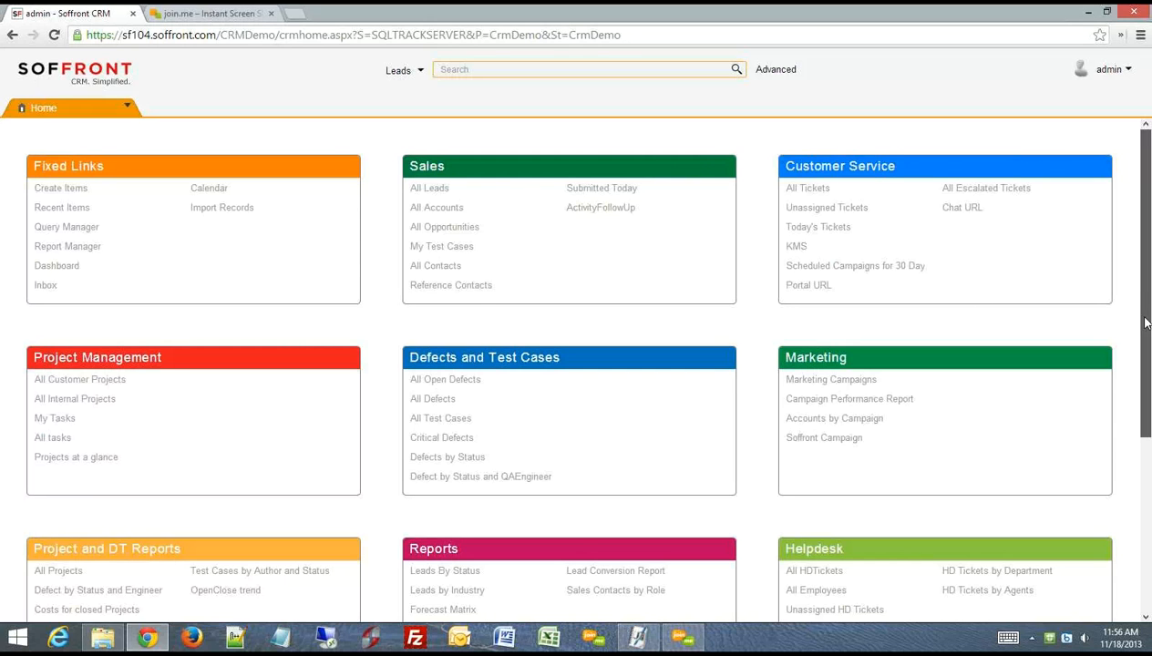
- View the Leads By Status report from the home page's Reports section and close it
scroll(1145, 350, "down", 2)
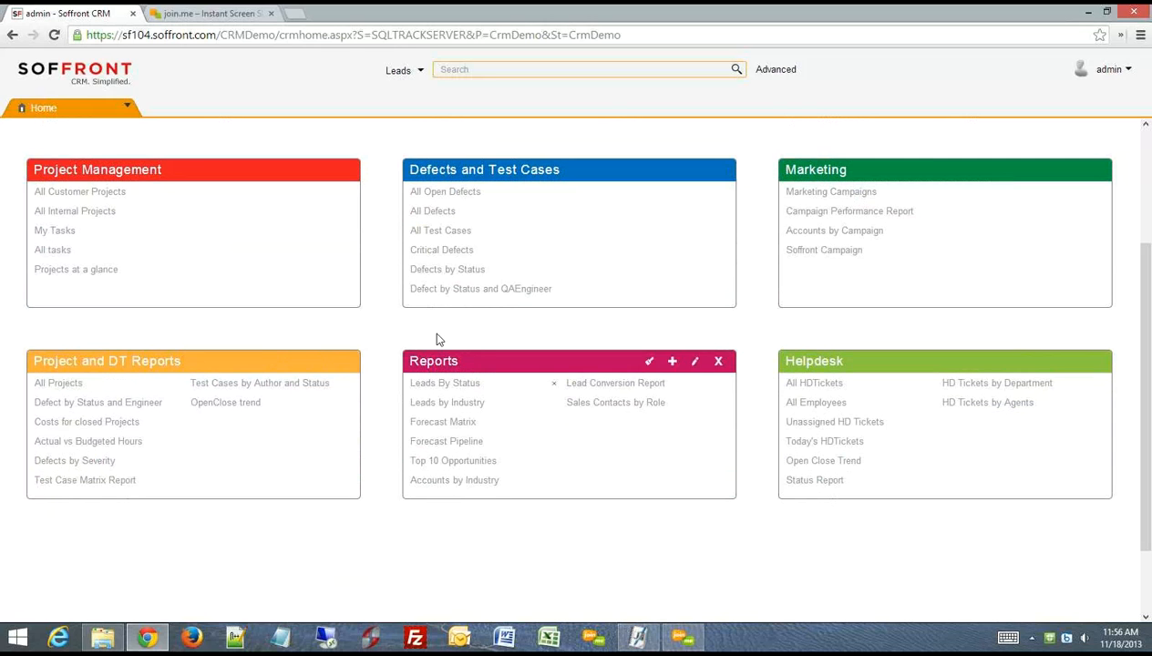
left_click(447, 386)
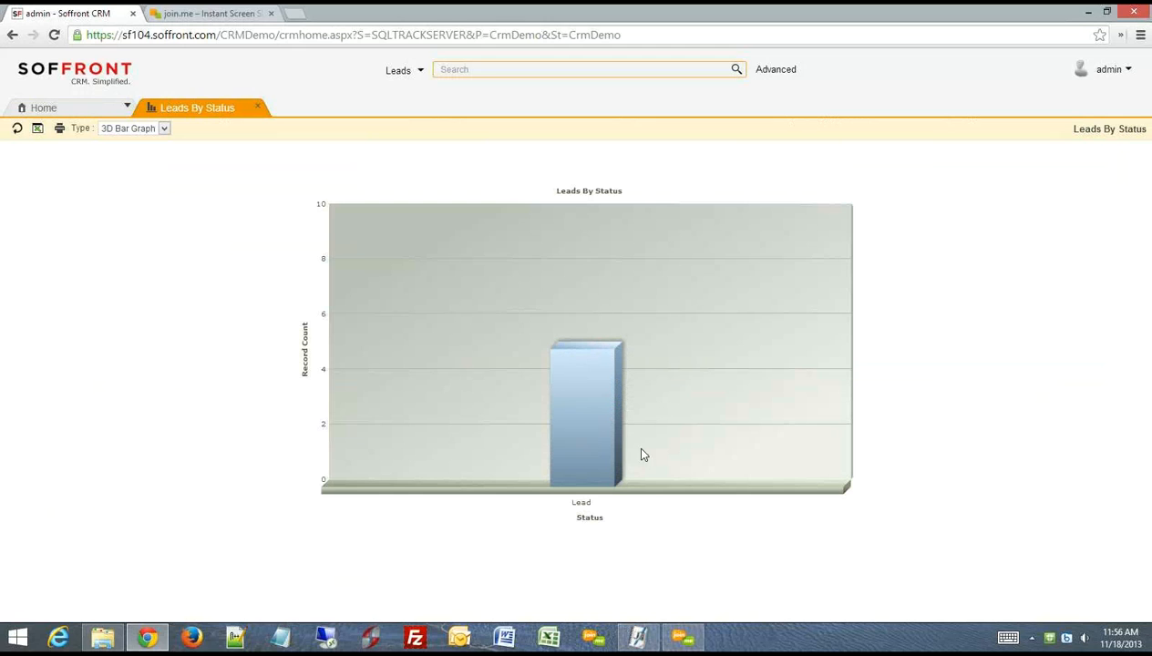
mouse_move(586, 386)
left_click(258, 109)
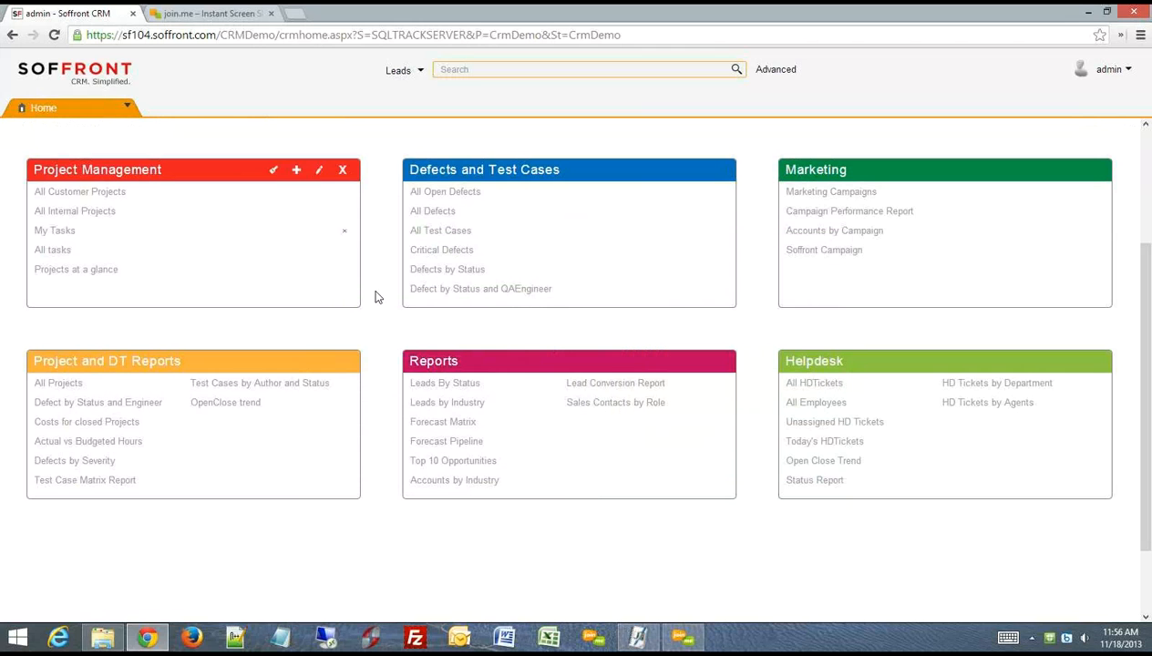
- View the Leads by Industry report, switch its chart type to 2D Pie Graph, and close the report
left_click(472, 404)
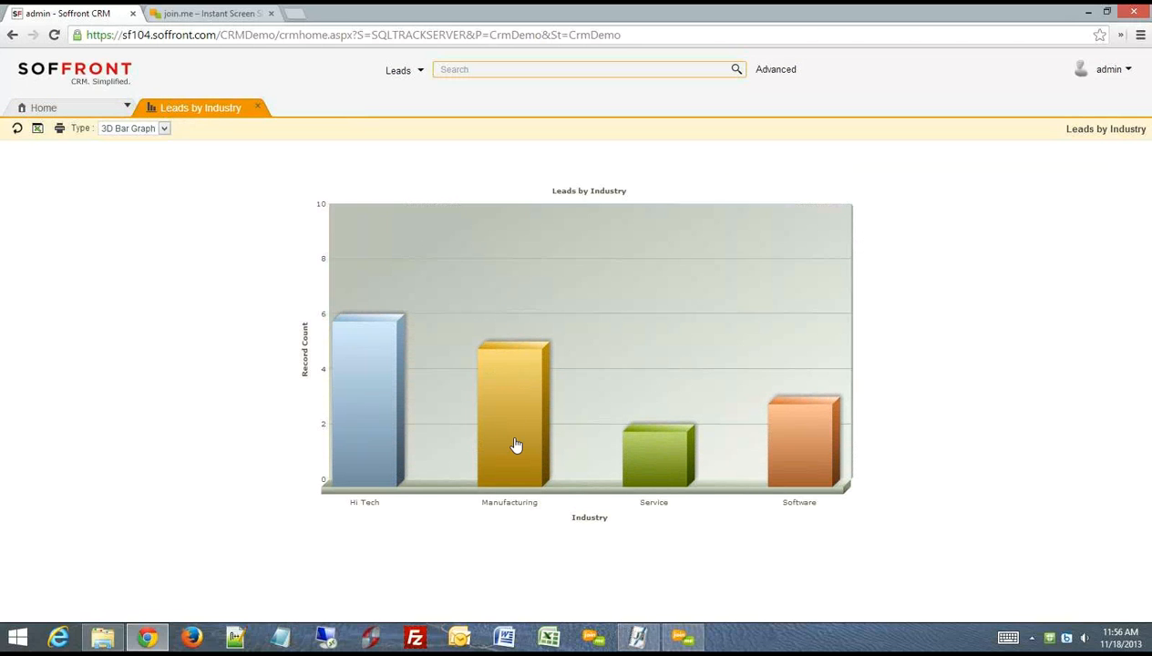
mouse_move(516, 445)
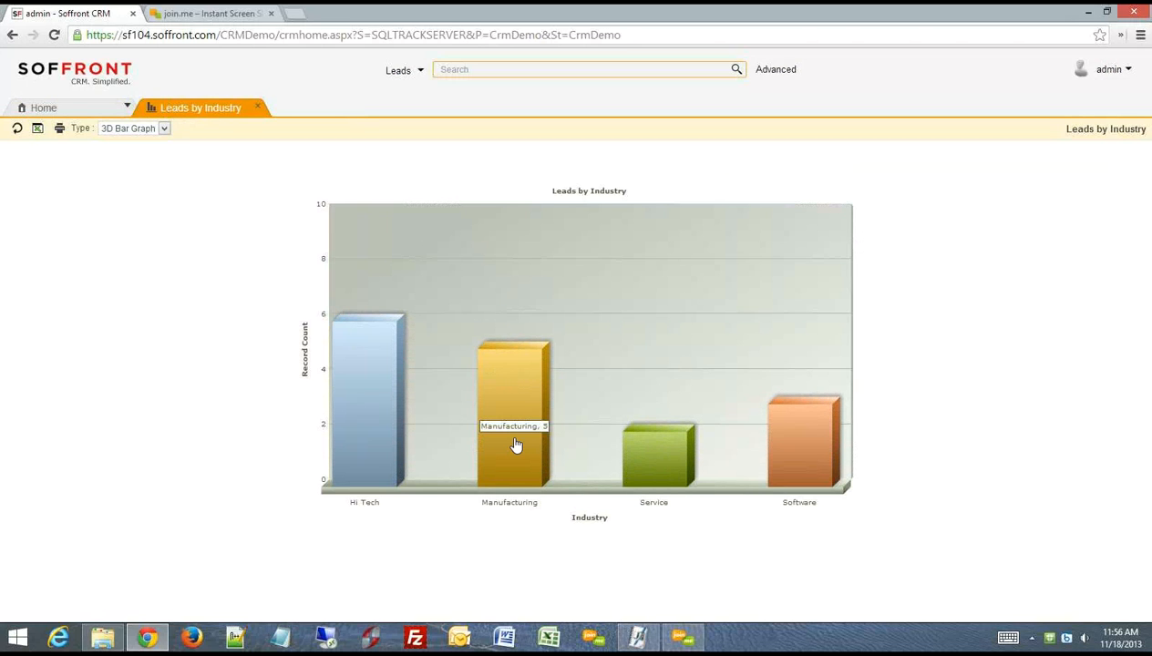
left_click(163, 130)
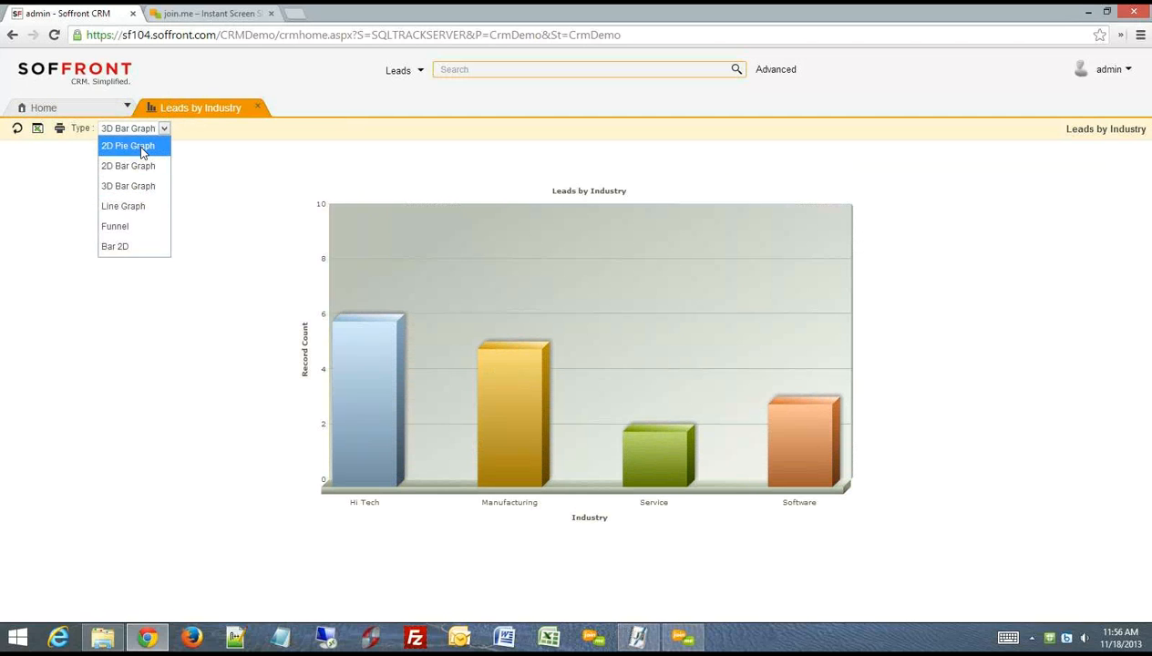
left_click(127, 147)
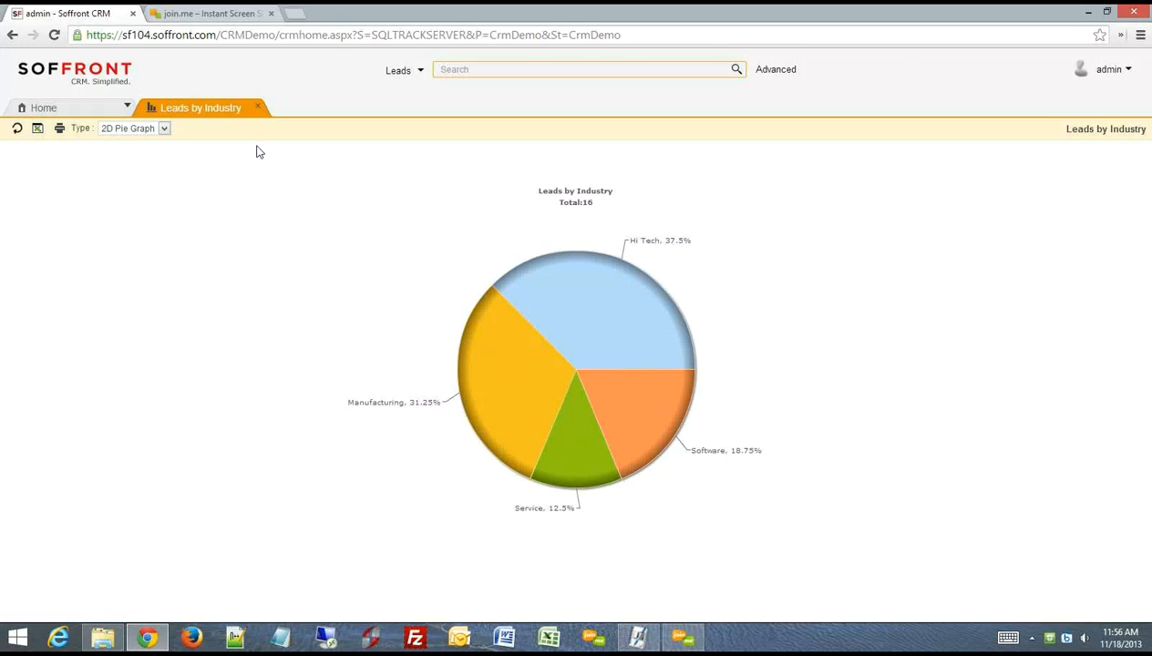
left_click(257, 107)
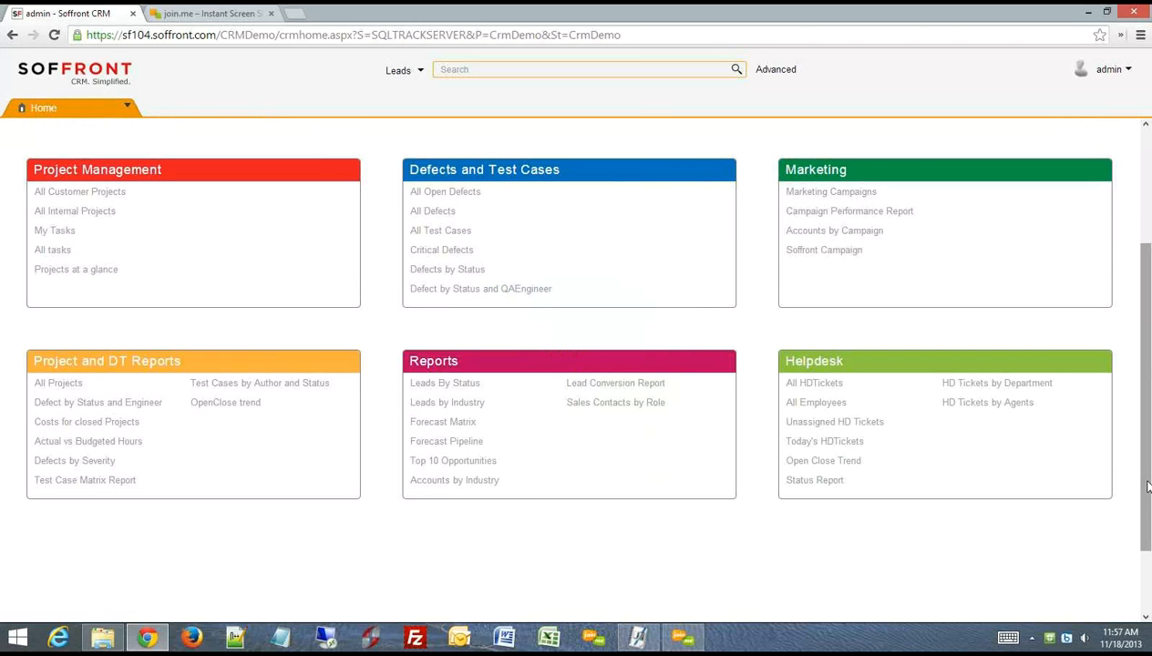
- Open the Report Manager from Fixed Links and list the Contacts reports followed by the Accounts reports
left_click_drag(1147, 486, 1147, 344)
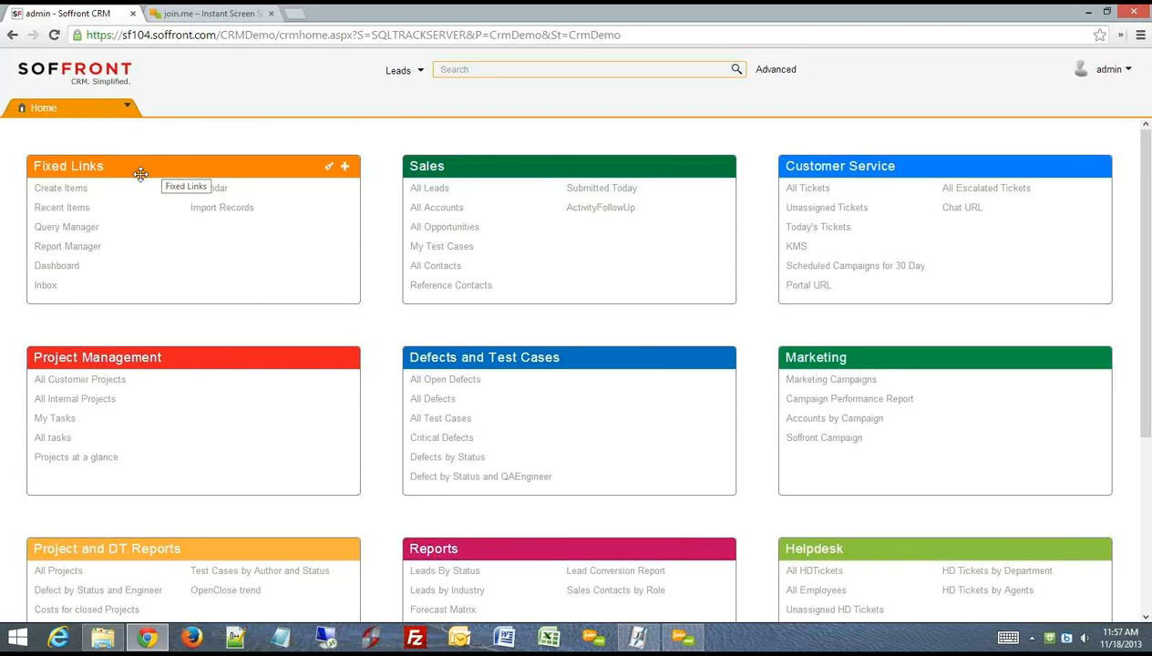
left_click(58, 251)
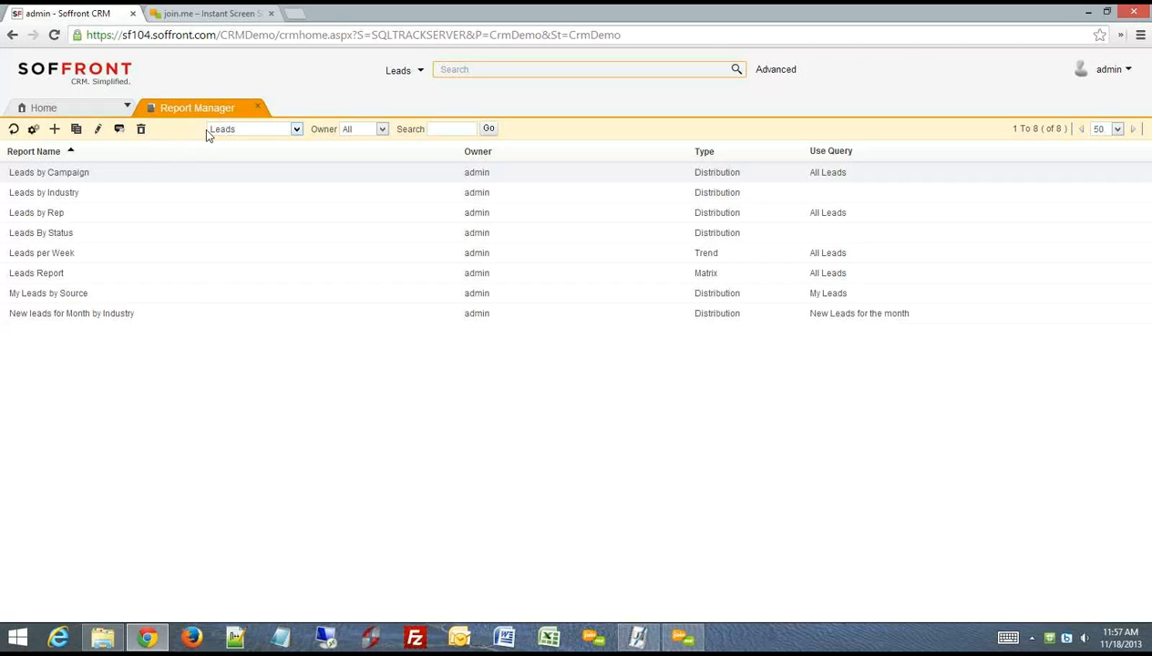
left_click(296, 131)
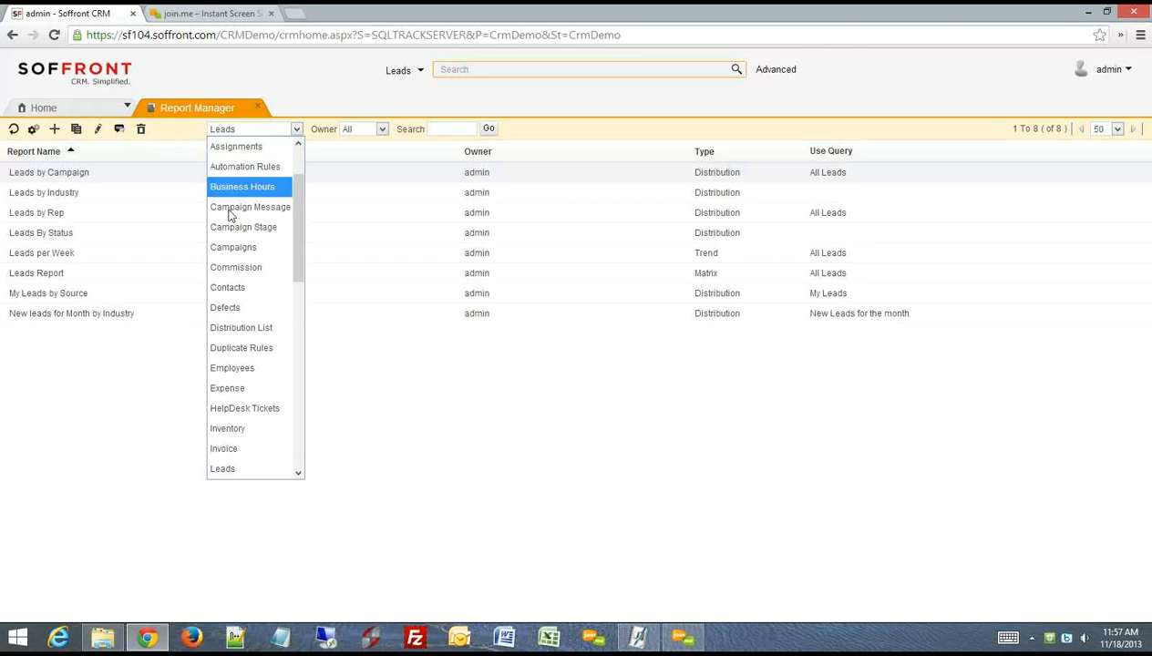
left_click(228, 288)
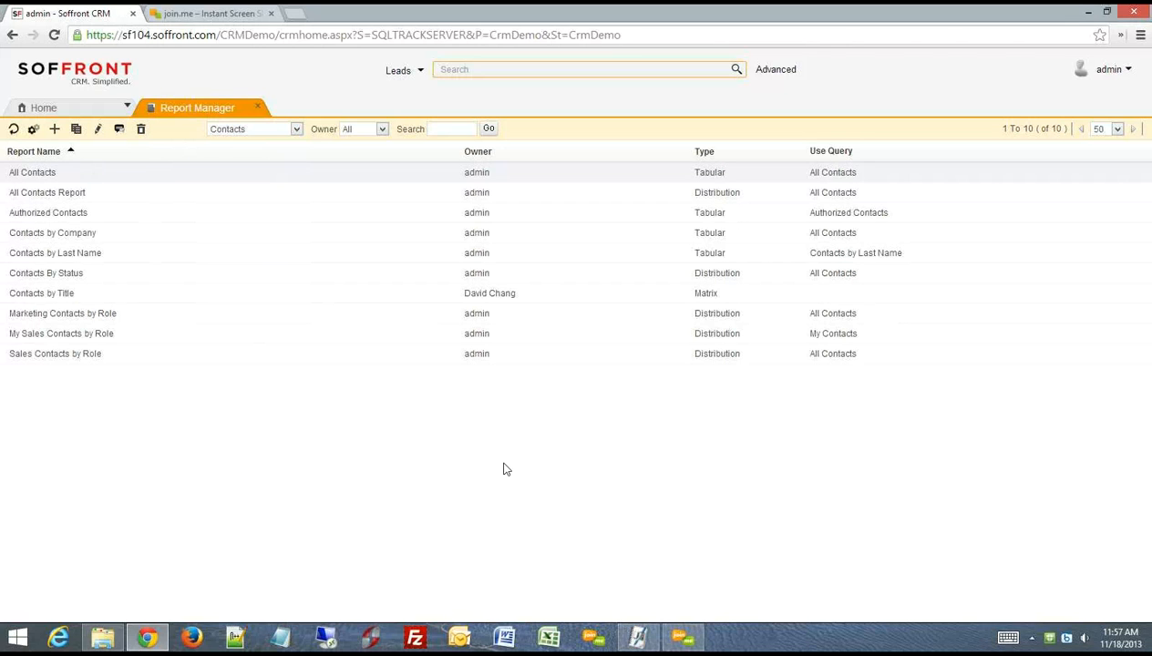
left_click(296, 130)
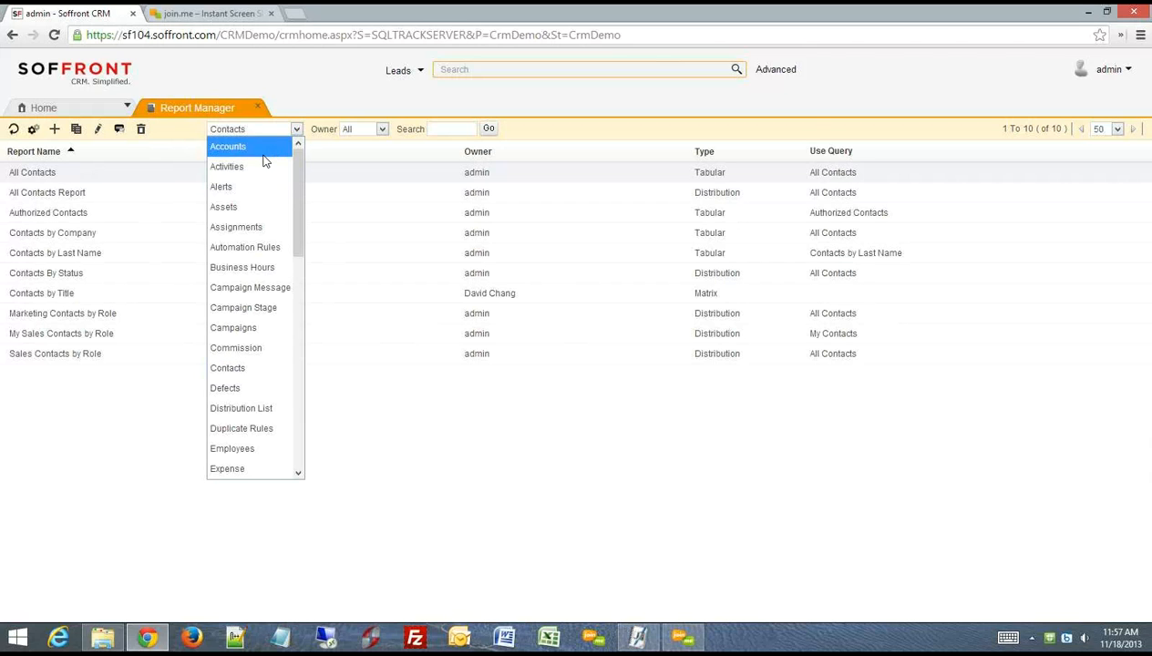
left_click(227, 147)
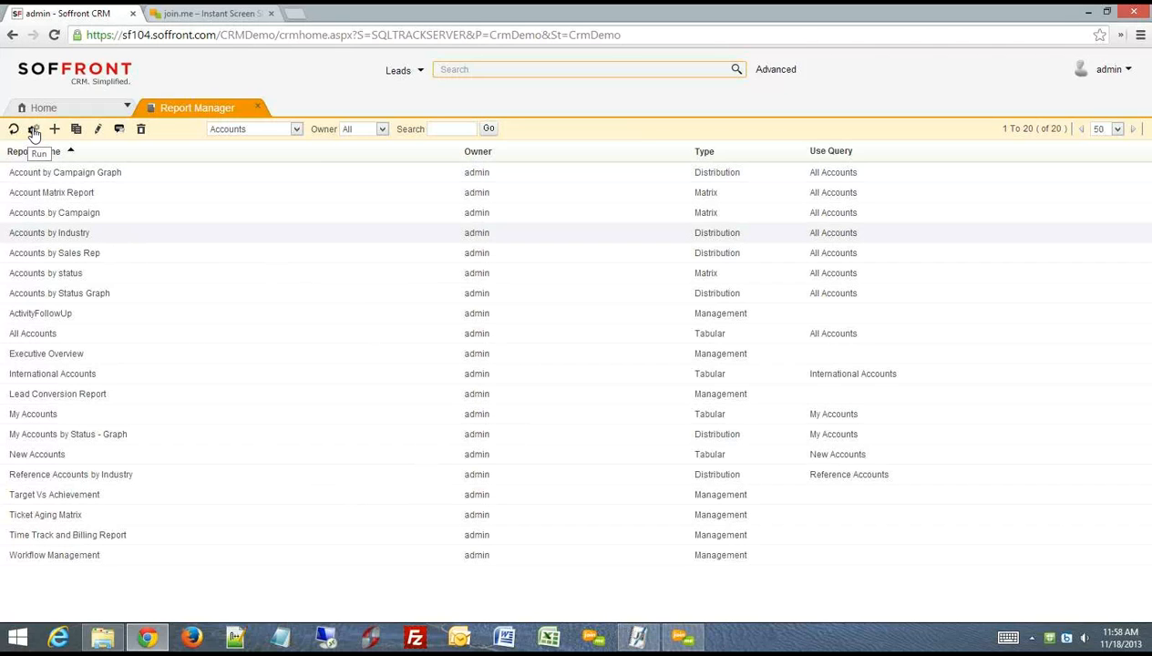
- Run the Accounts by Industry and Accounts by Status Graph reports from the Report Manager
left_click(34, 132)
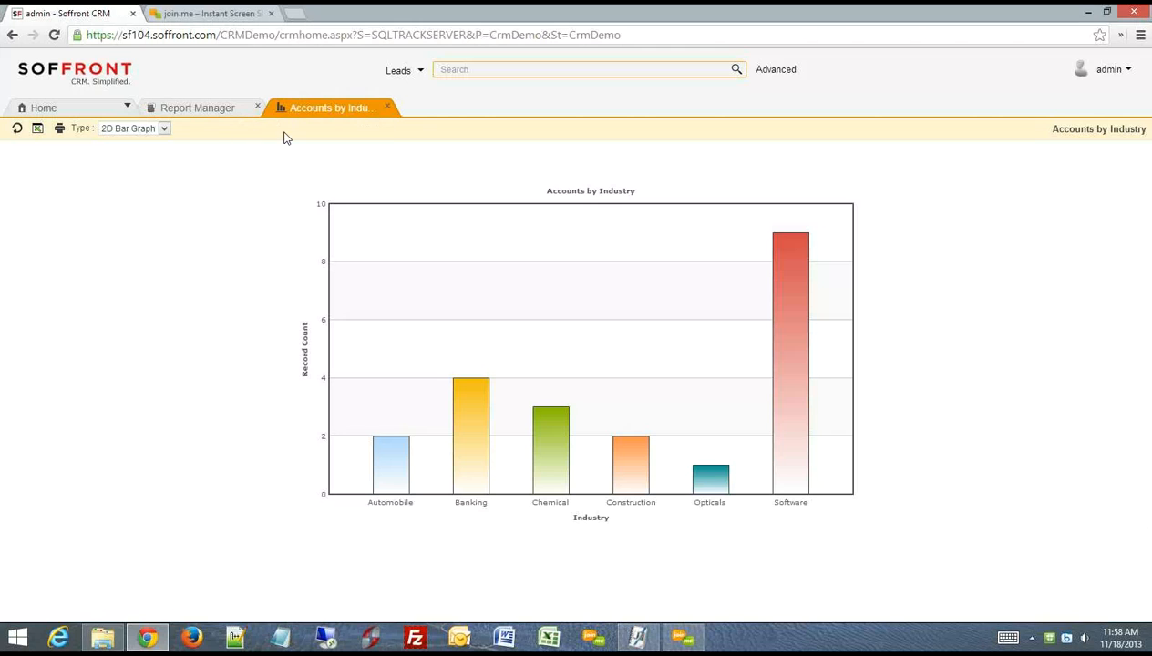
left_click(193, 114)
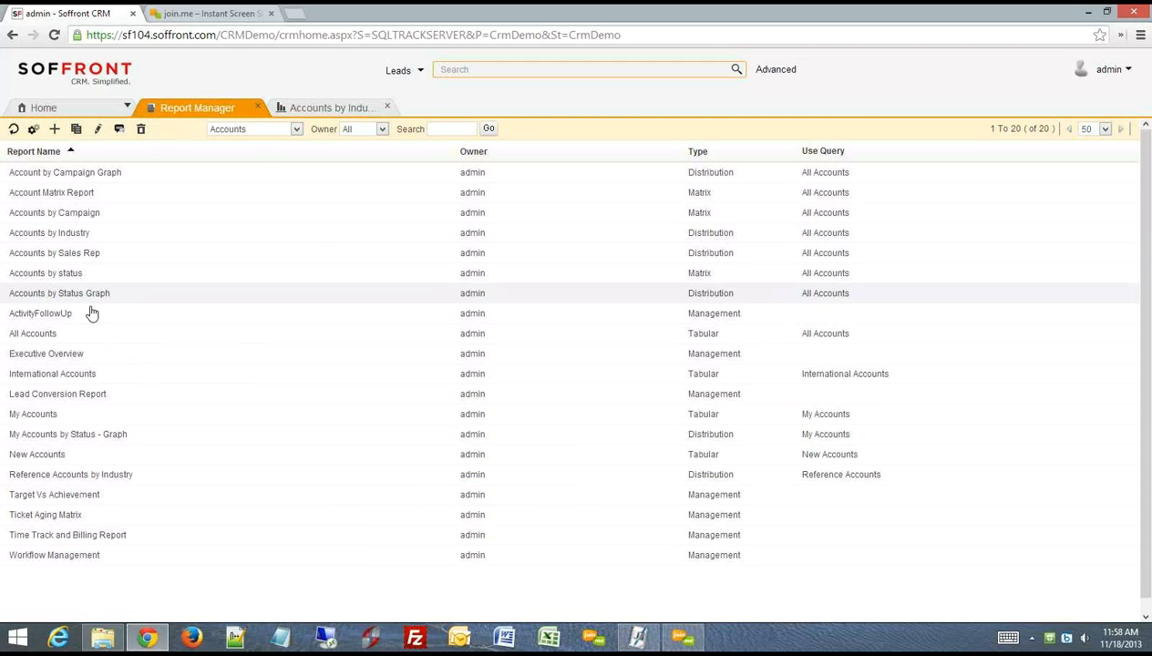
left_click(34, 129)
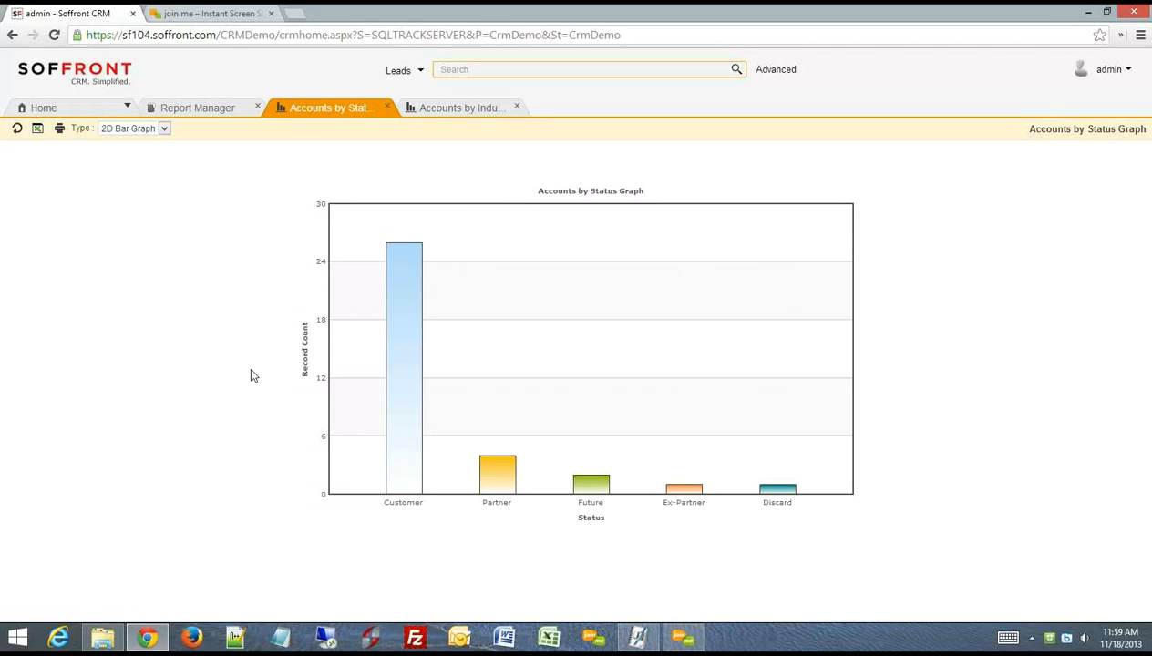
left_click(467, 109)
mouse_move(434, 286)
- Show the Accounts by Status Graph as a 2D Pie Graph, inspect its slices, and close both open account reports
left_click(155, 130)
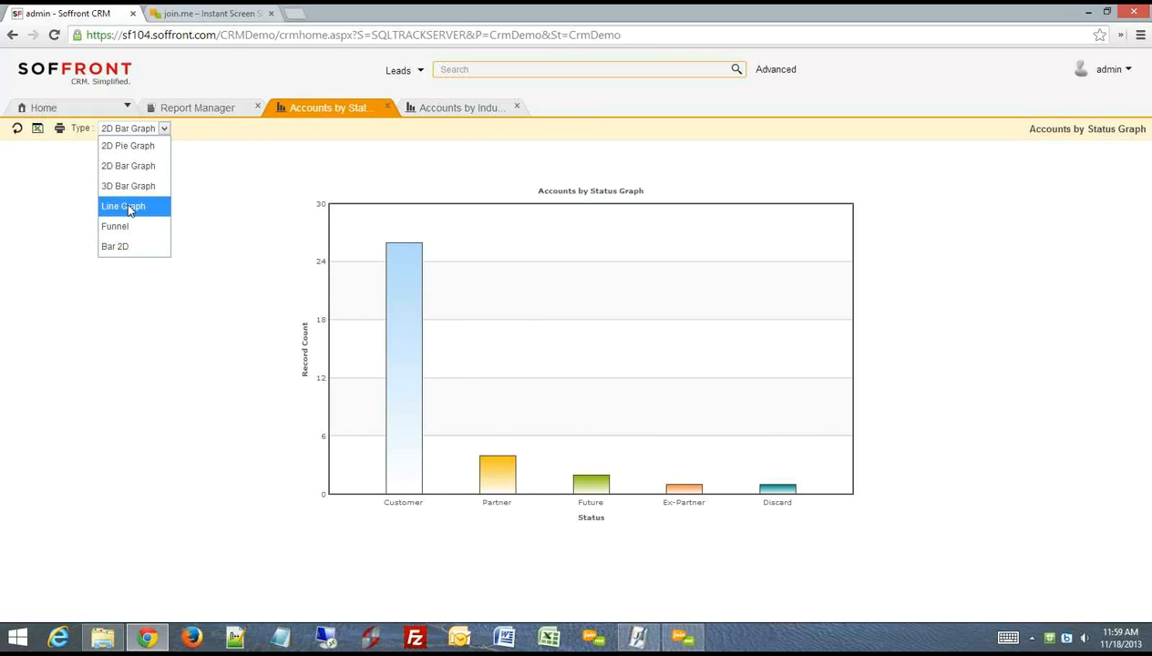
left_click(132, 147)
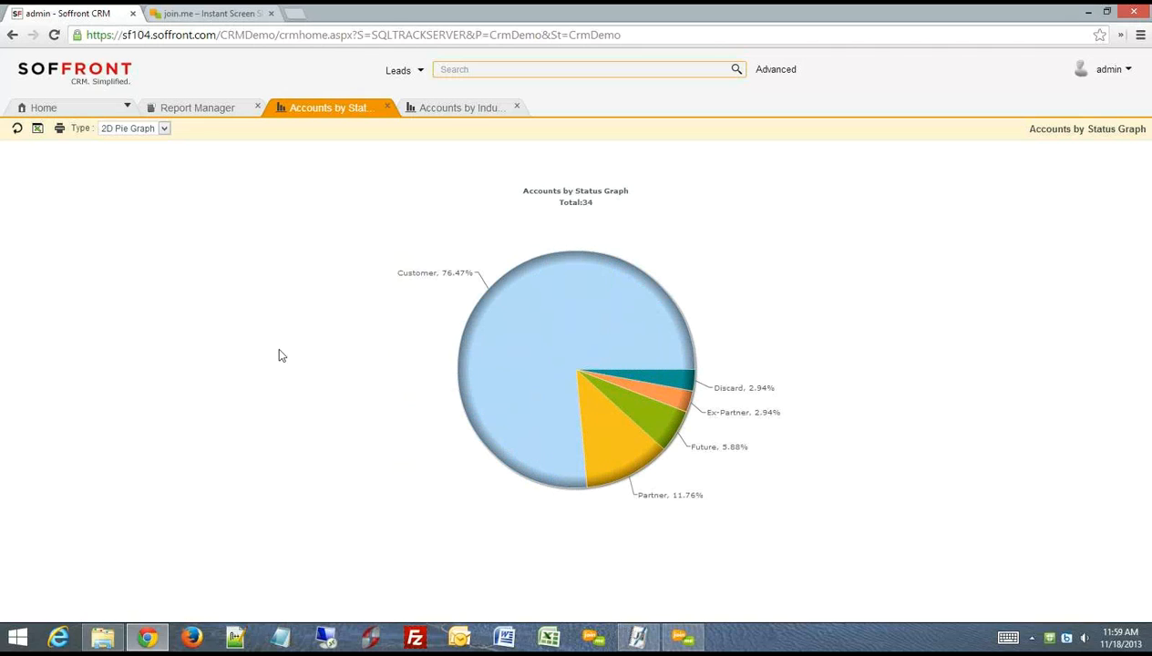
mouse_move(616, 412)
mouse_move(659, 452)
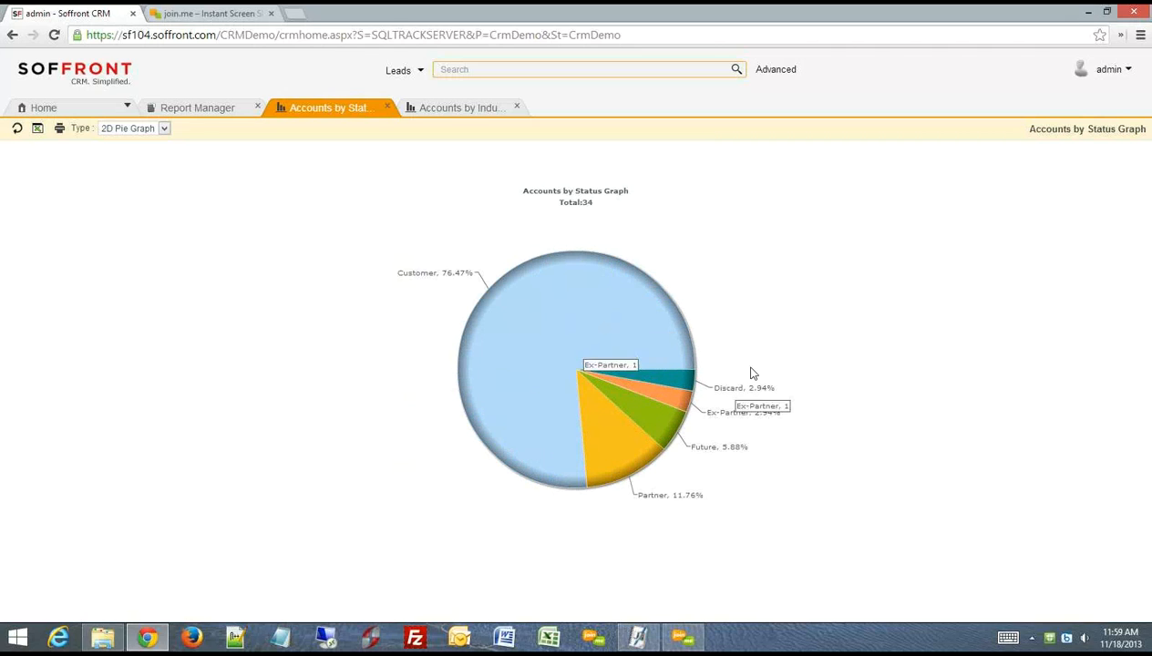
mouse_move(655, 327)
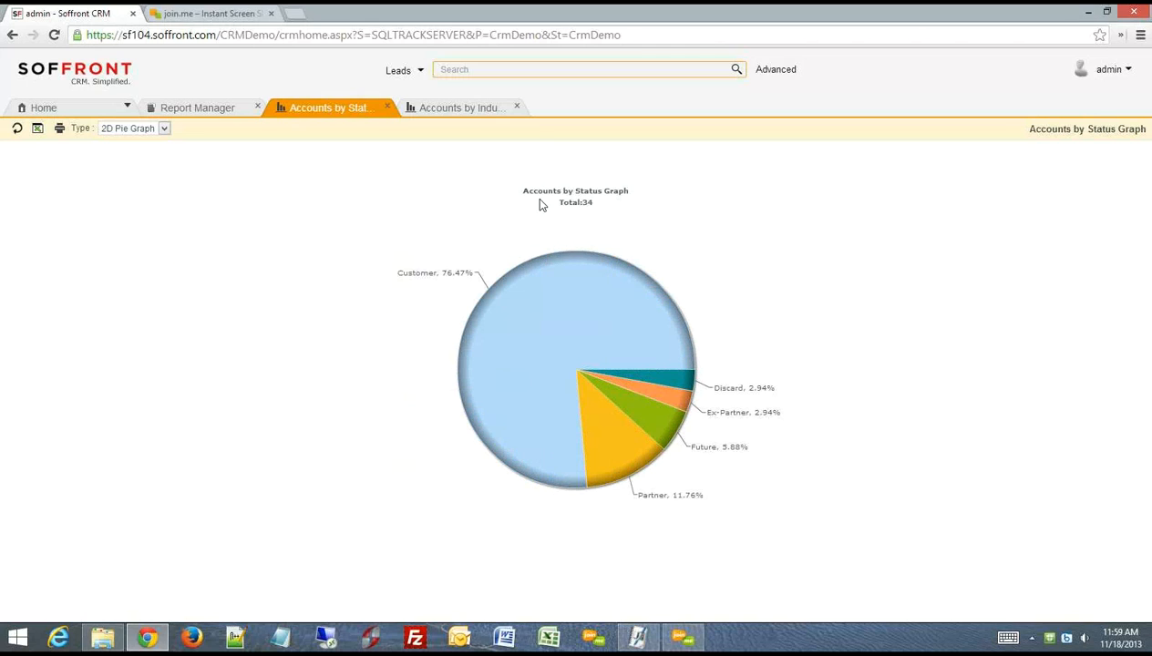
left_click(389, 107)
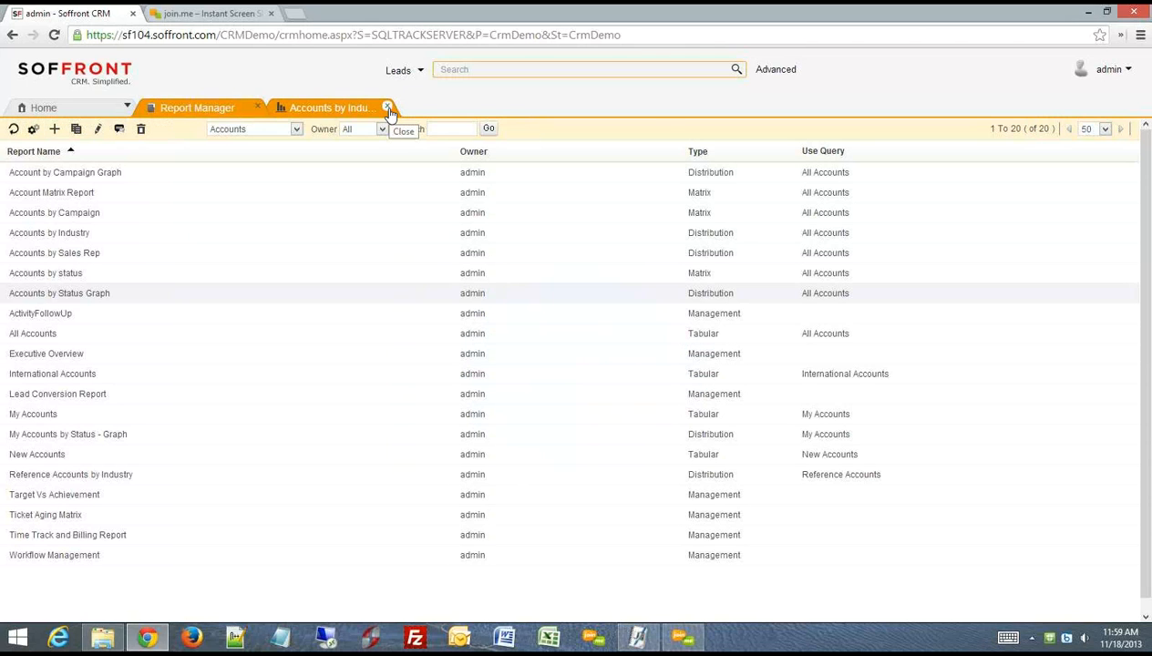
left_click(388, 108)
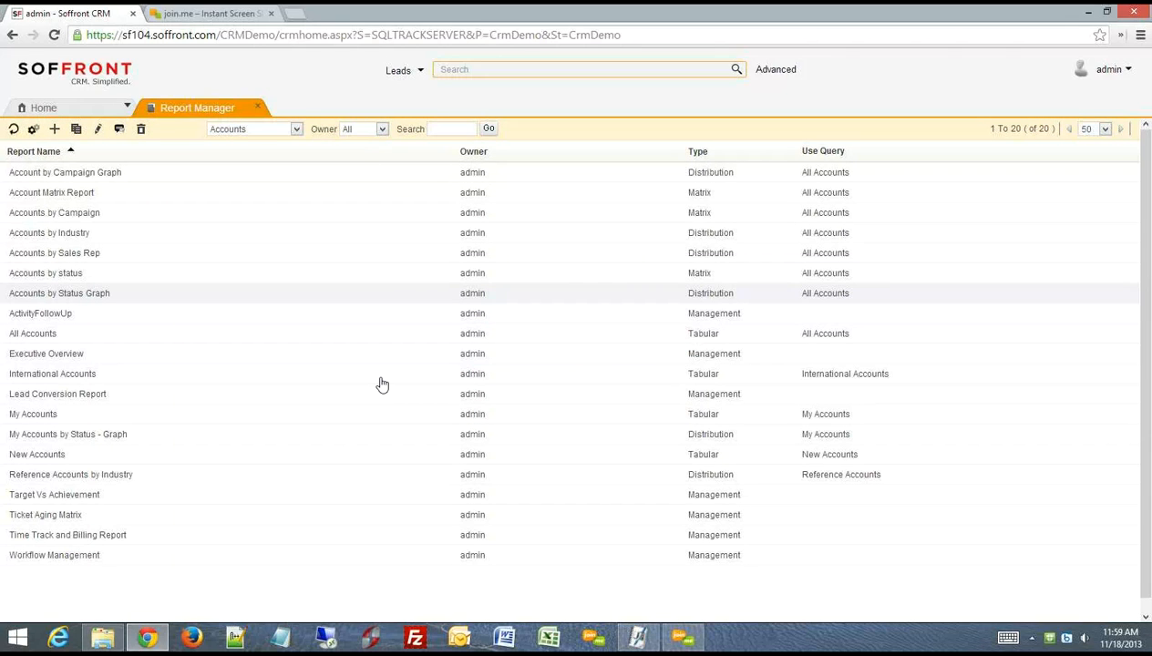
left_click(54, 128)
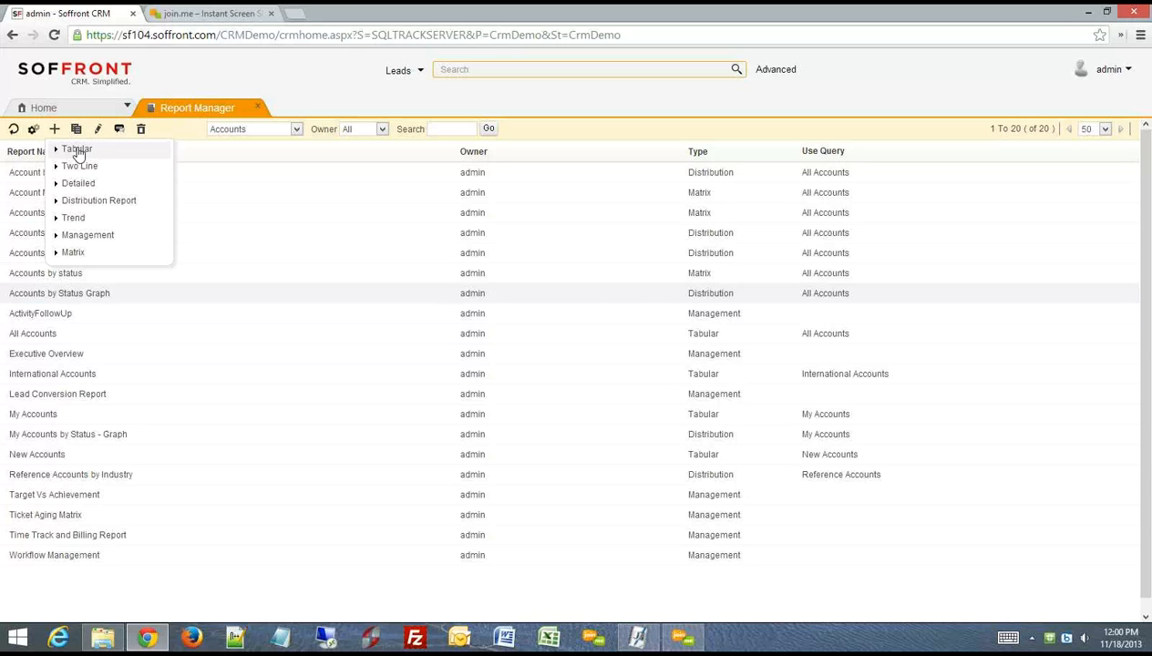
left_click(260, 162)
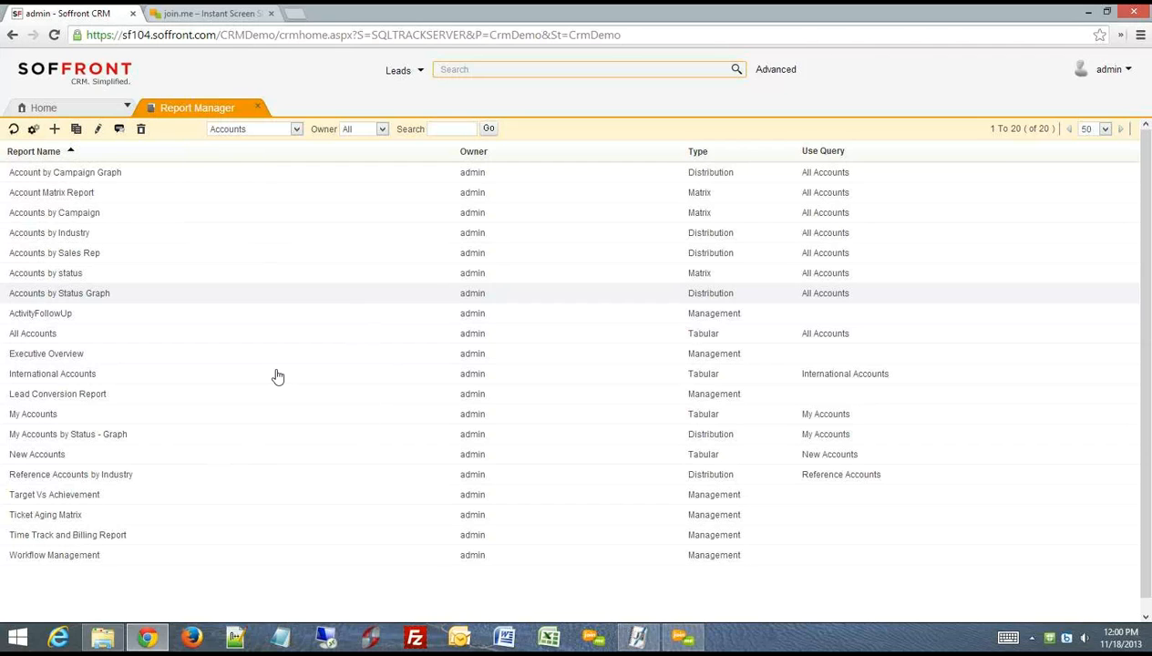
- Run the tabular International Accounts report, view its records, and close it
left_click(692, 376)
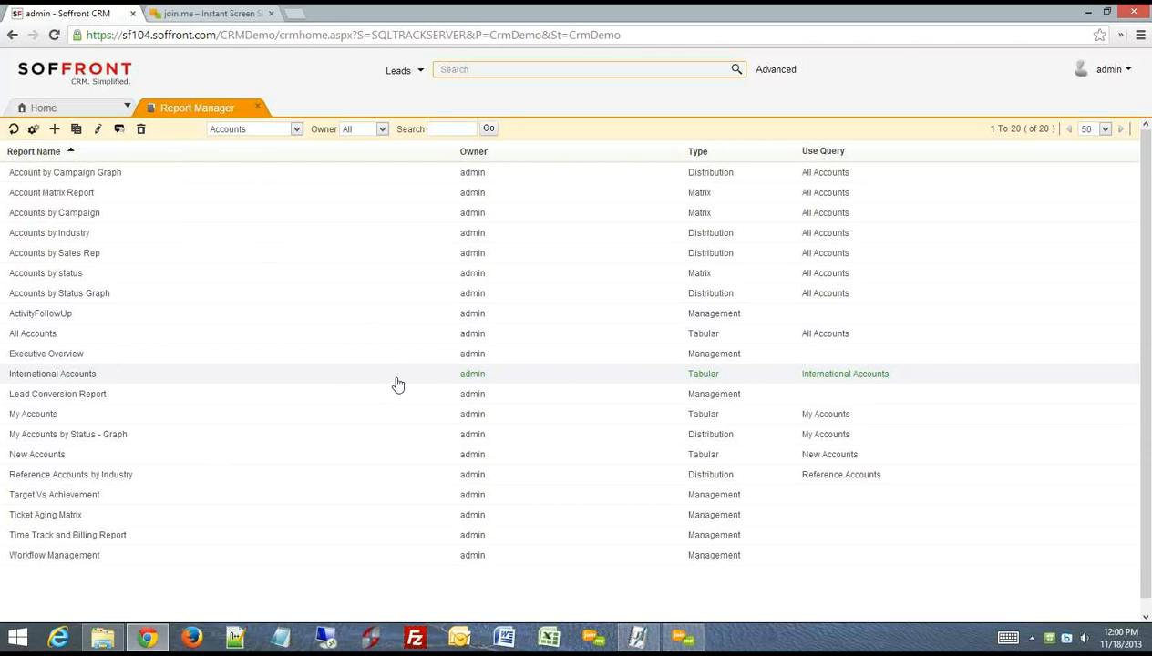
left_click(33, 130)
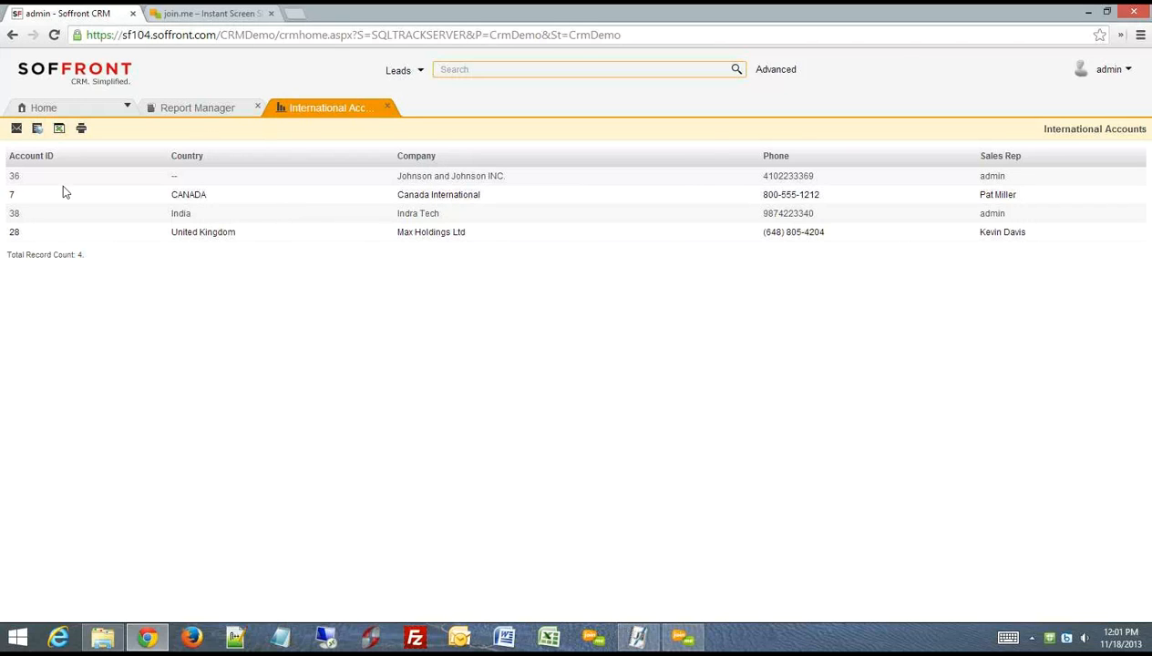
left_click(389, 110)
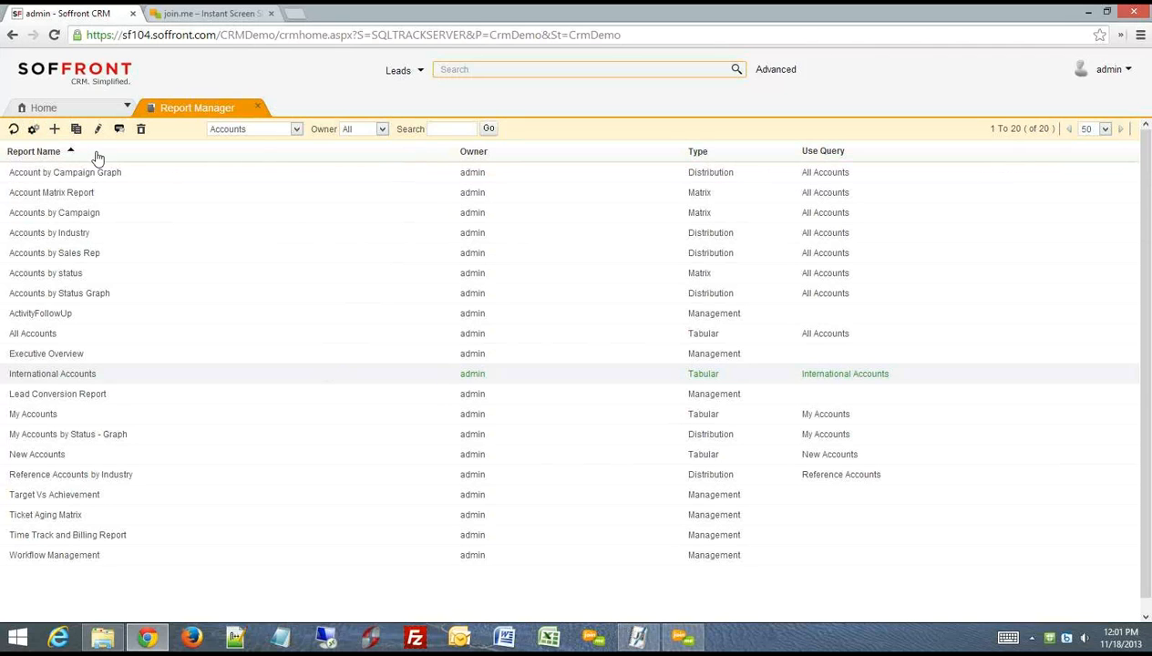
- Create a new Tabular report for Accounts with "Tabular Report Eg" as its name and title
left_click(55, 129)
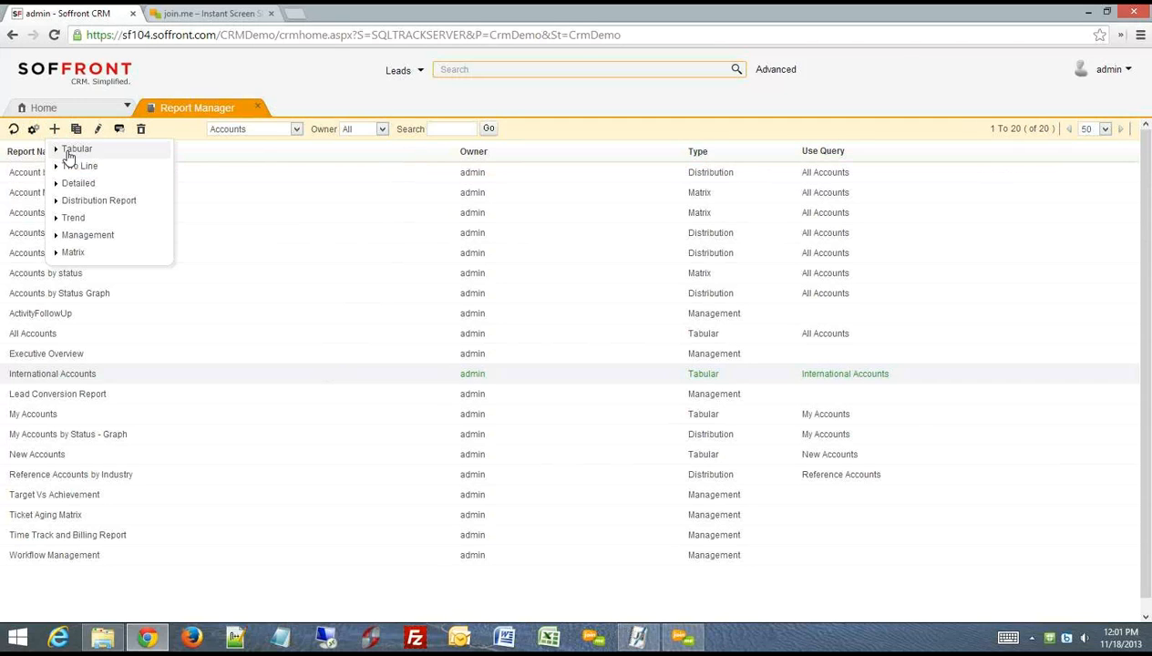
left_click(71, 150)
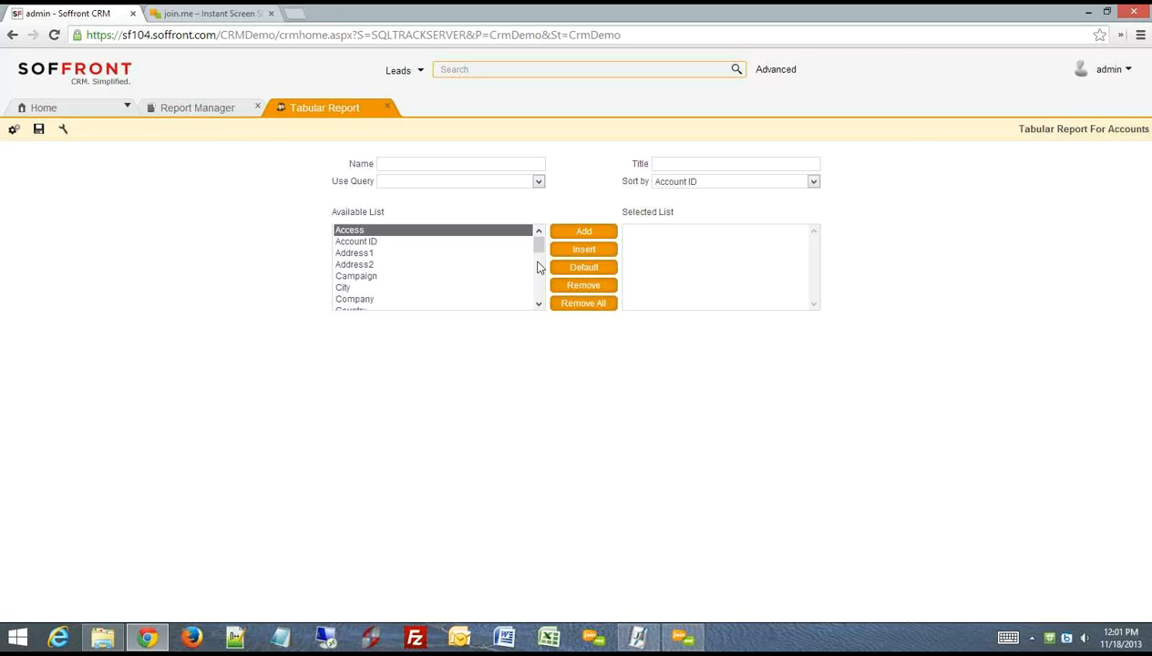
left_click(454, 165)
type("Tabular Report Ex")
key("BackSpace")
type("g")
left_click(725, 162)
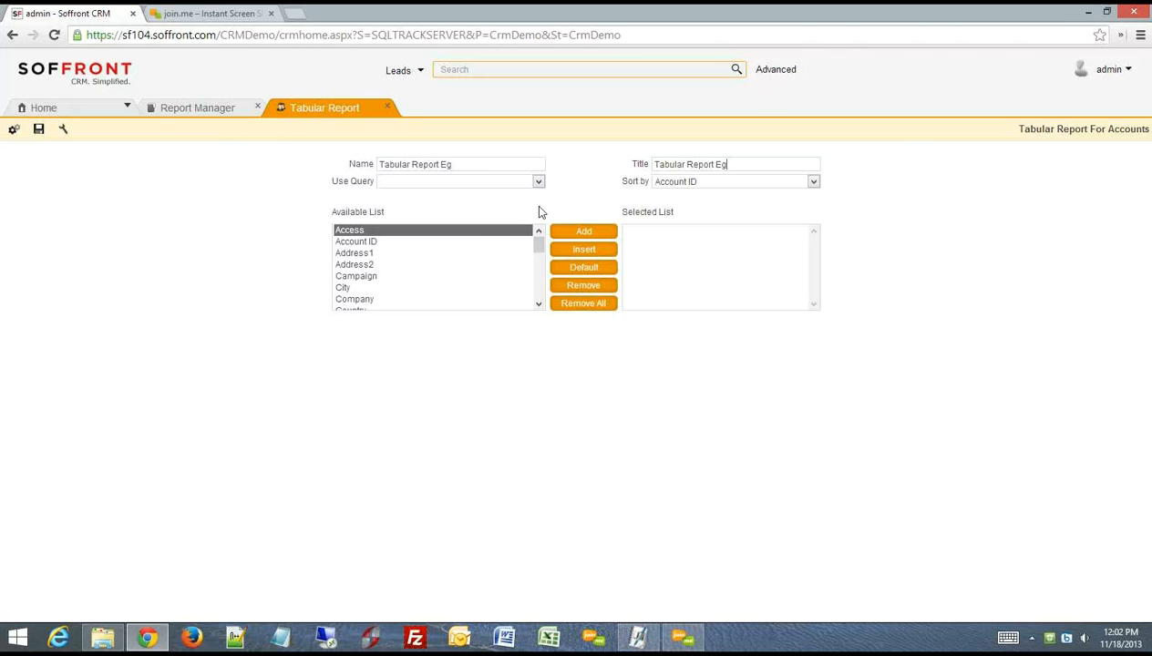
- Set the tabular report to use the Customer Accounts query
left_click(539, 182)
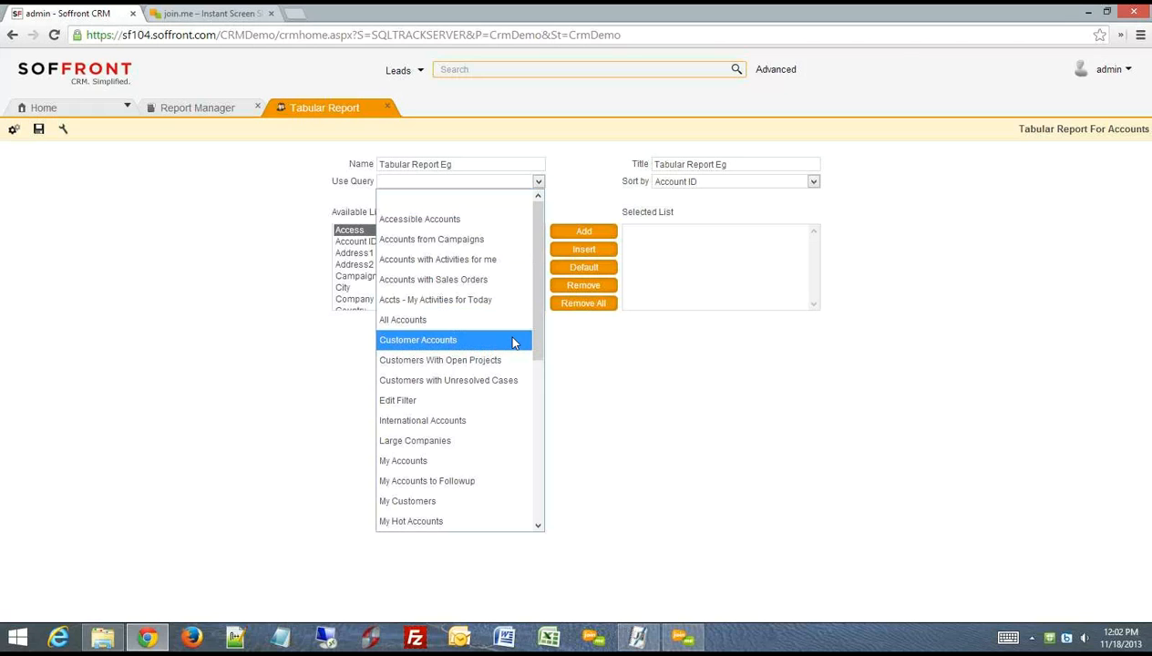
left_click_drag(538, 273, 534, 447)
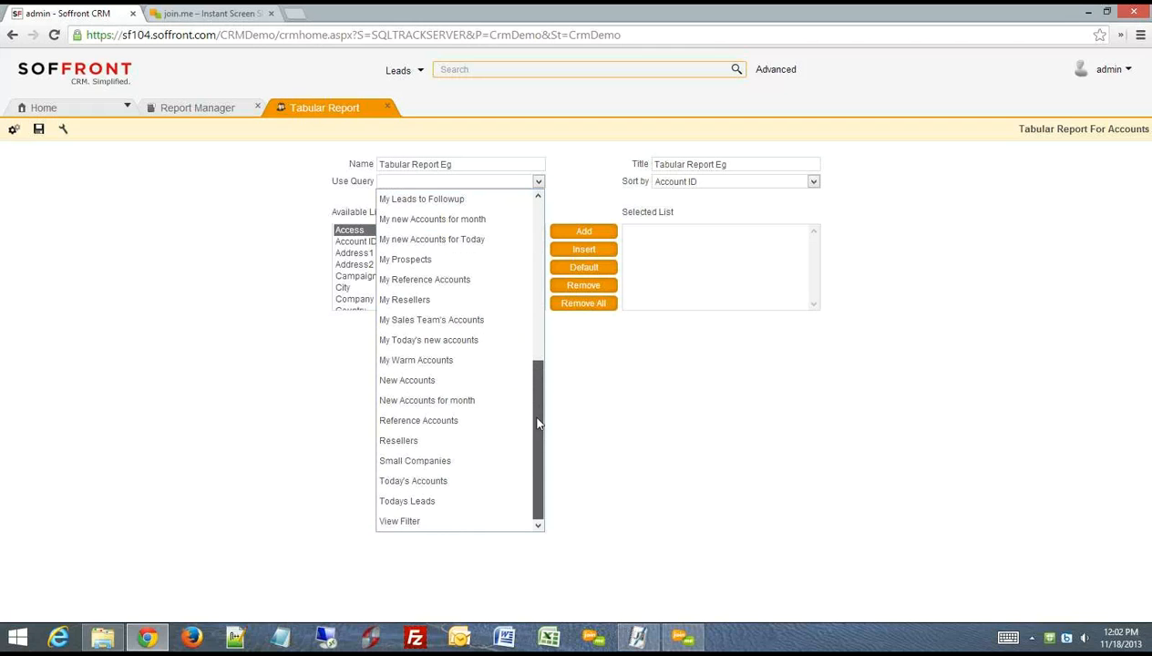
left_click_drag(538, 424, 551, 248)
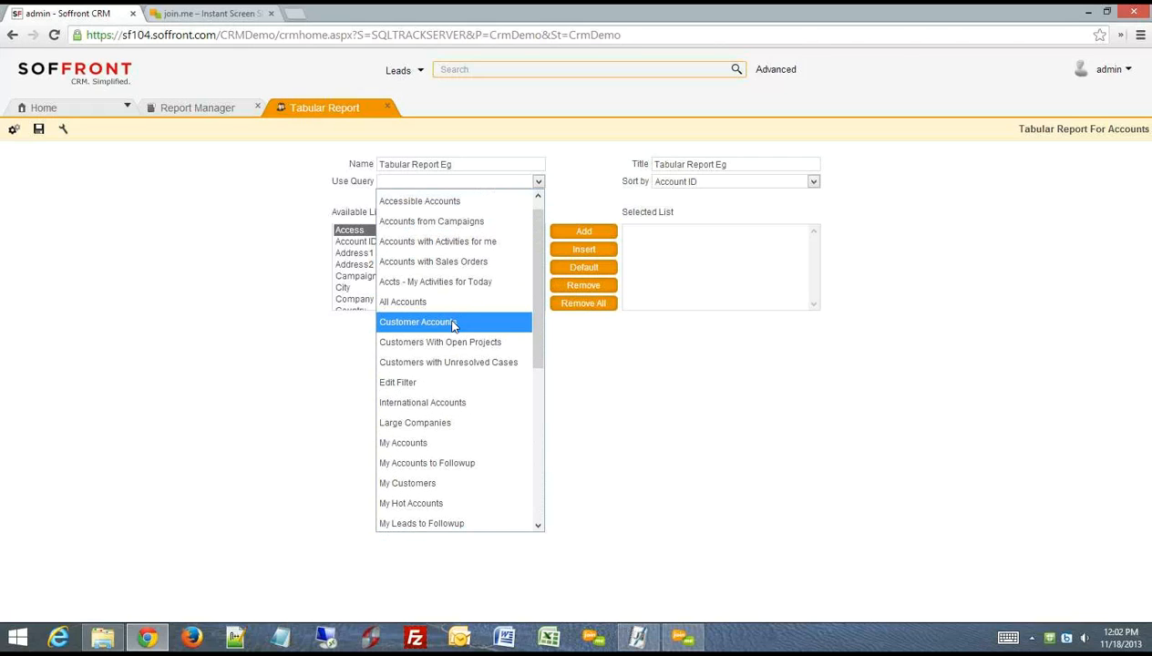
left_click(452, 324)
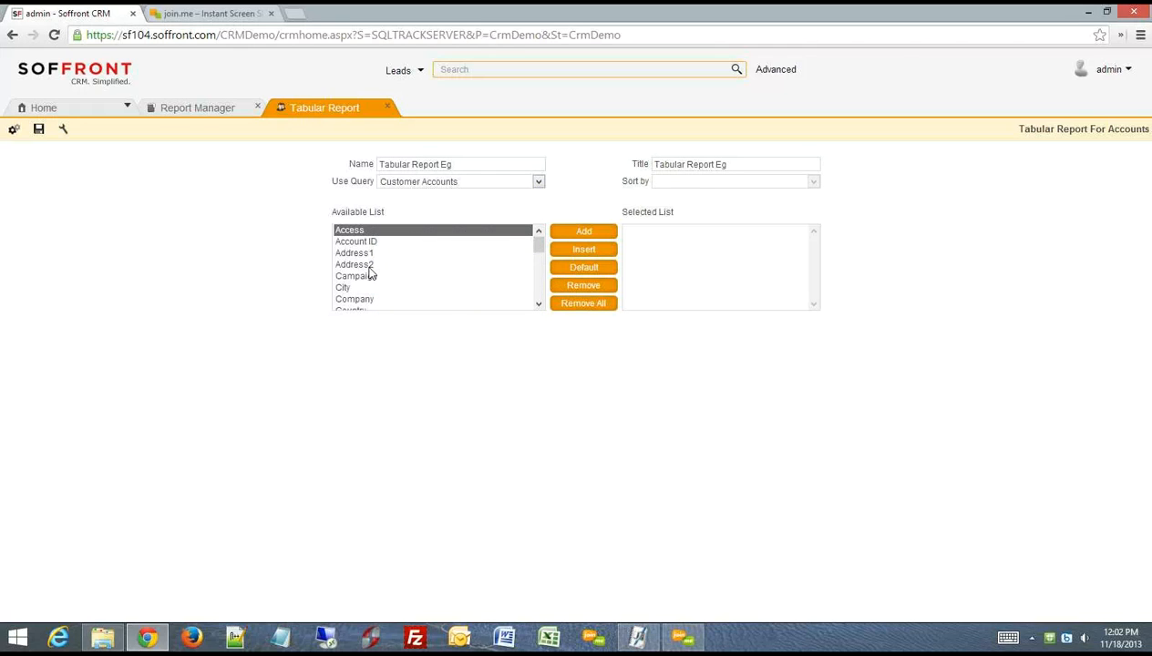
- Add the Company, City, Created, Phone, Sales Rep and State fields to the tabular report's selected list
left_click(372, 300)
left_click(588, 233)
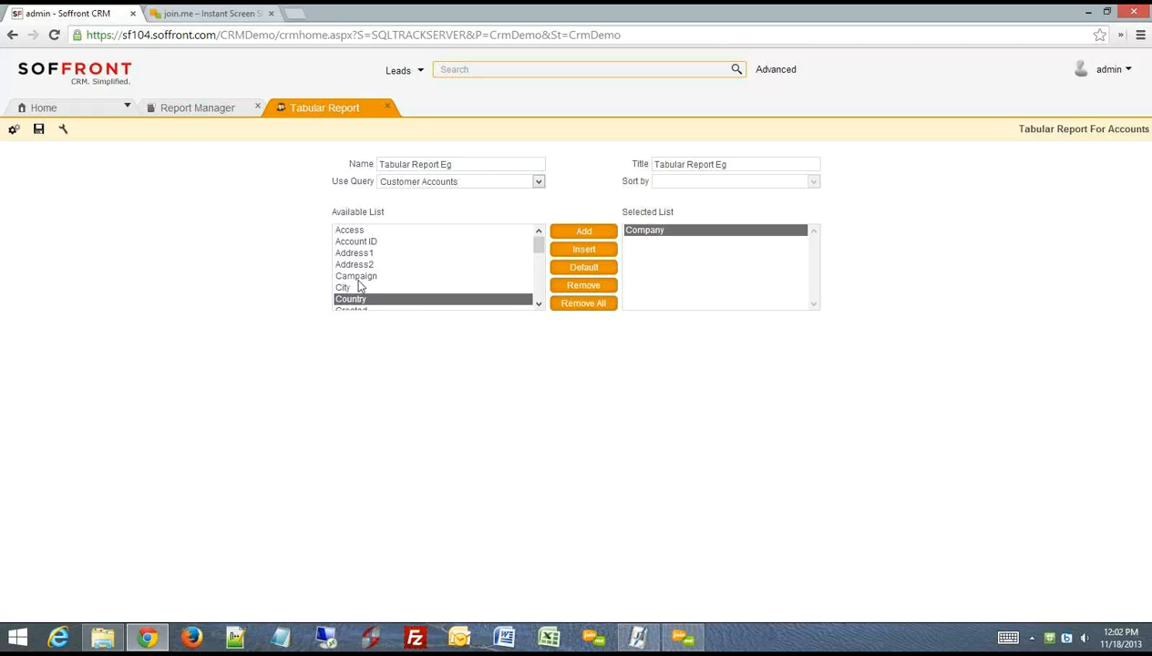
left_click(376, 287)
left_click(586, 233)
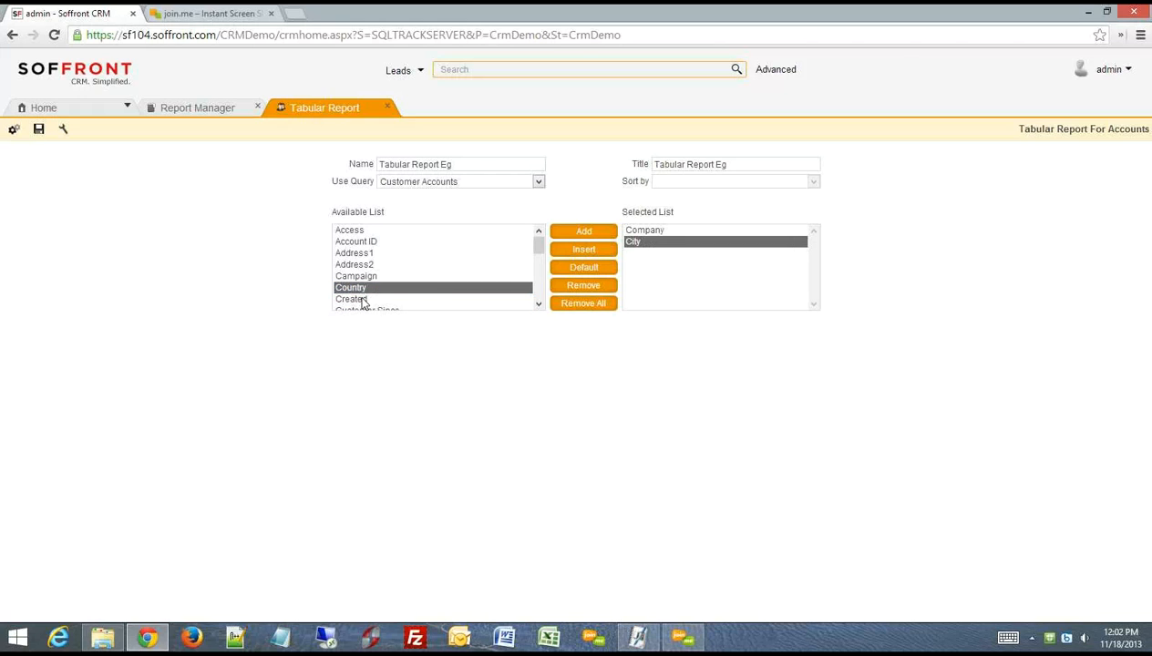
left_click(363, 299)
left_click(589, 236)
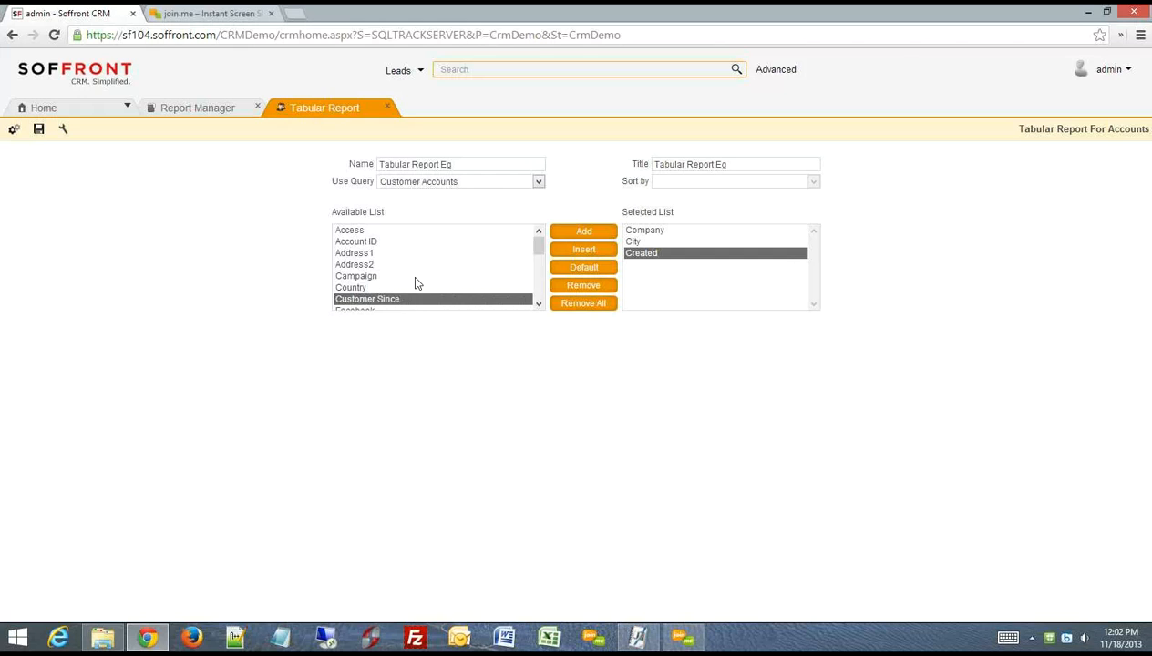
scroll(412, 283, "down", 5)
left_click(356, 244)
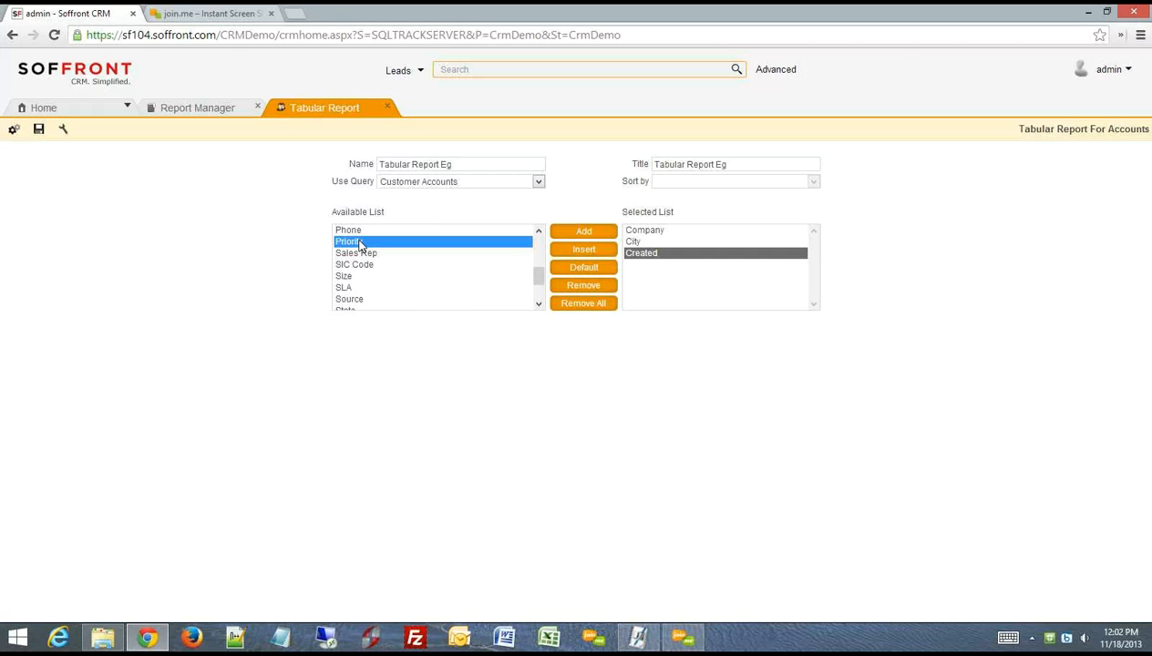
left_click(357, 230)
left_click(590, 234)
double_click(367, 243)
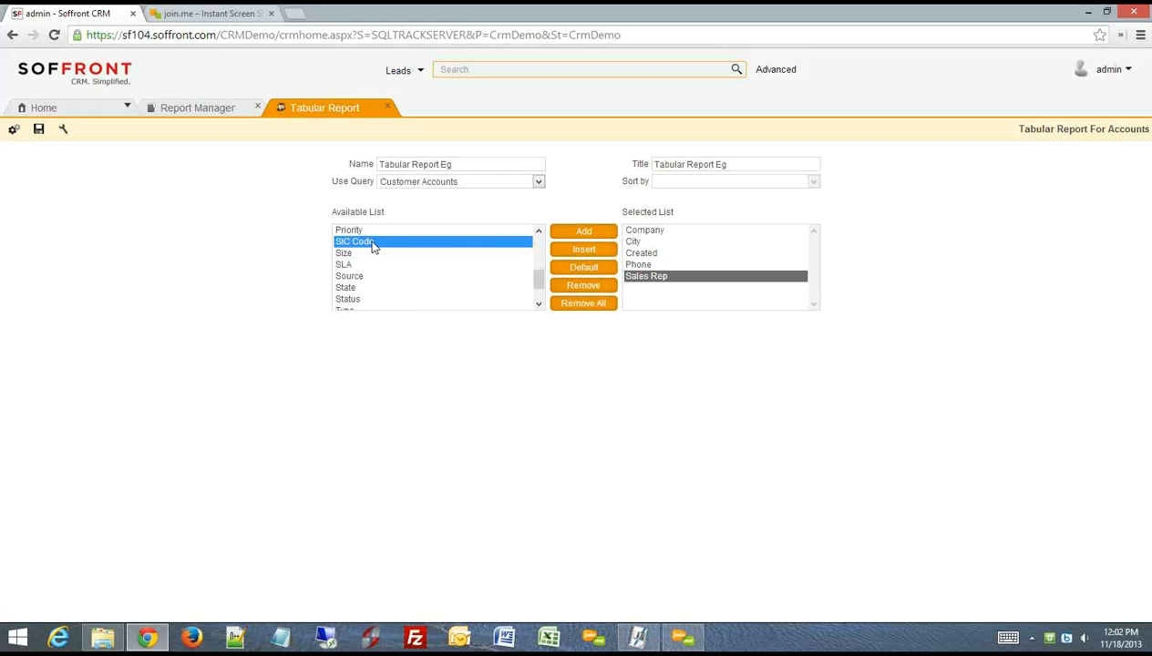
double_click(351, 289)
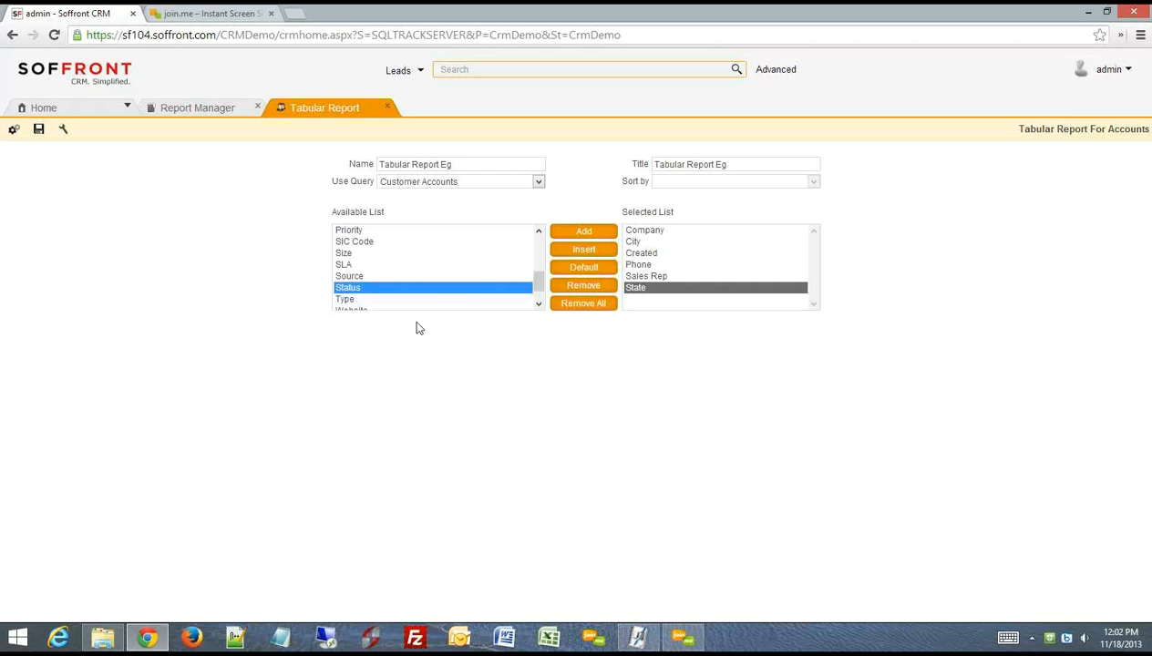
- Save the tabular report and run it
left_click(38, 129)
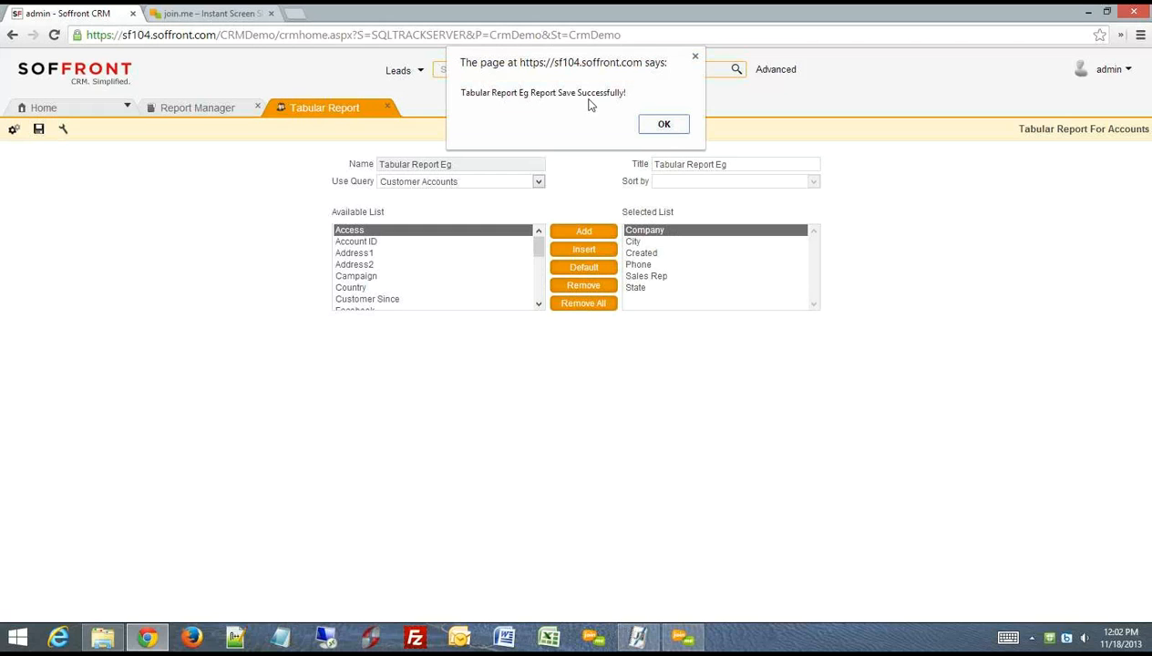
left_click(659, 124)
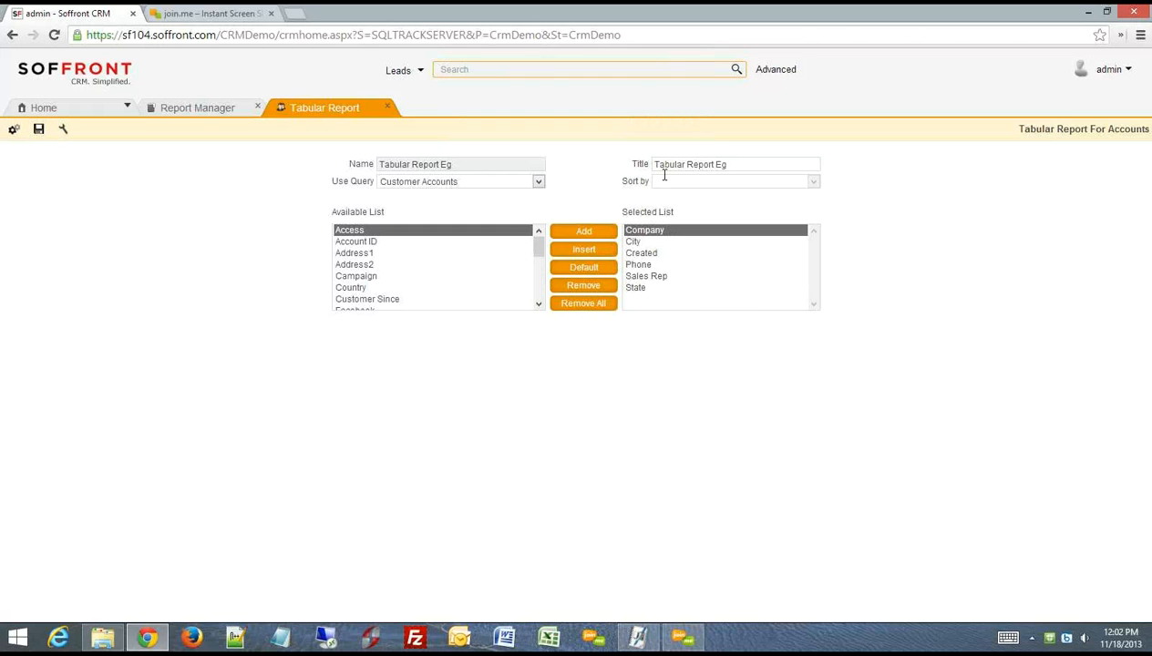
left_click(13, 132)
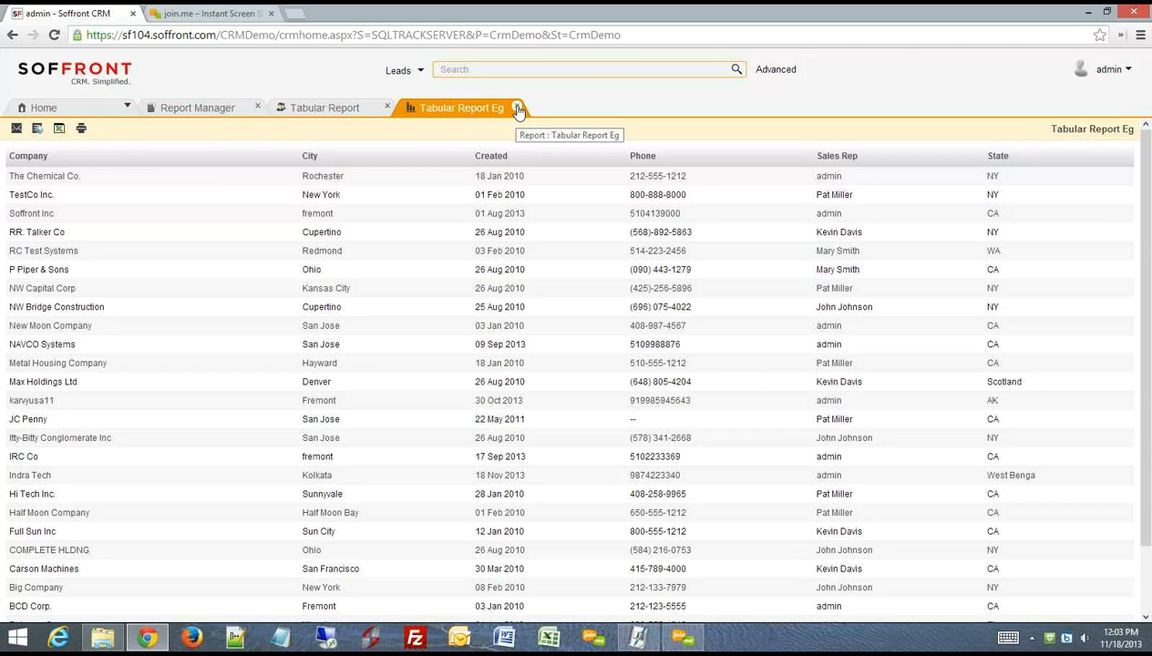
- Close the report output and its design form, and refresh the list of Accounts reports
left_click(518, 109)
left_click(387, 106)
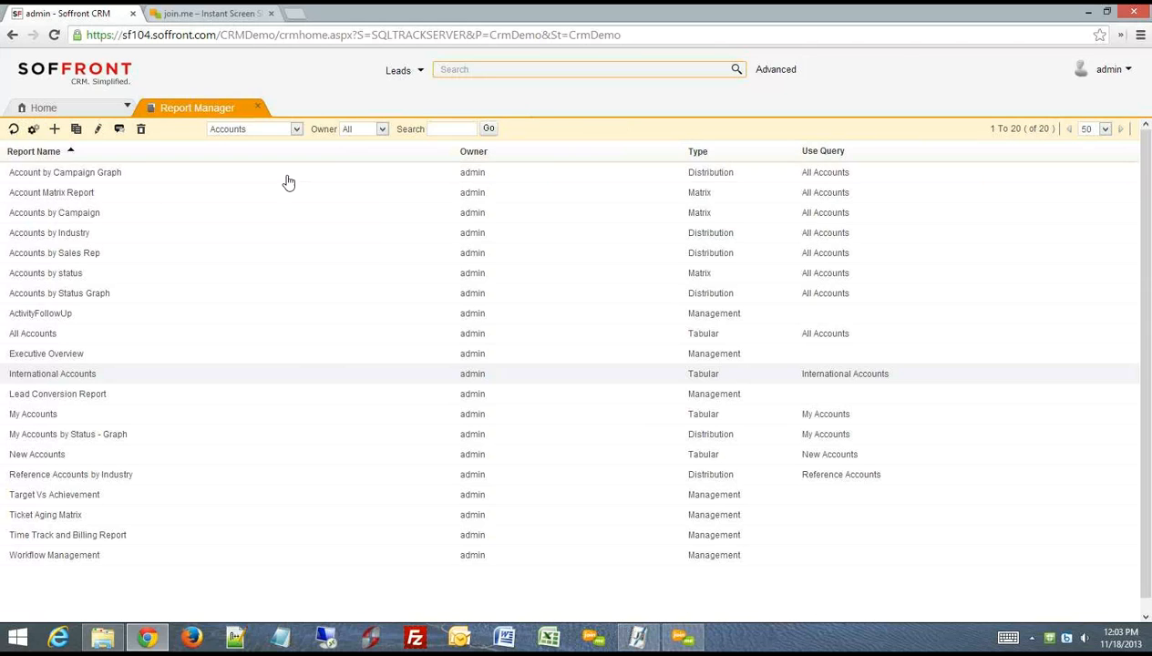
left_click(13, 133)
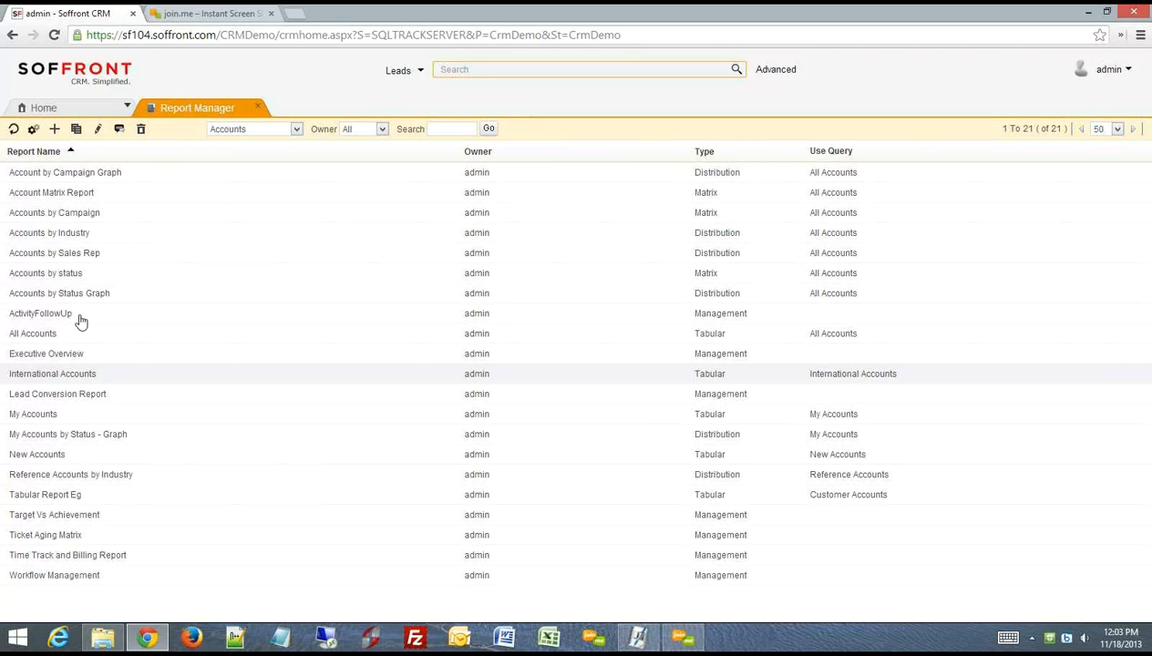
- Modify Tabular Report Eg by adding the Country field to its selected list, and save the report
left_click(108, 499)
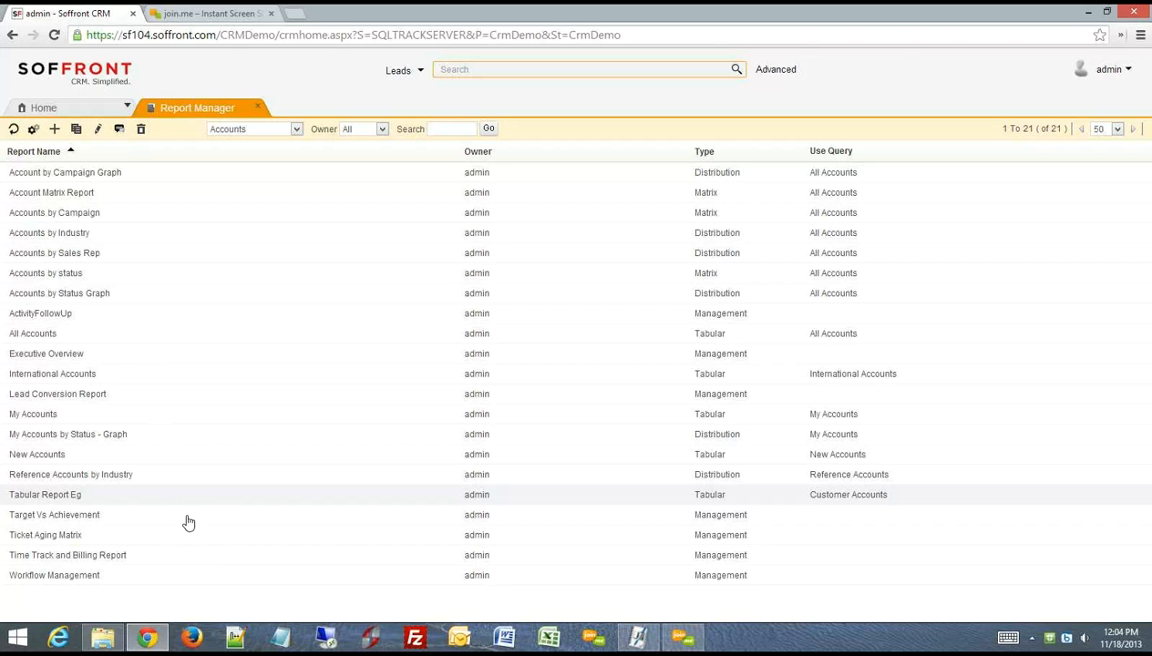
left_click(98, 129)
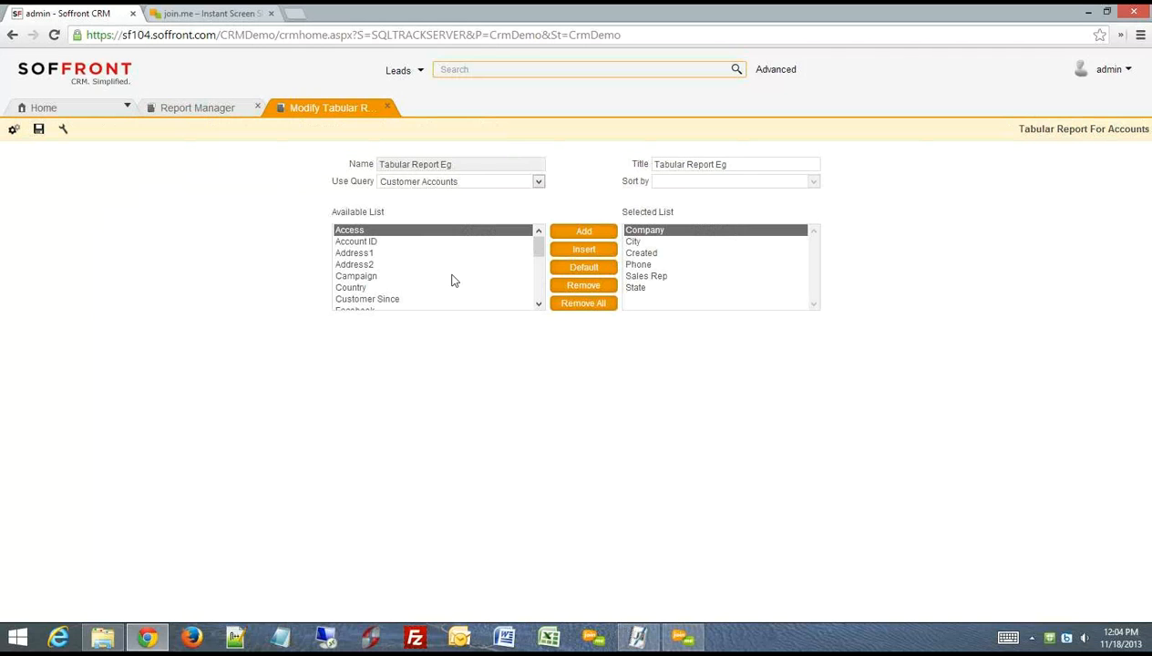
left_click(354, 289)
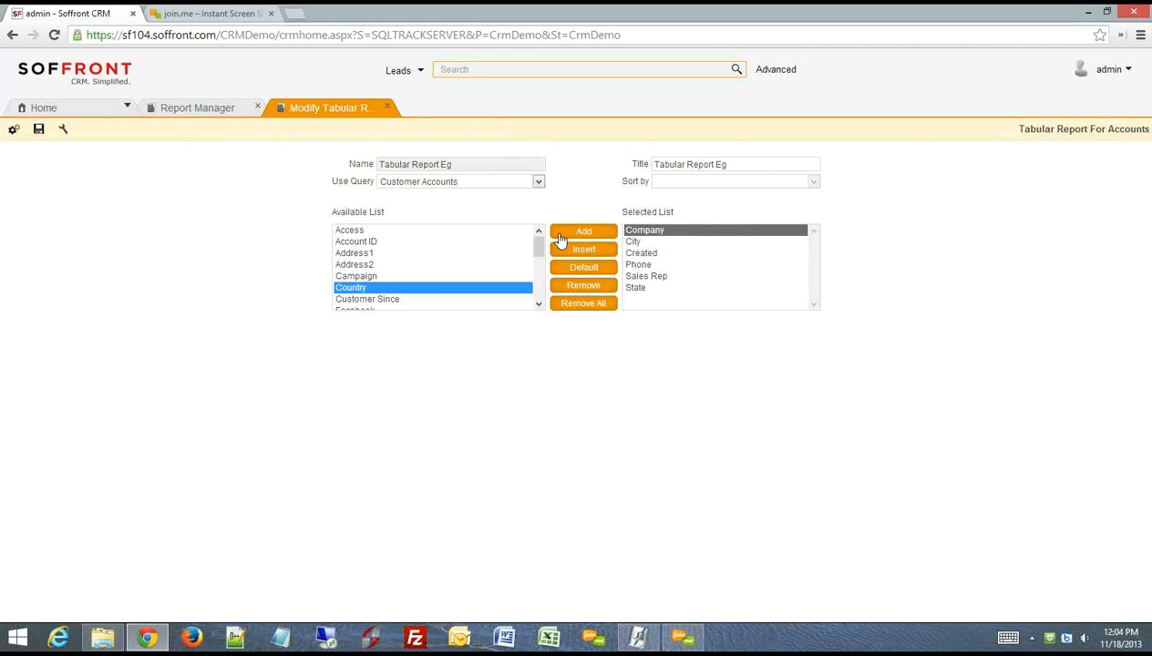
left_click(558, 232)
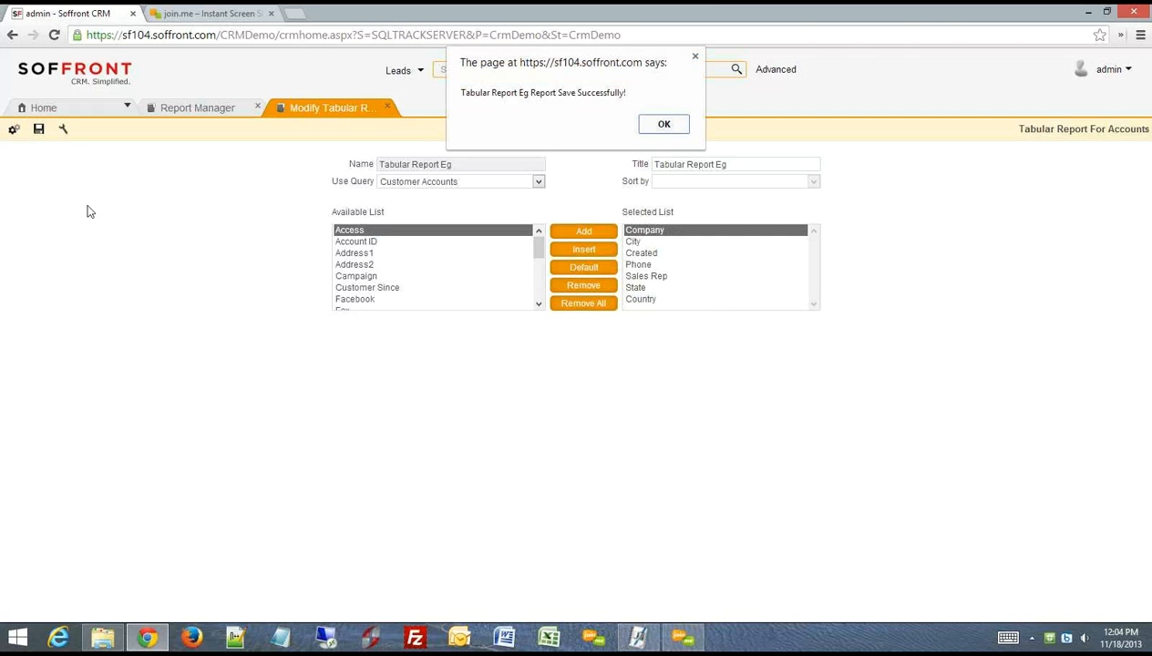
left_click(678, 133)
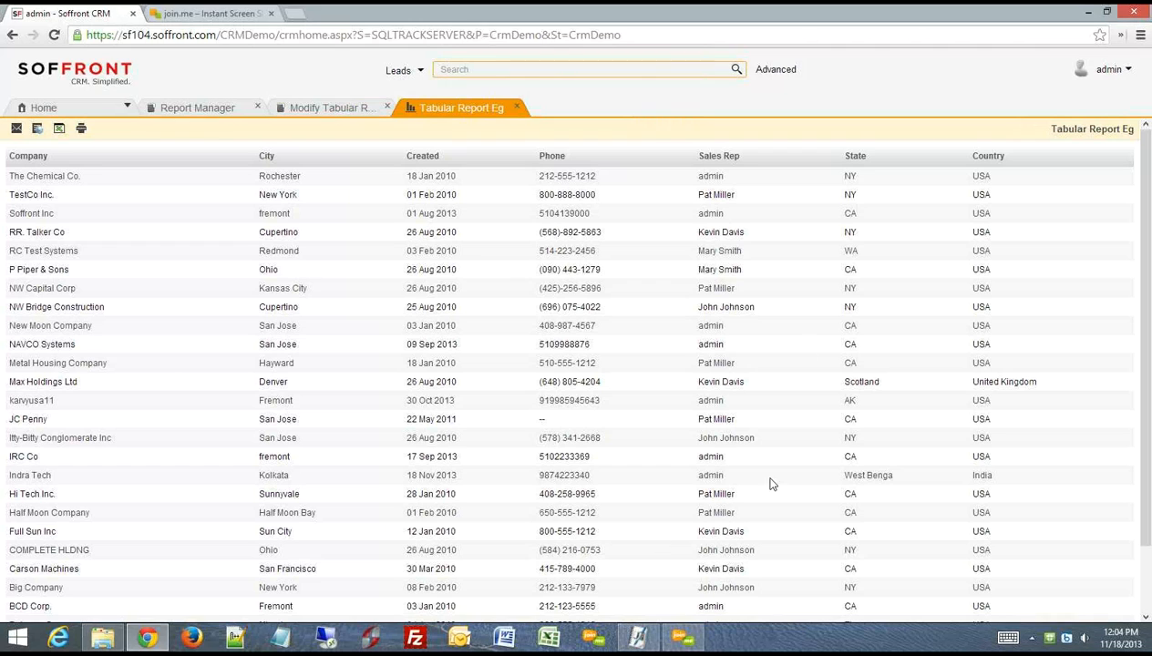
- Close the Tabular Report Eg output and its modification form to return to the Report Manager
left_click(517, 106)
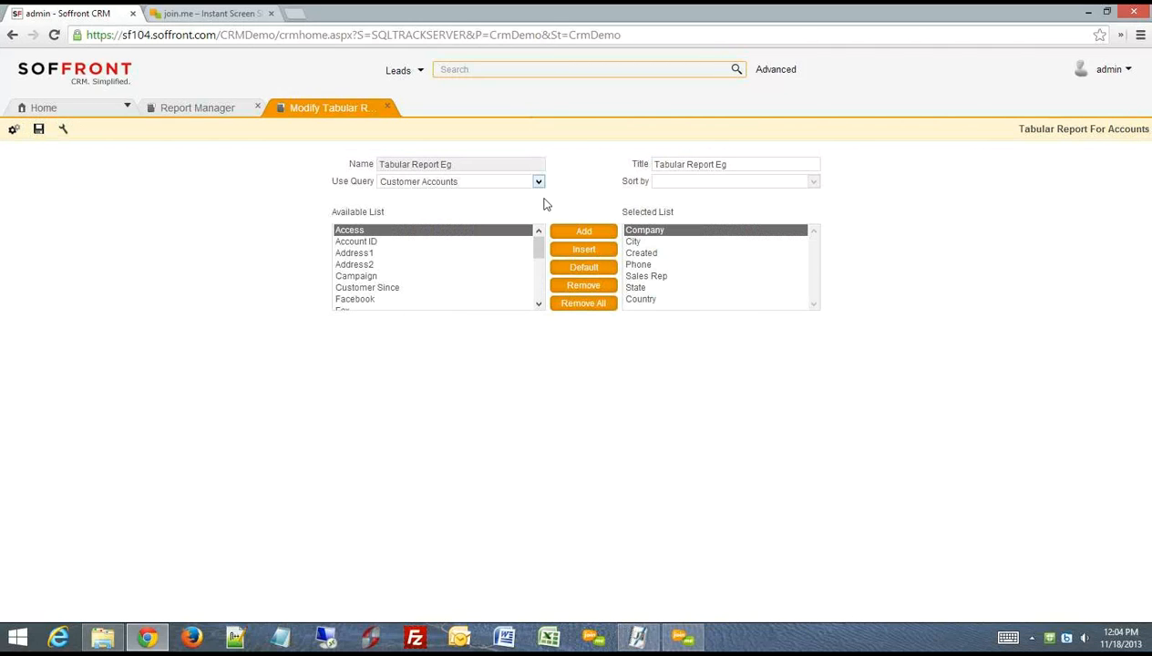
left_click(387, 108)
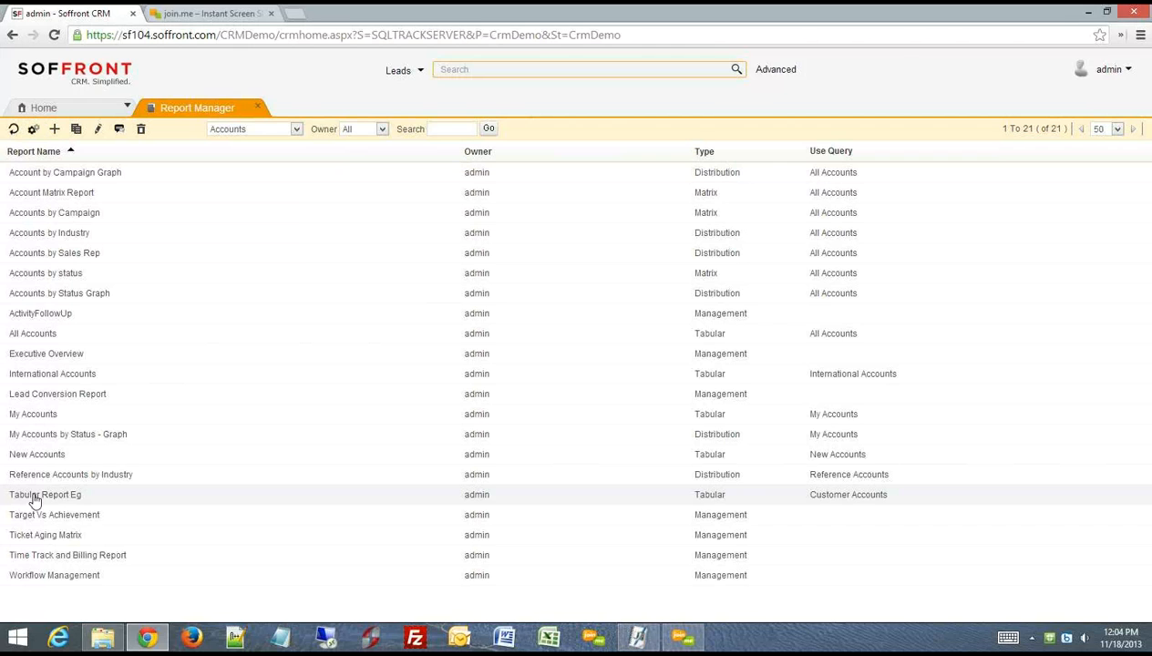
- Try out a new Two Line report for Accounts with Company as the field for the 2nd line, and close it unsaved
left_click(55, 130)
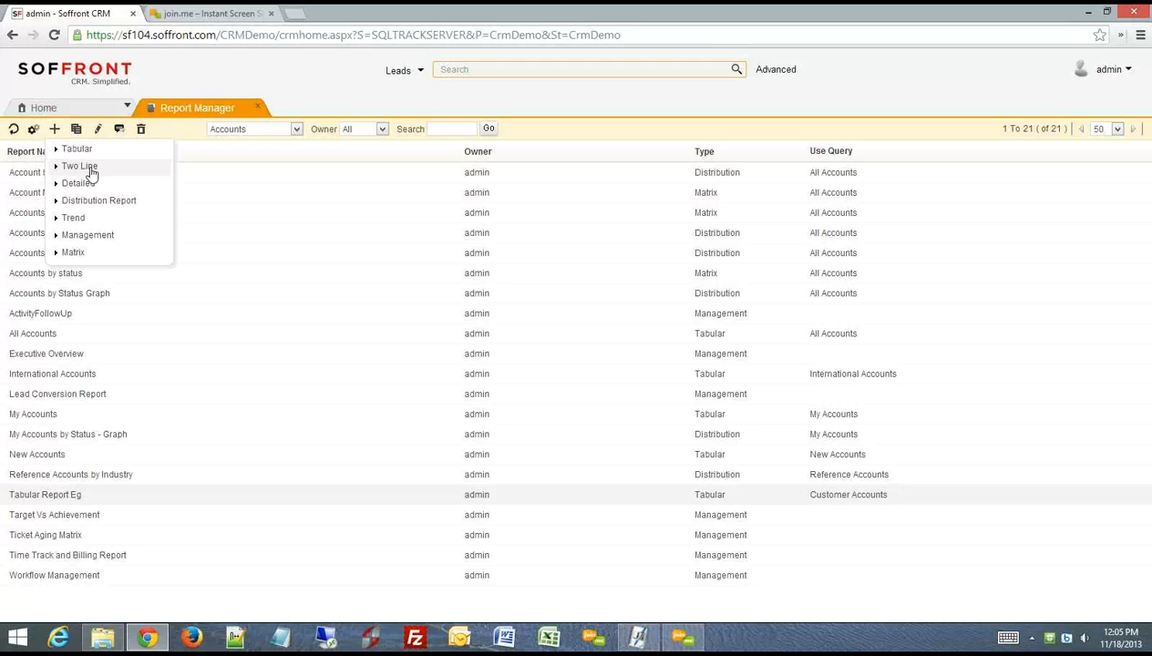
left_click(89, 167)
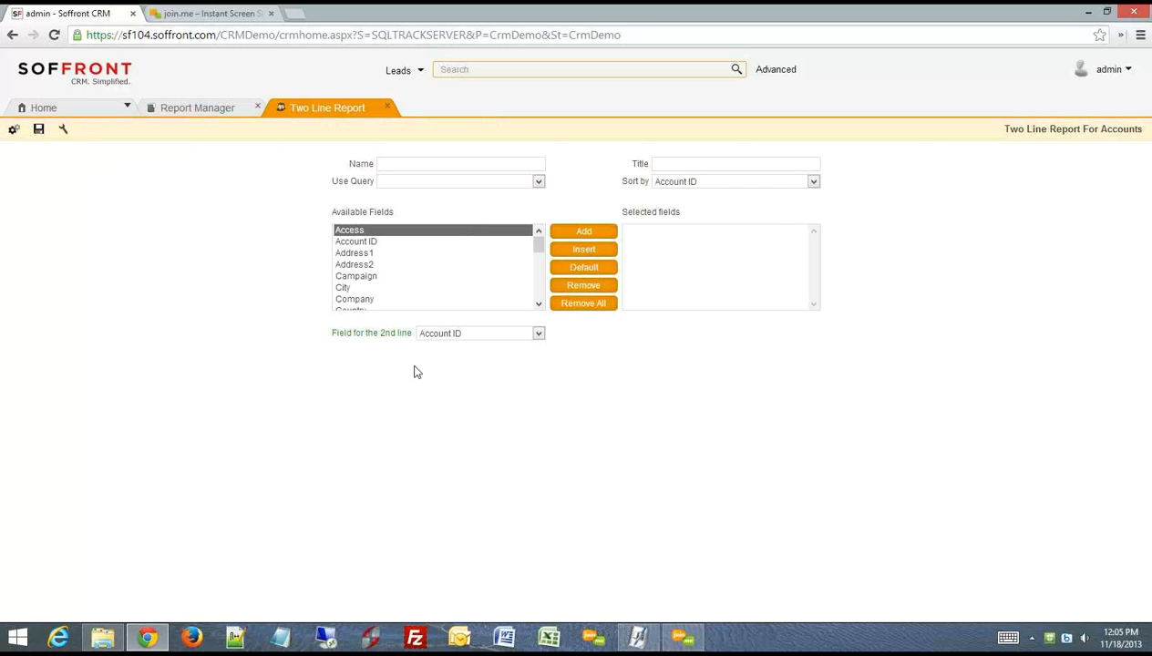
left_click(516, 334)
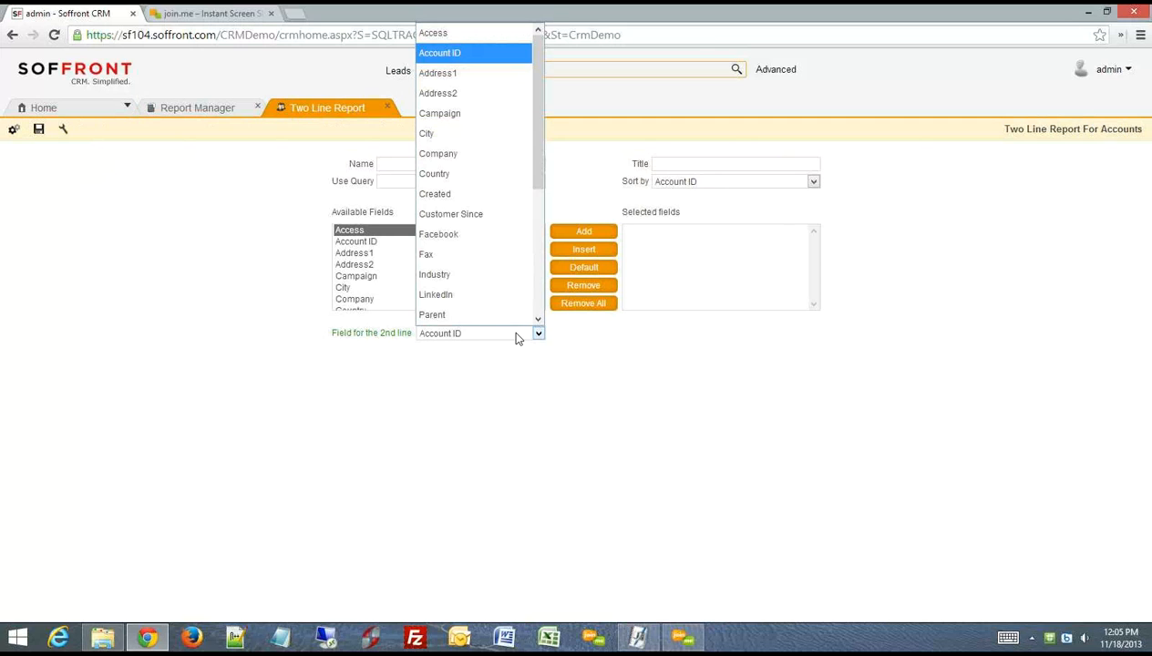
left_click(473, 155)
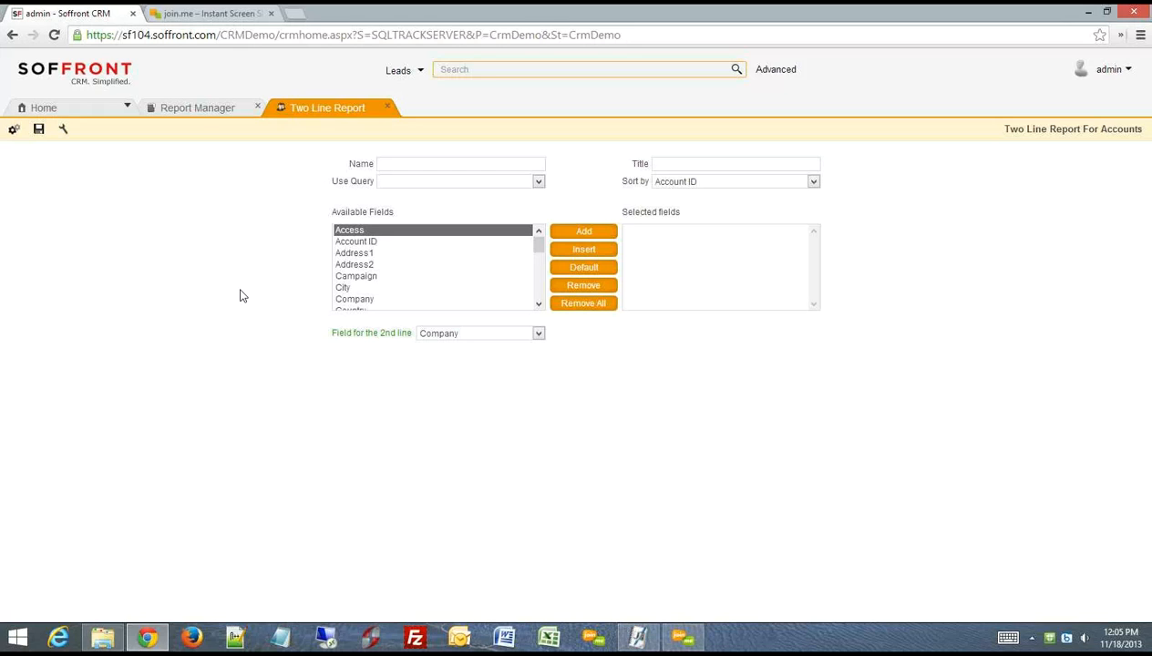
left_click(389, 110)
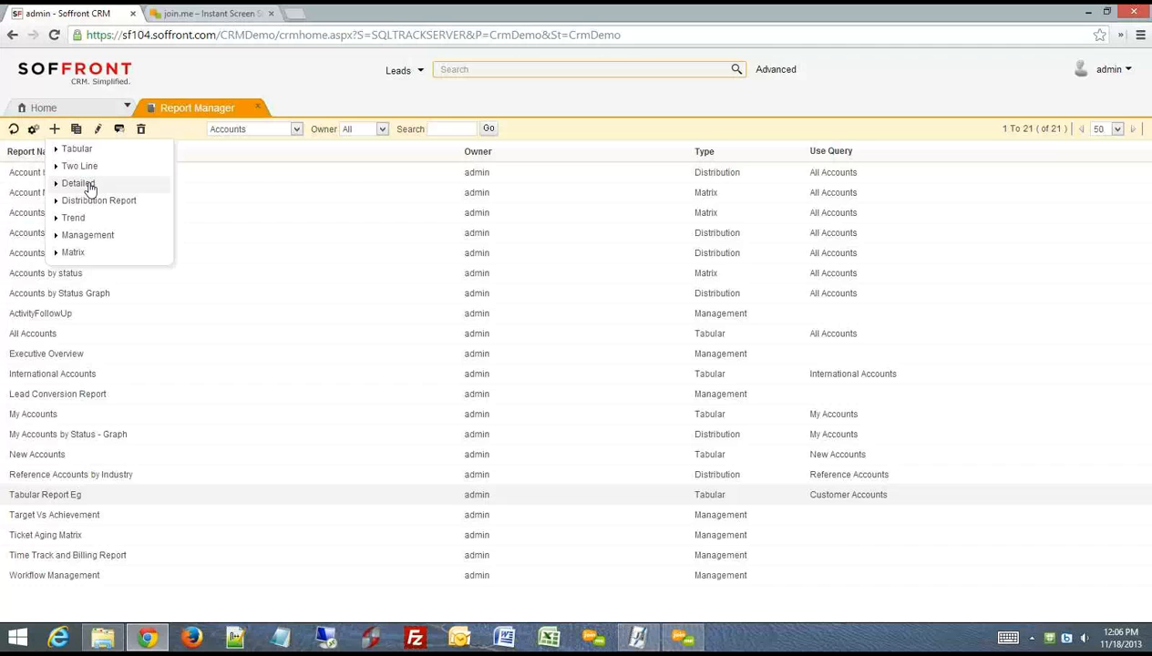
- Create a Detailed report for Accounts with "detailed report eg" as name and title, using the Customer Accounts query
left_click(90, 187)
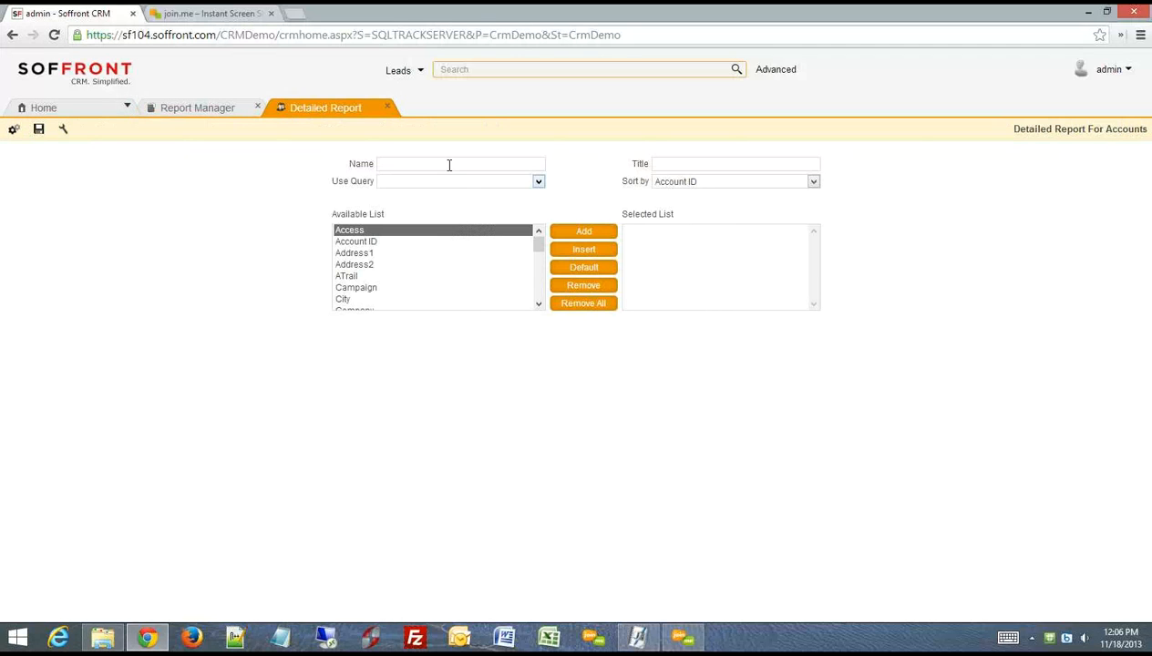
left_click(447, 163)
type("detailed report eg")
left_click(903, 193)
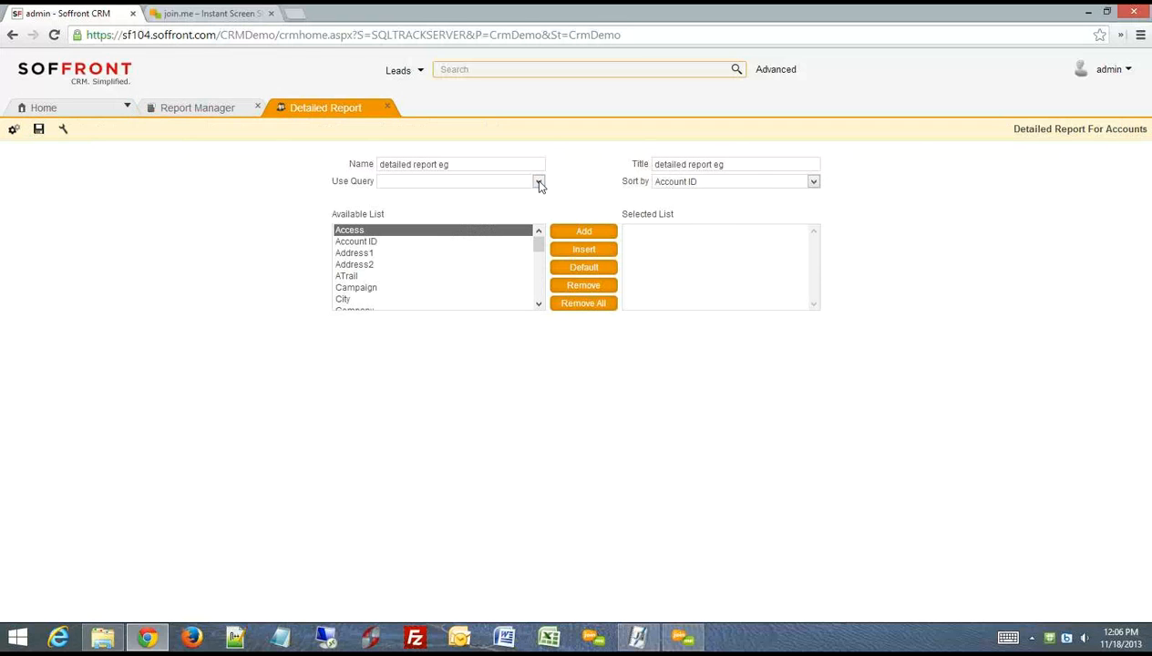
left_click(539, 181)
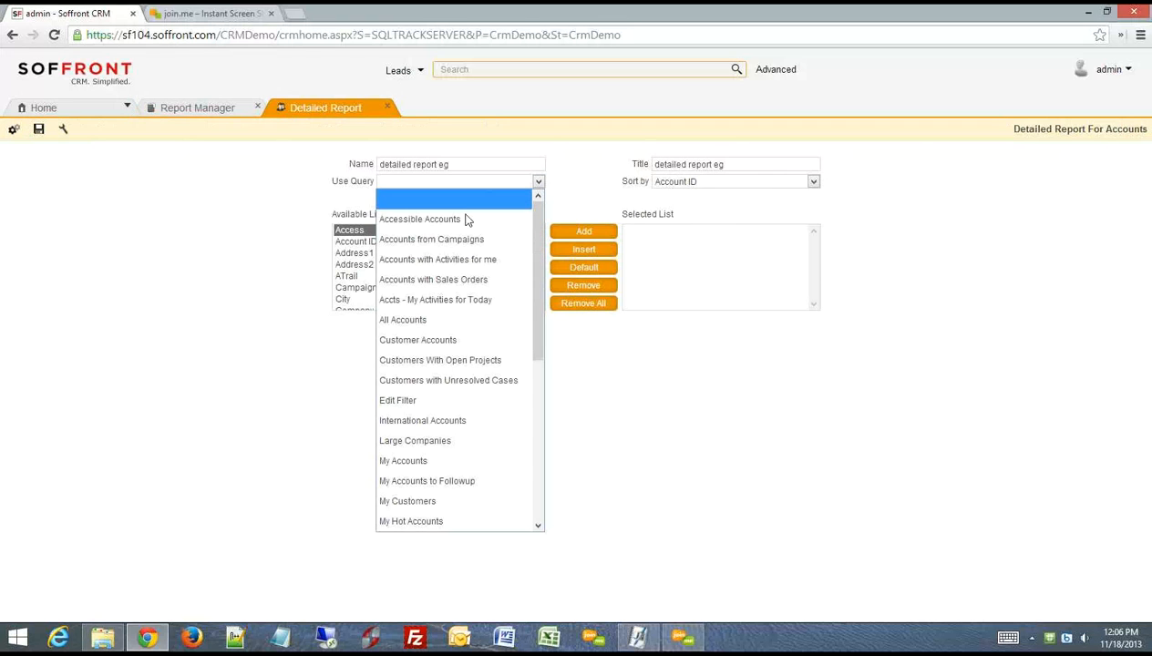
left_click(438, 339)
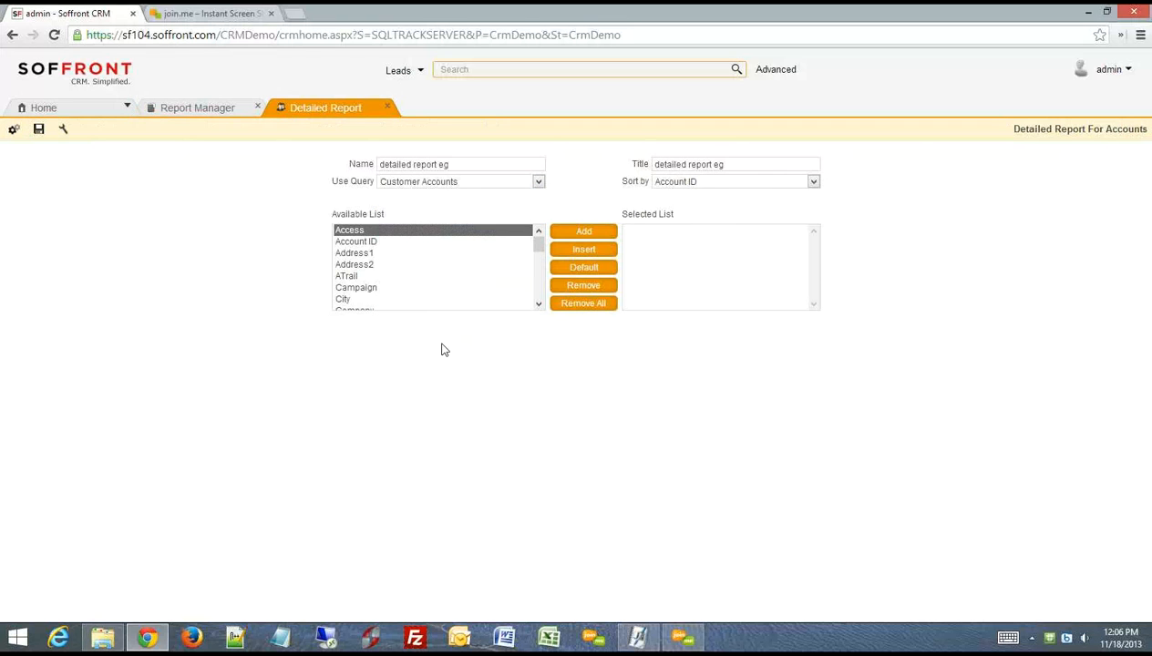
- Add Account ID, Address1, Address2, City, Country, Customer Since, Phone, Industry and Fax to the detailed report's selected list, and save it
double_click(383, 243)
double_click(369, 242)
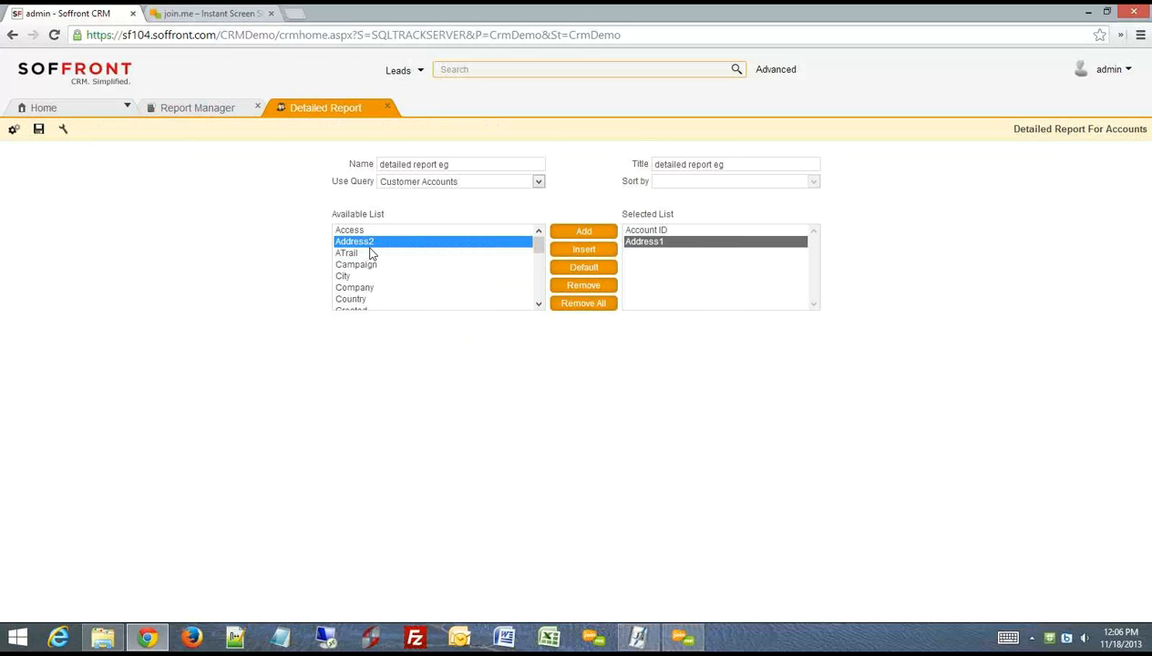
double_click(370, 242)
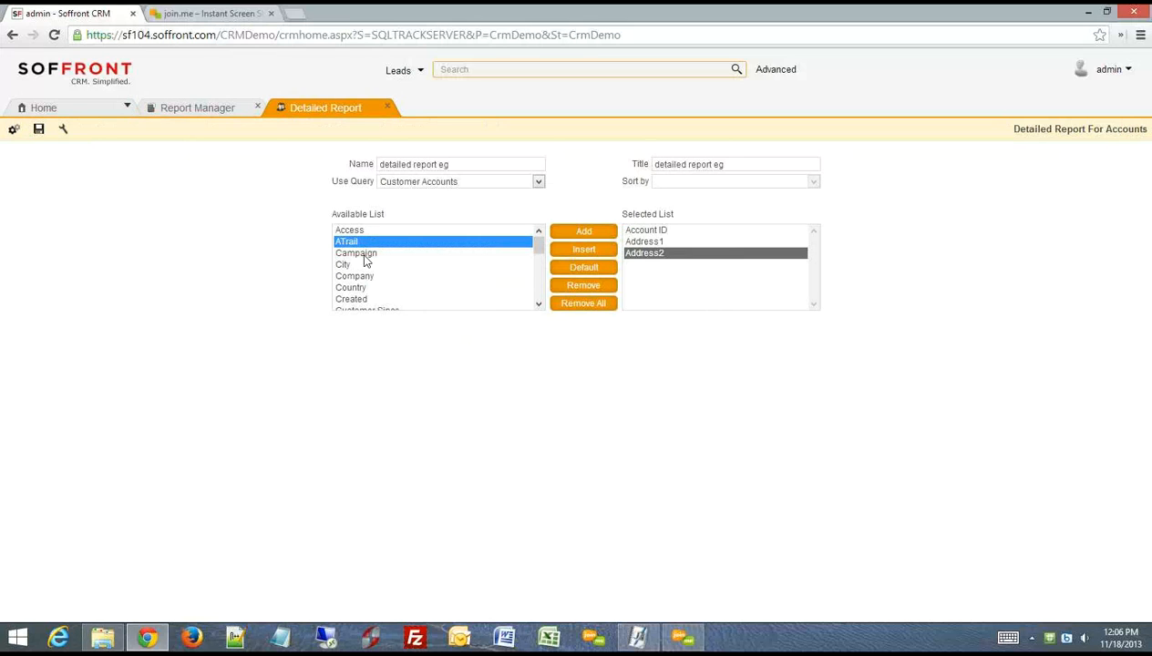
double_click(351, 264)
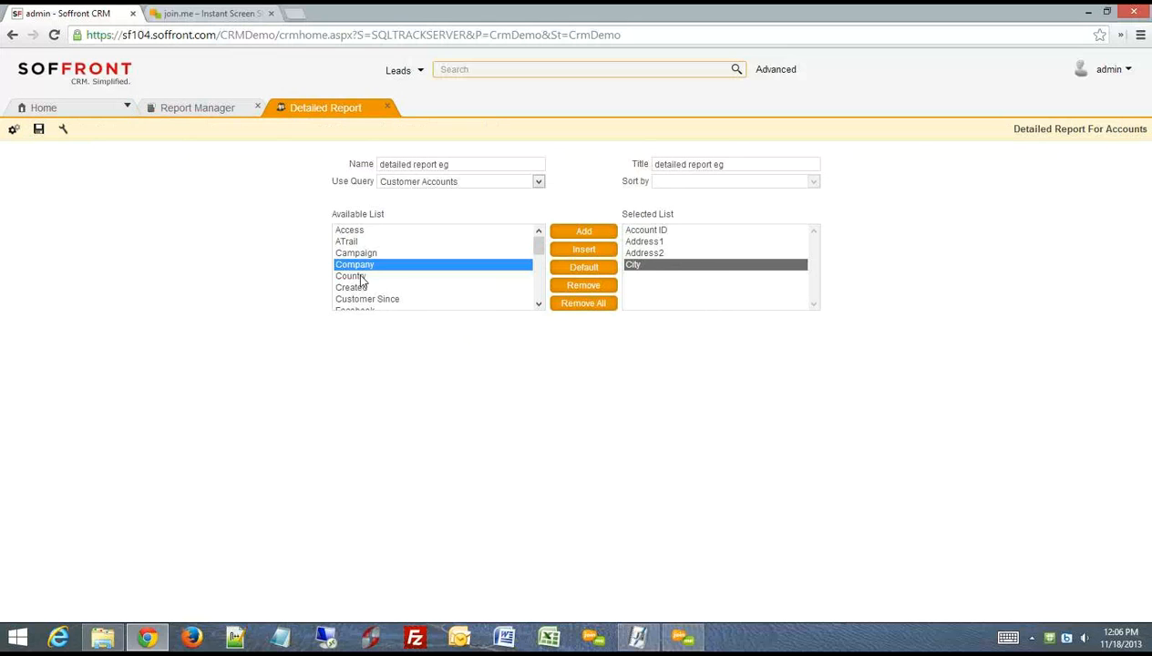
double_click(361, 279)
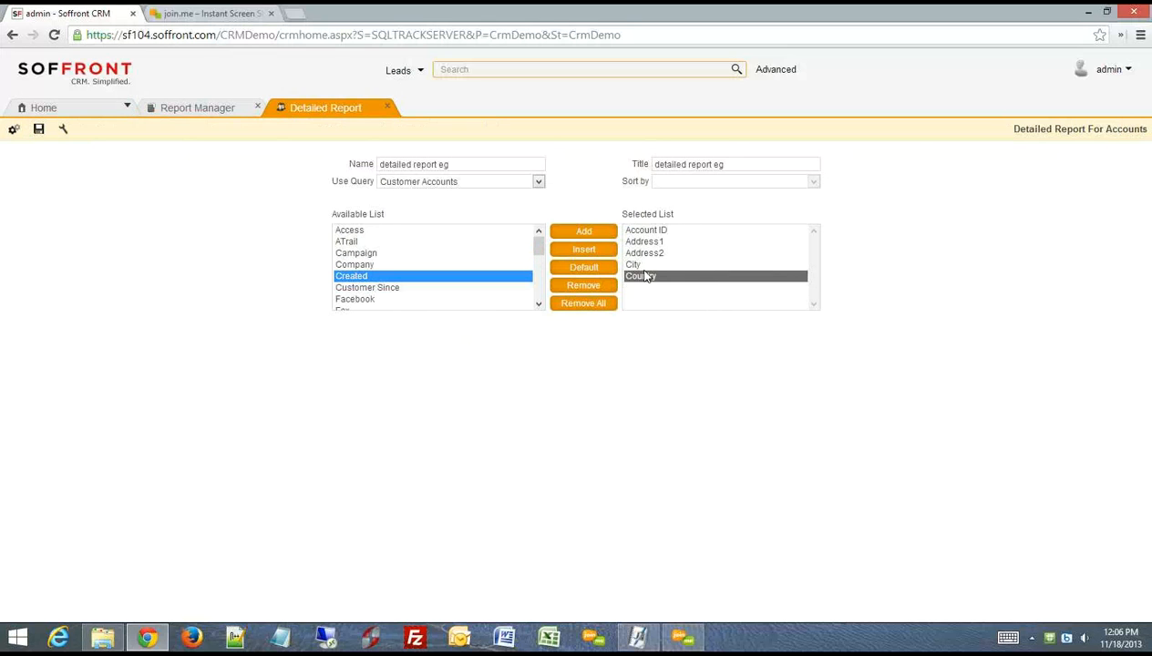
double_click(376, 288)
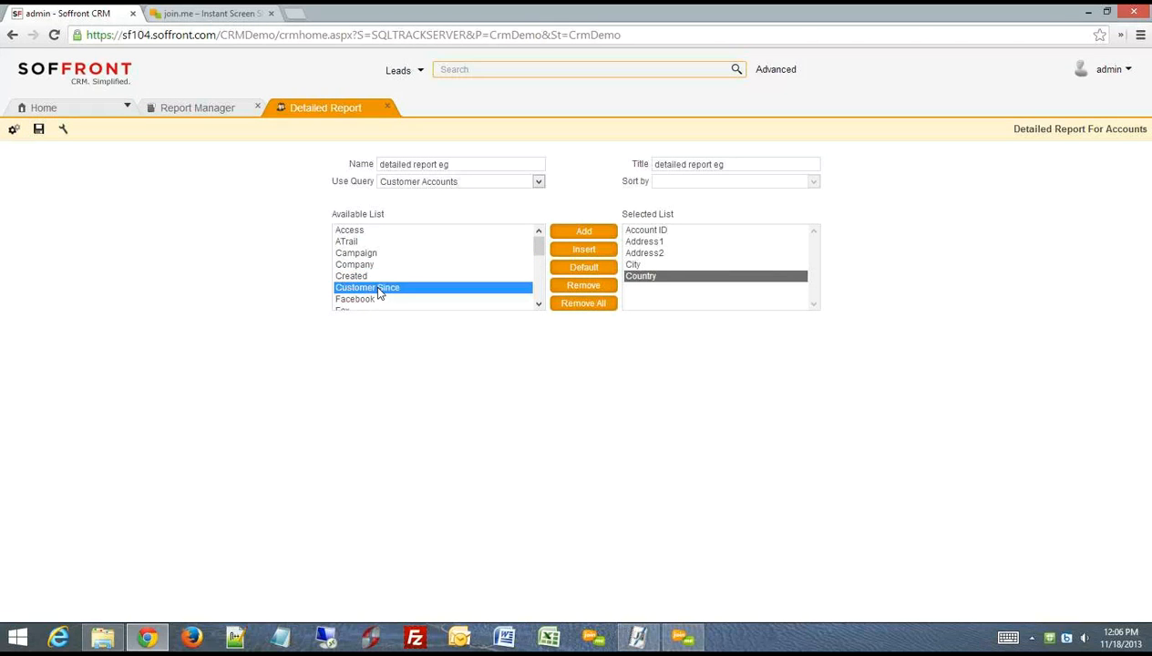
scroll(360, 292, "down", 2)
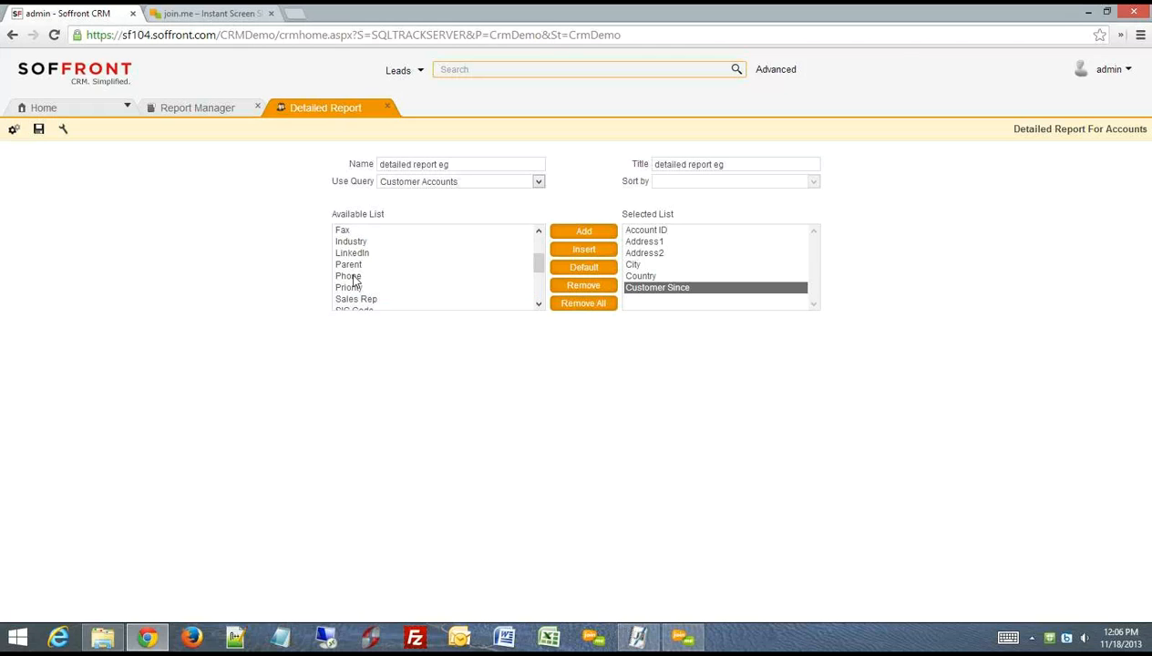
double_click(353, 275)
double_click(360, 242)
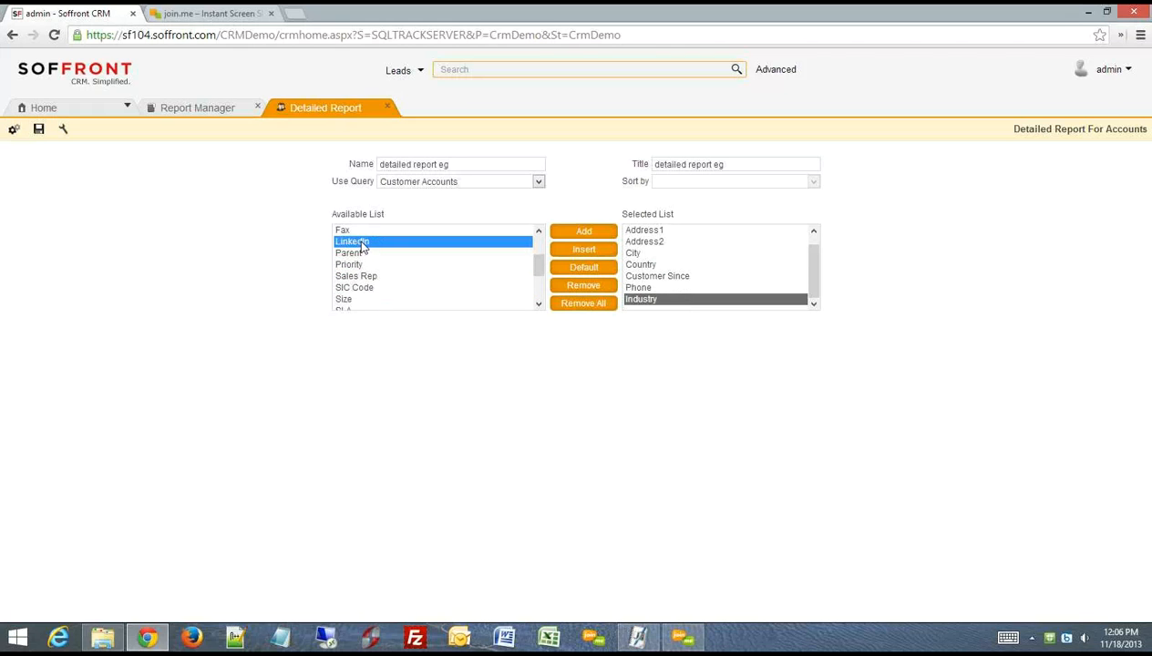
double_click(358, 231)
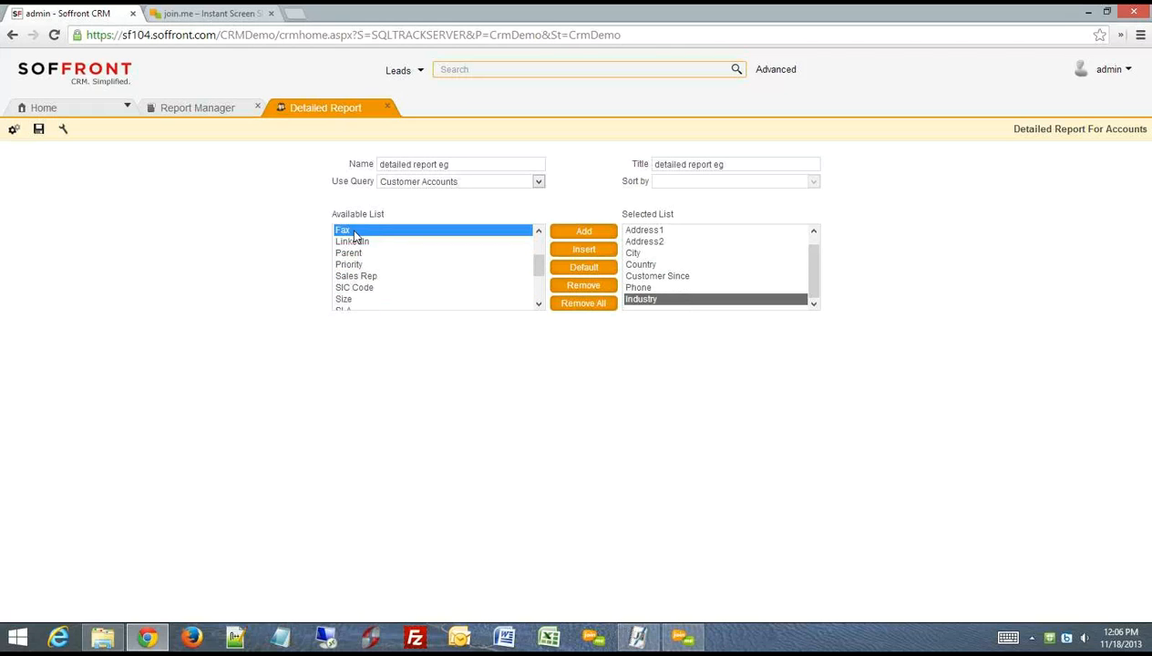
left_click(42, 130)
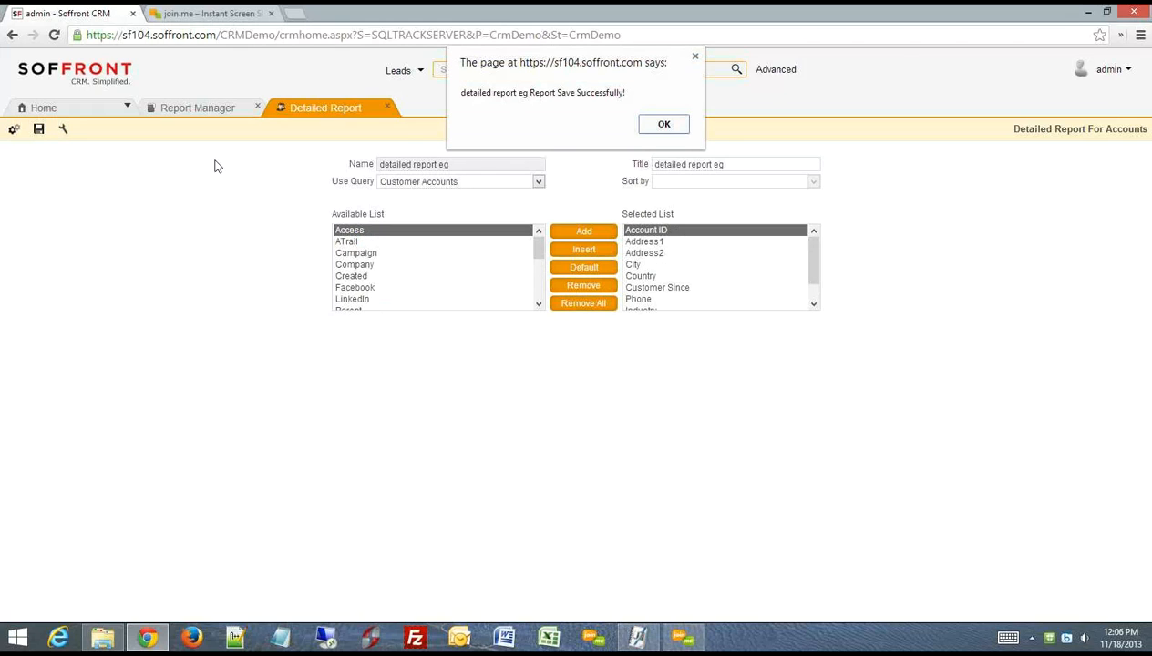
left_click(663, 124)
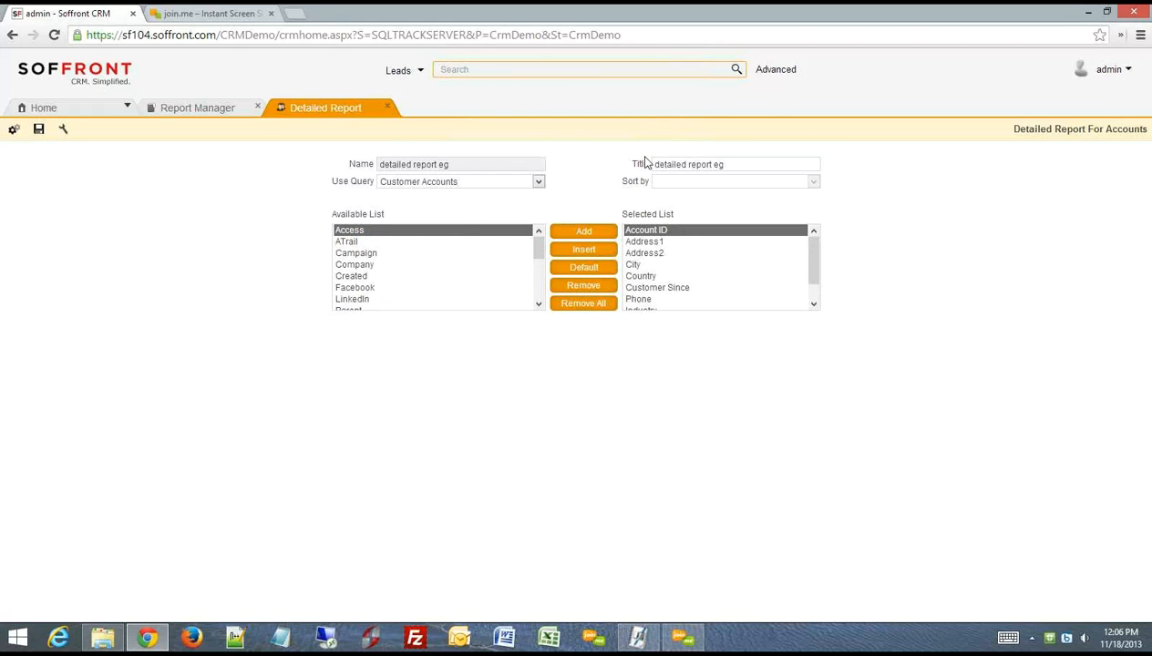
- Run detailed report eg to look through its records, and close the output and form to return to the Report Manager
left_click(13, 130)
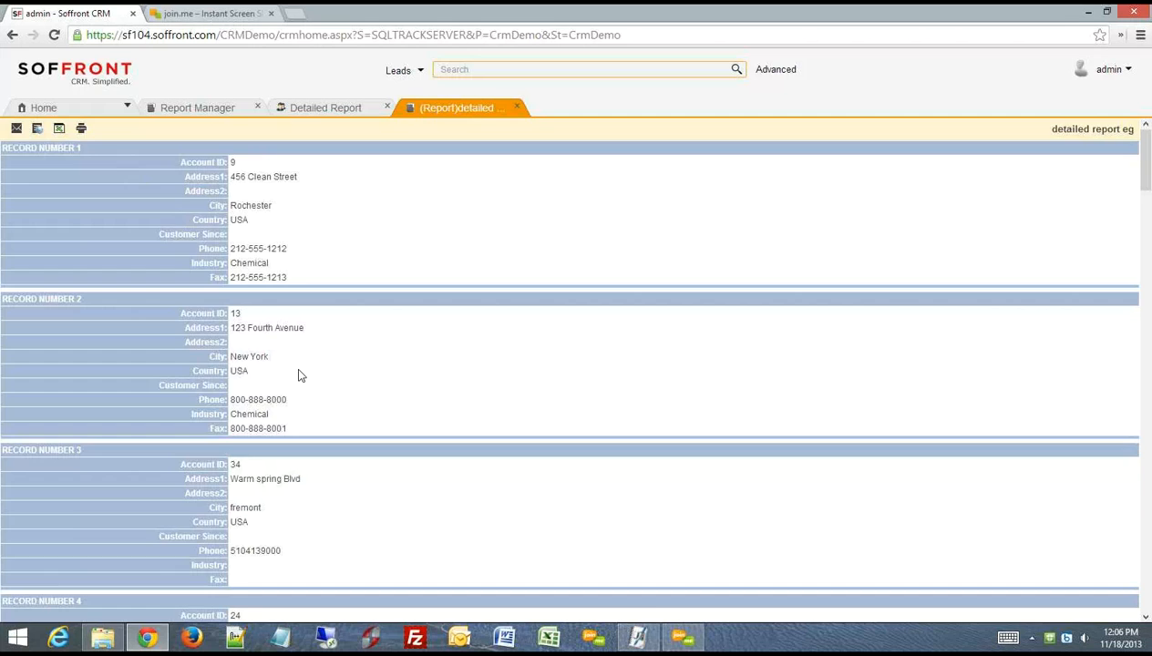
scroll(298, 375, "down", 5)
scroll(311, 411, "down", 3)
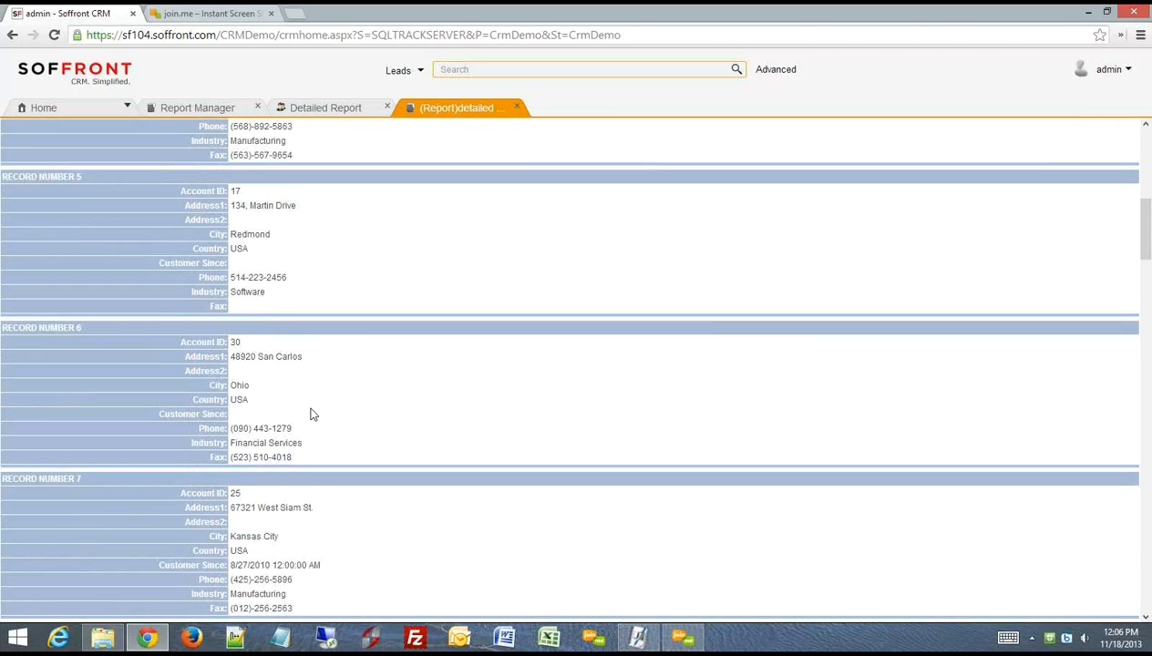
scroll(334, 426, "up", 5)
scroll(397, 354, "up", 4)
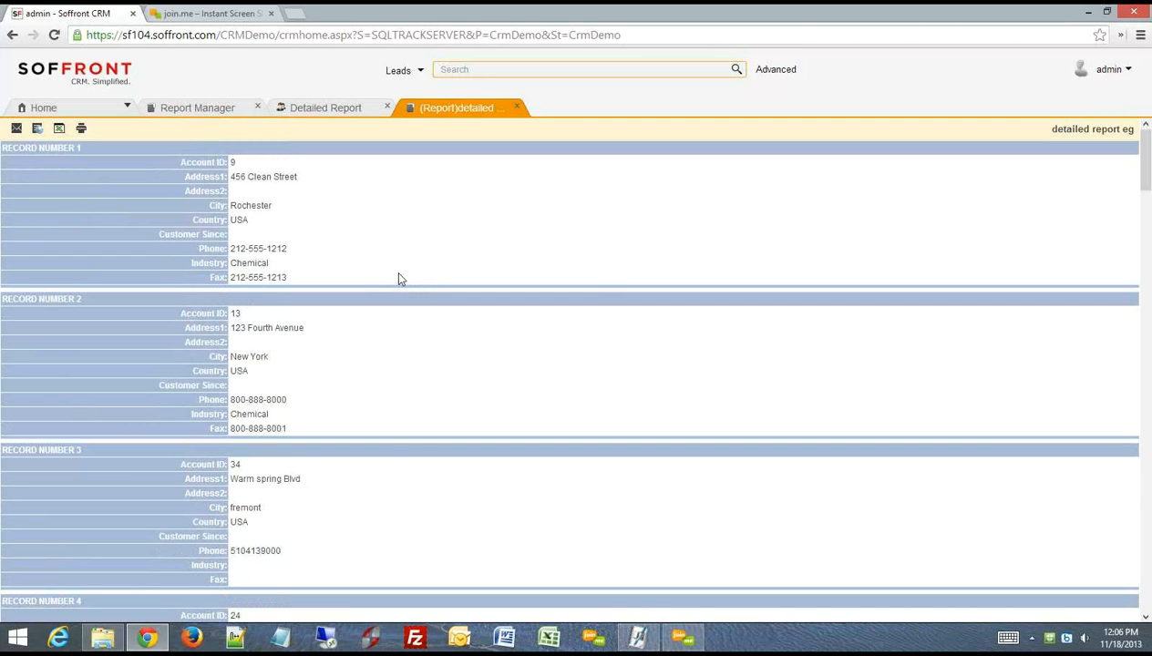
scroll(398, 442, "down", 18)
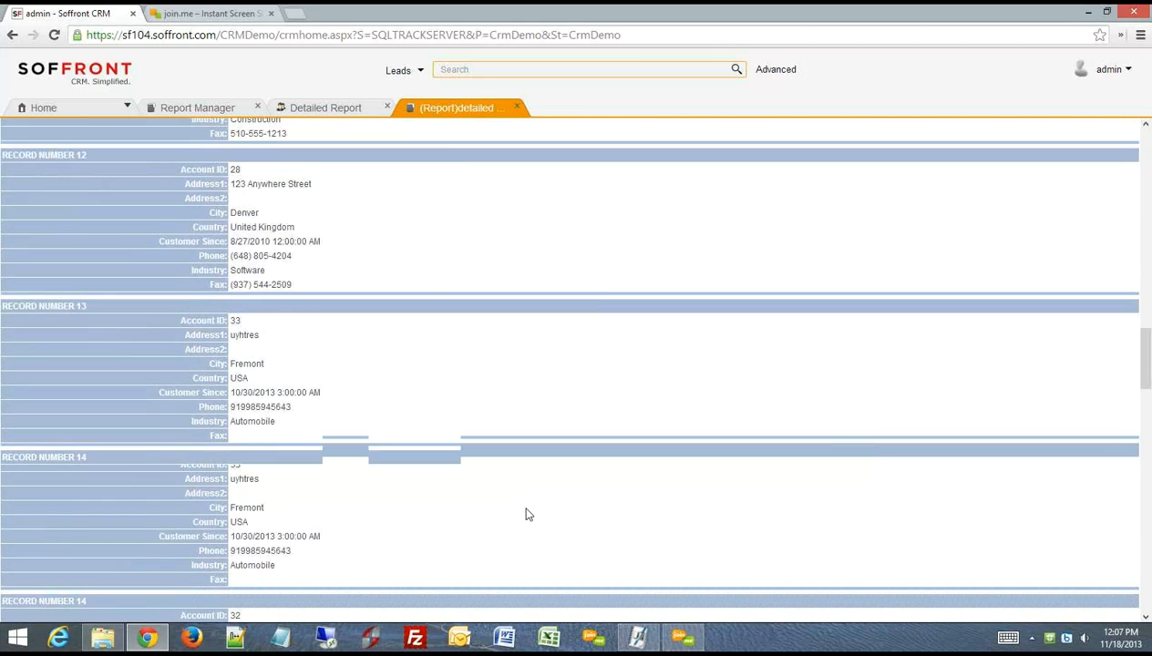
scroll(527, 515, "down", 18)
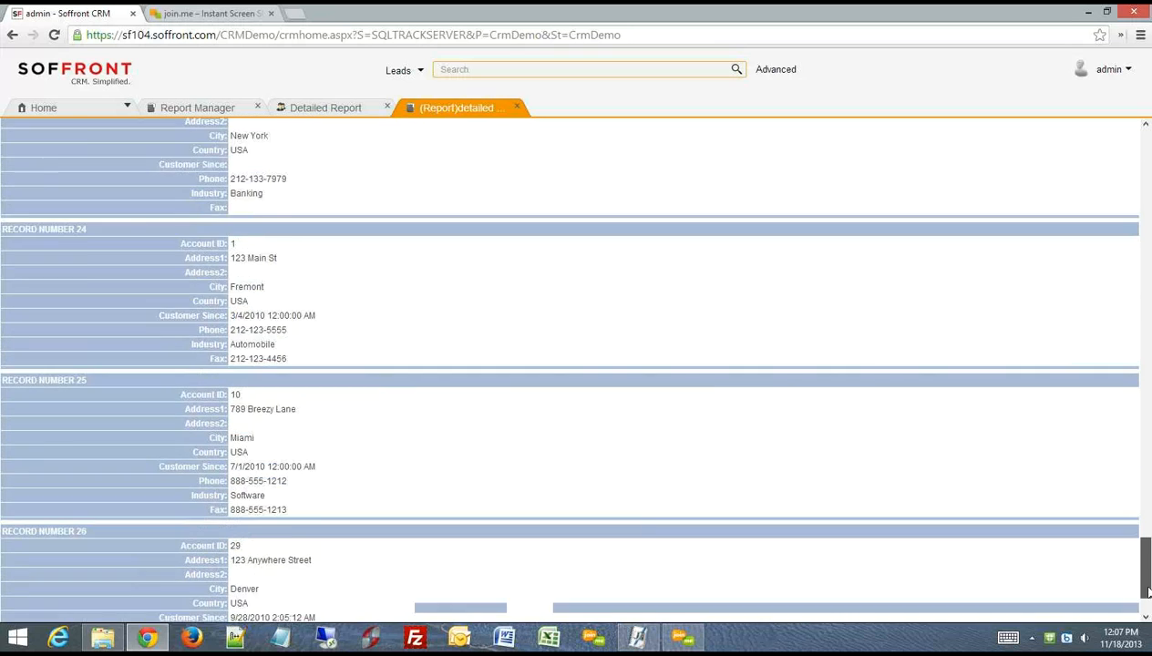
left_click_drag(1148, 593, 1142, 164)
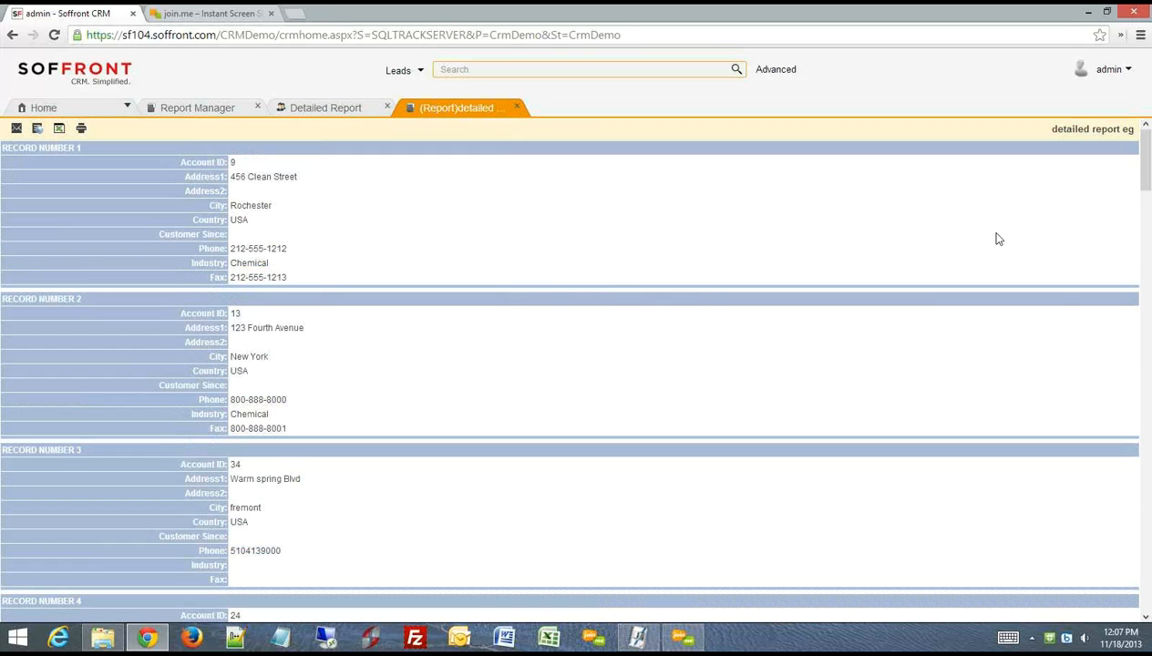
left_click(516, 109)
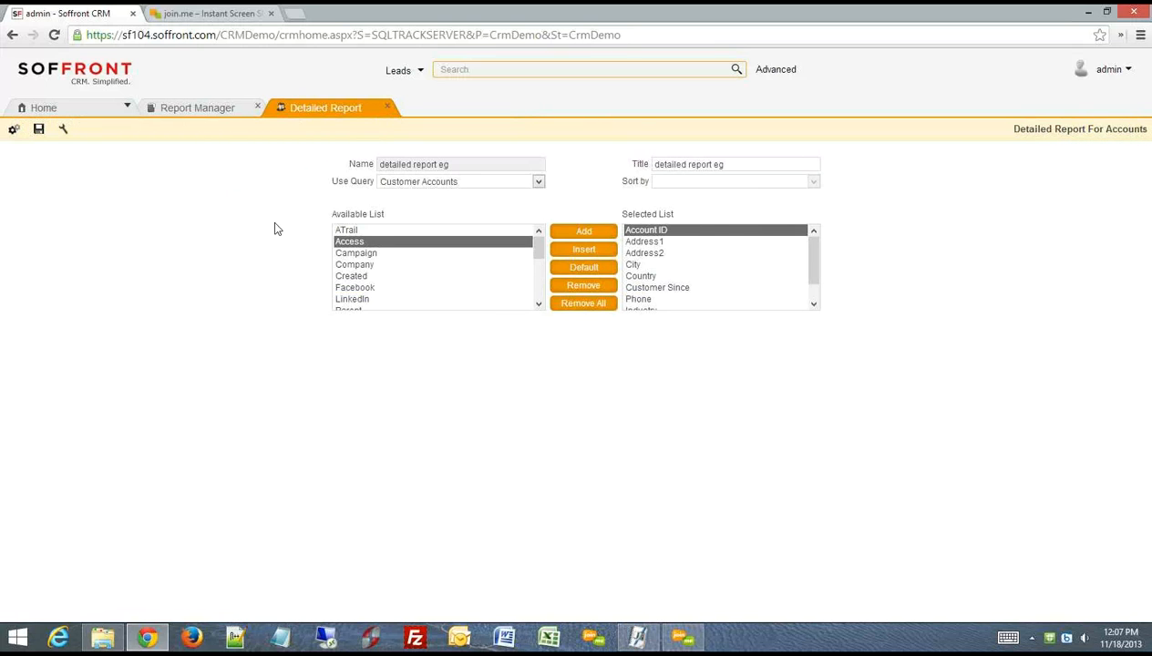
left_click(387, 108)
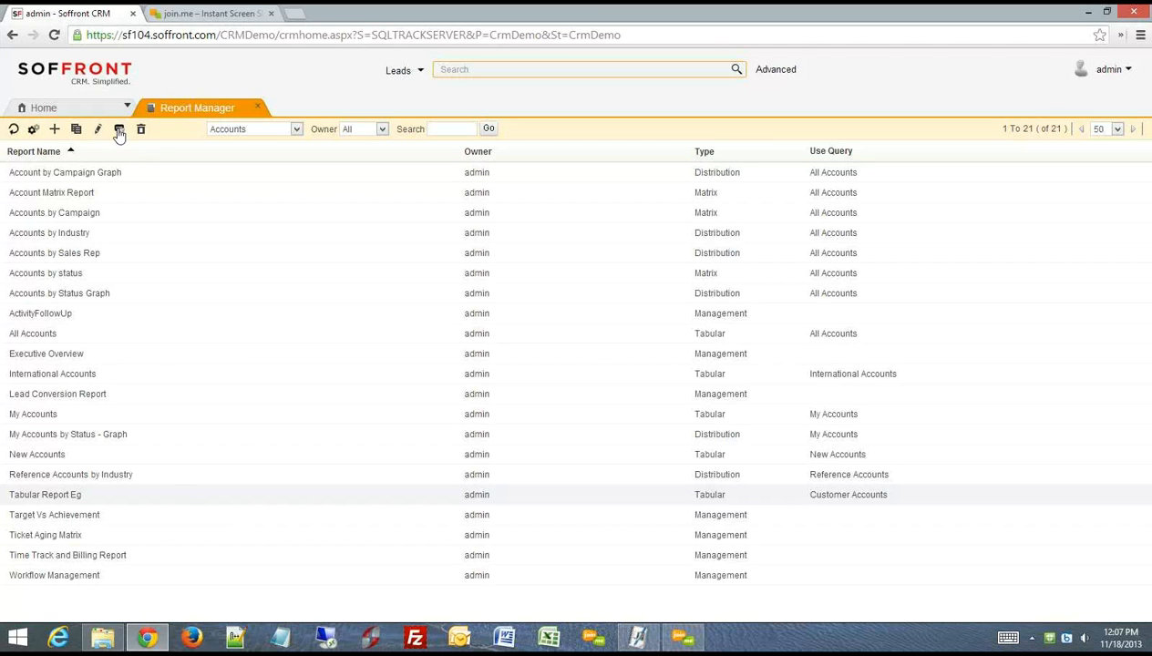
- Create a Distribution Report for Accounts with "dist Report Eg" as name and title, using the Customer Accounts query
left_click(53, 129)
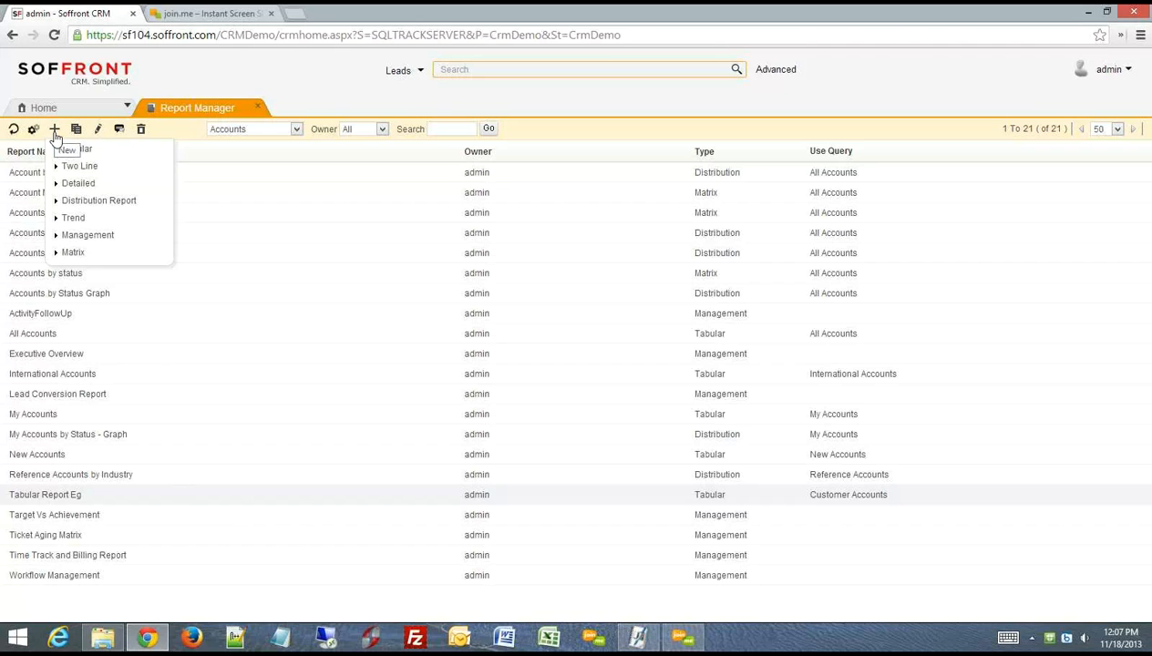
left_click(125, 202)
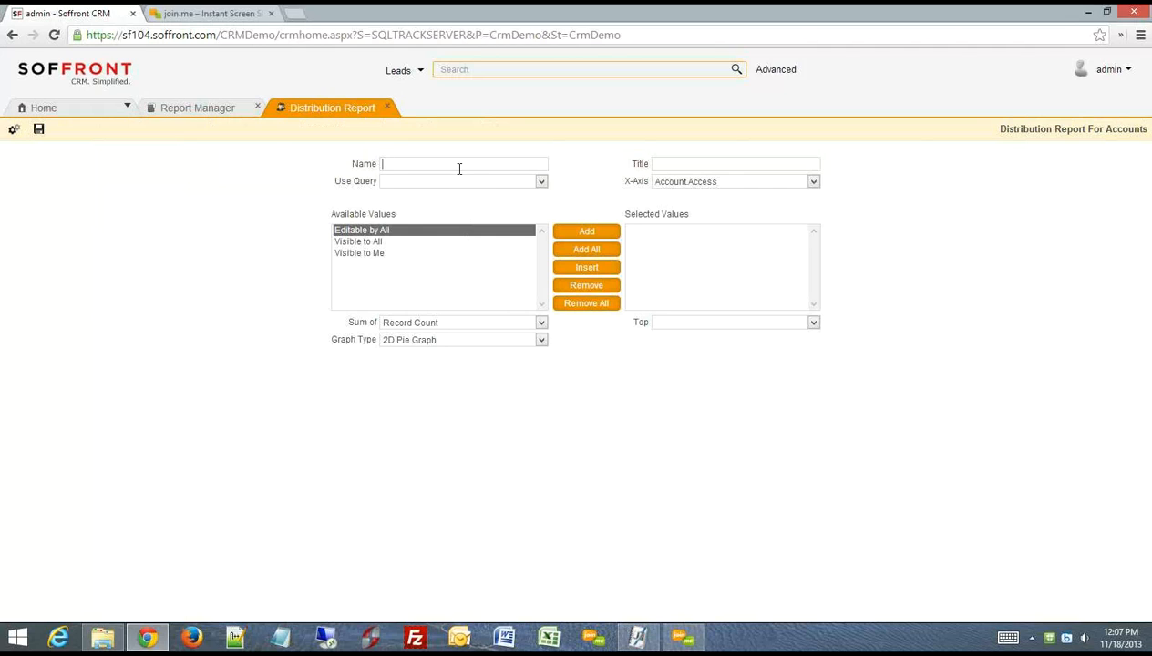
type("dist Report Eg")
left_click(690, 164)
left_click(539, 182)
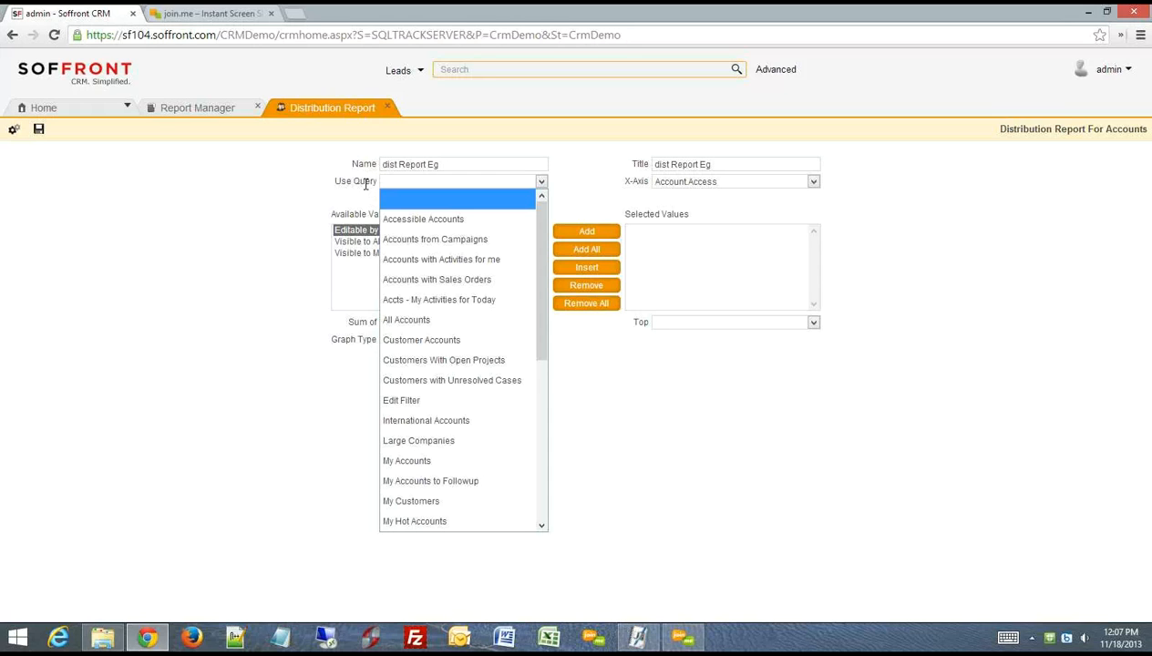
left_click(428, 345)
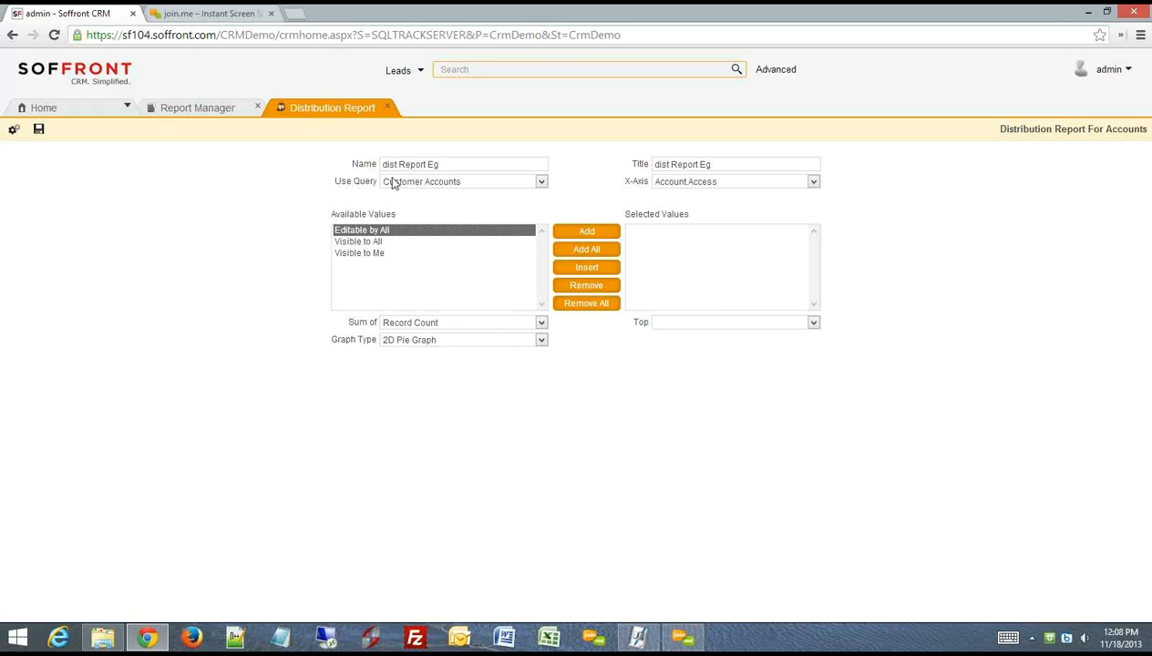
- Set the distribution report's X-Axis to Account.Industry and add all available industry values to the selected values
left_click(813, 181)
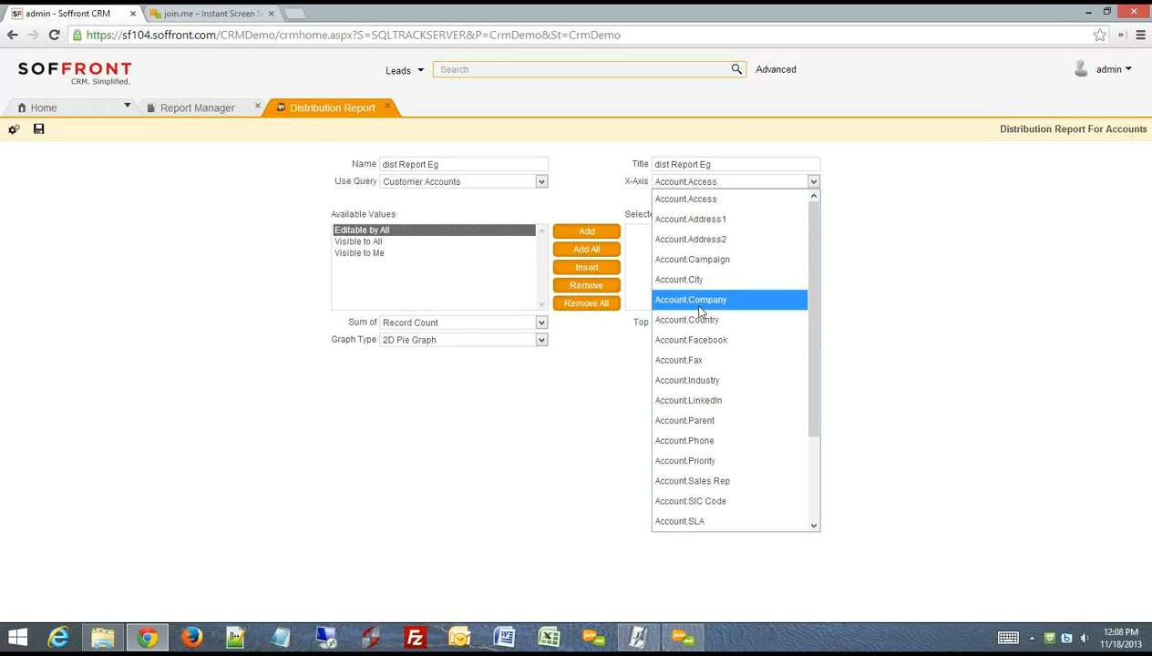
left_click(700, 386)
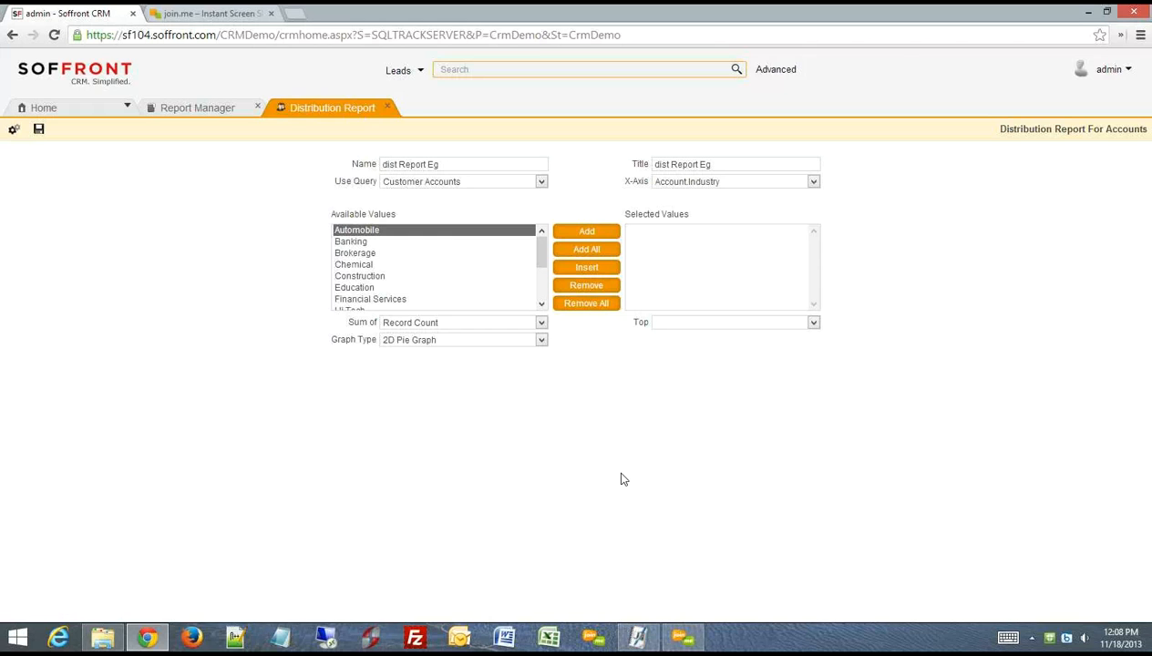
left_click(531, 254)
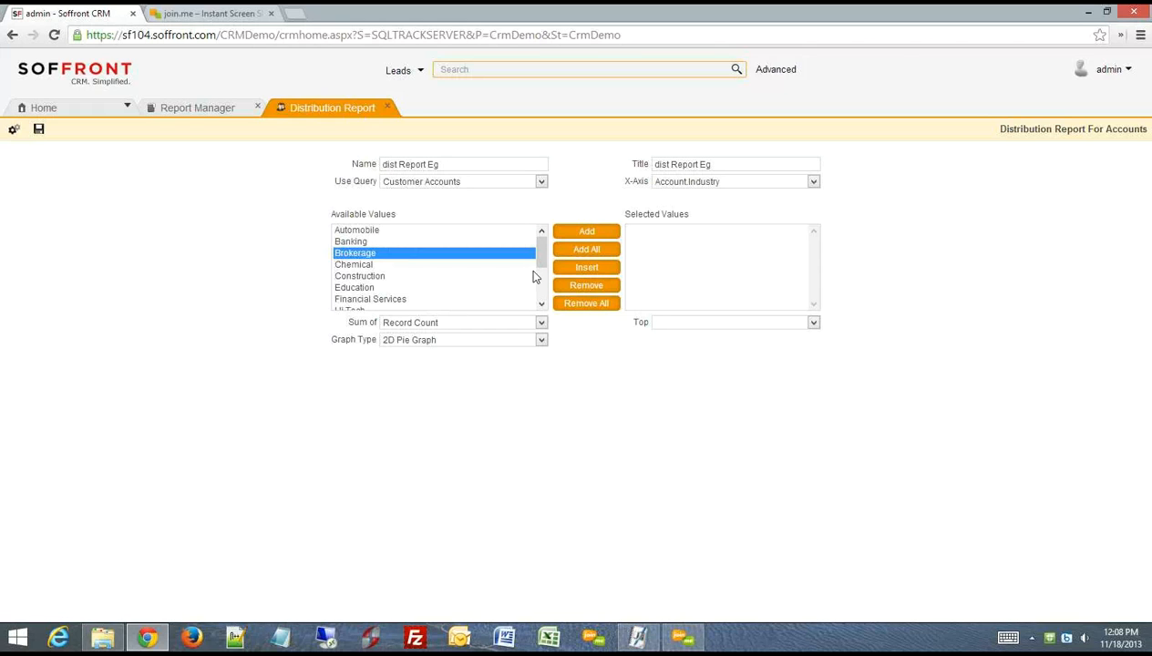
left_click(531, 287)
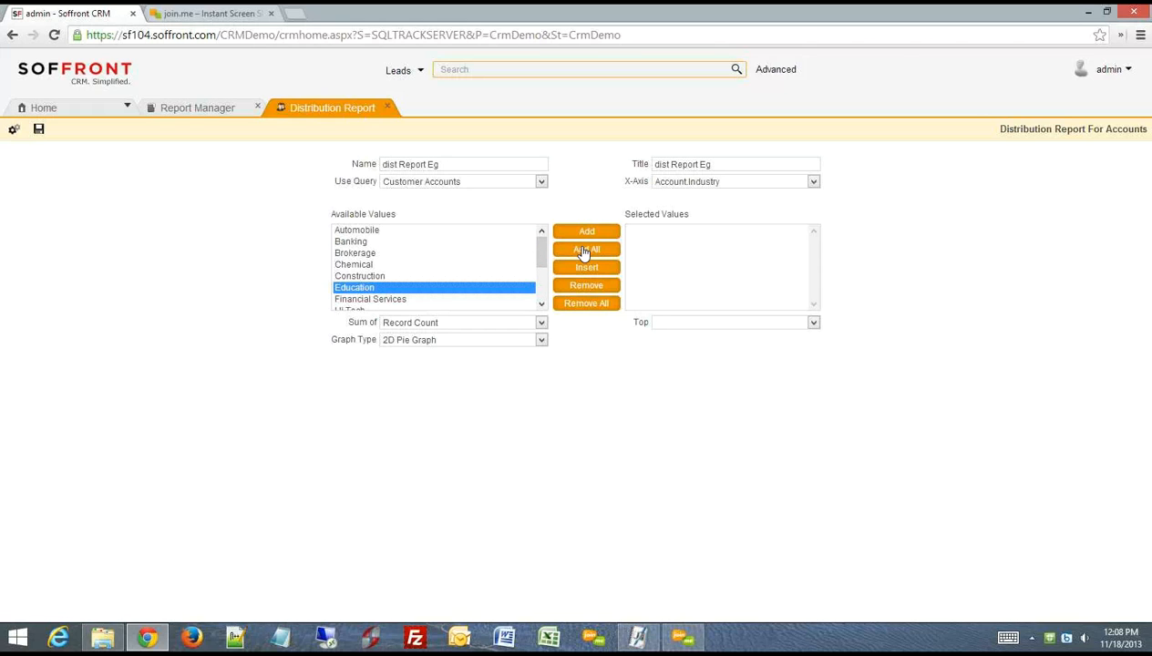
left_click(588, 253)
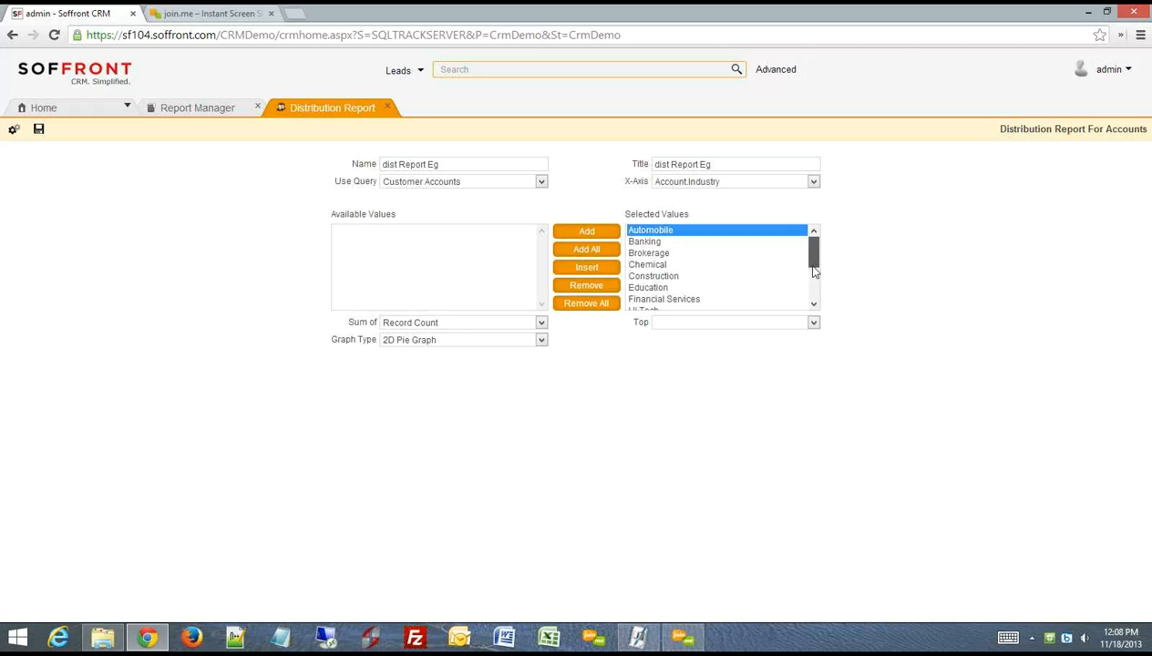
left_click_drag(814, 268, 812, 237)
left_click_drag(816, 255, 823, 229)
left_click(337, 210)
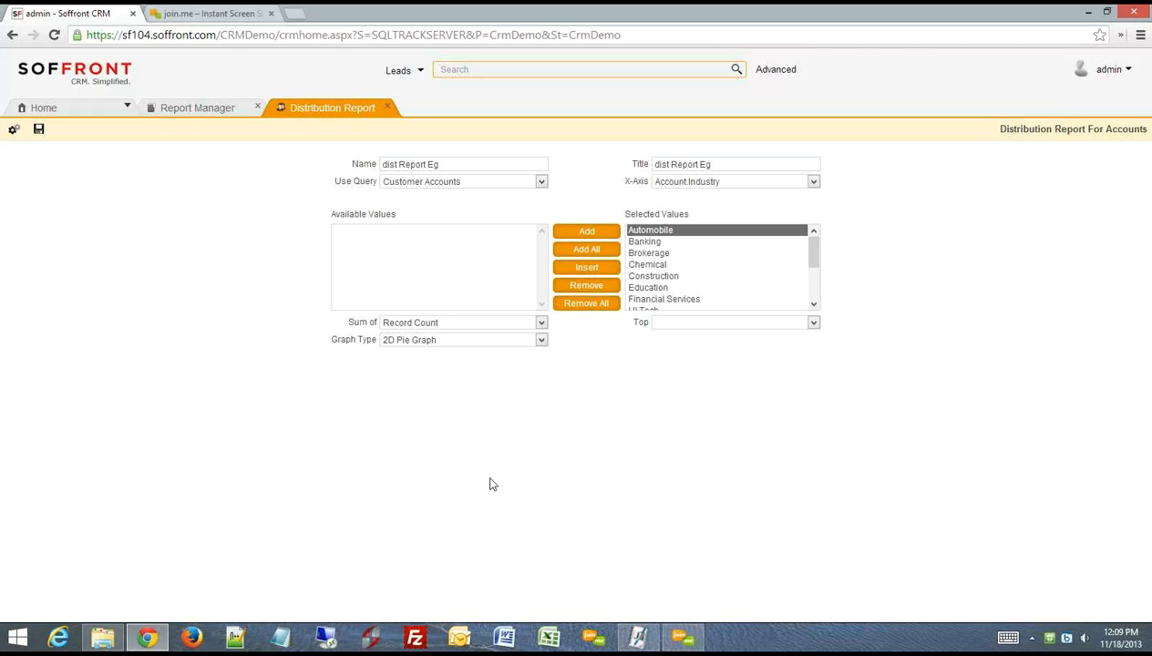
- Try Size as the distribution report's Sum of value, and set it back to Record Count
left_click(541, 323)
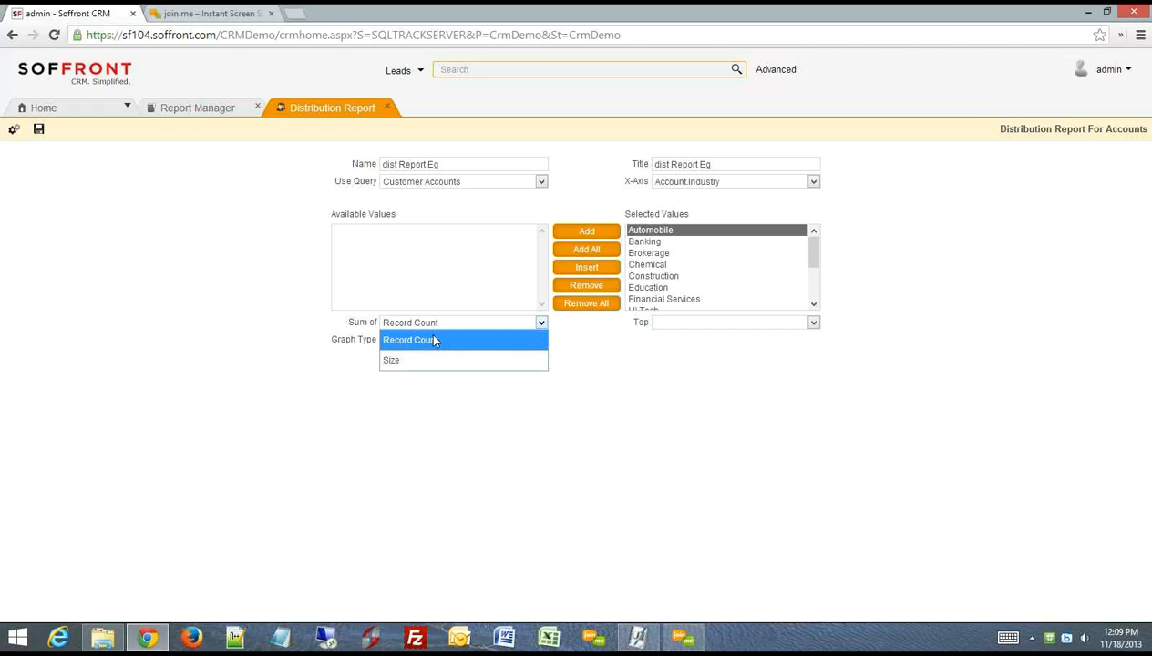
left_click(419, 360)
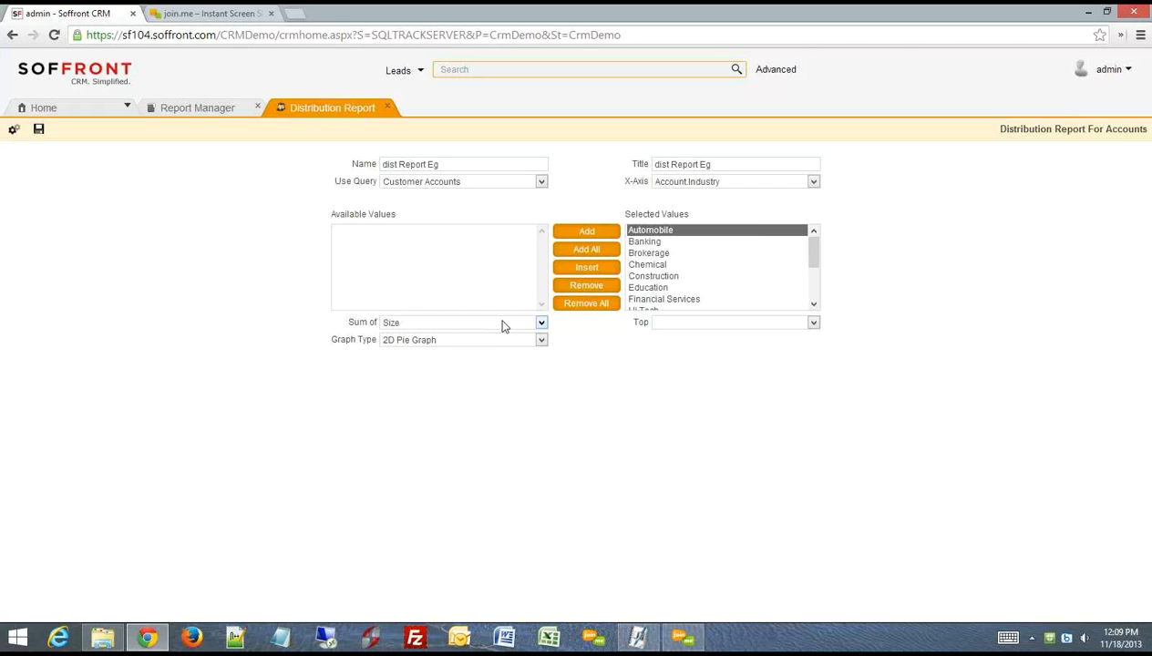
left_click(539, 325)
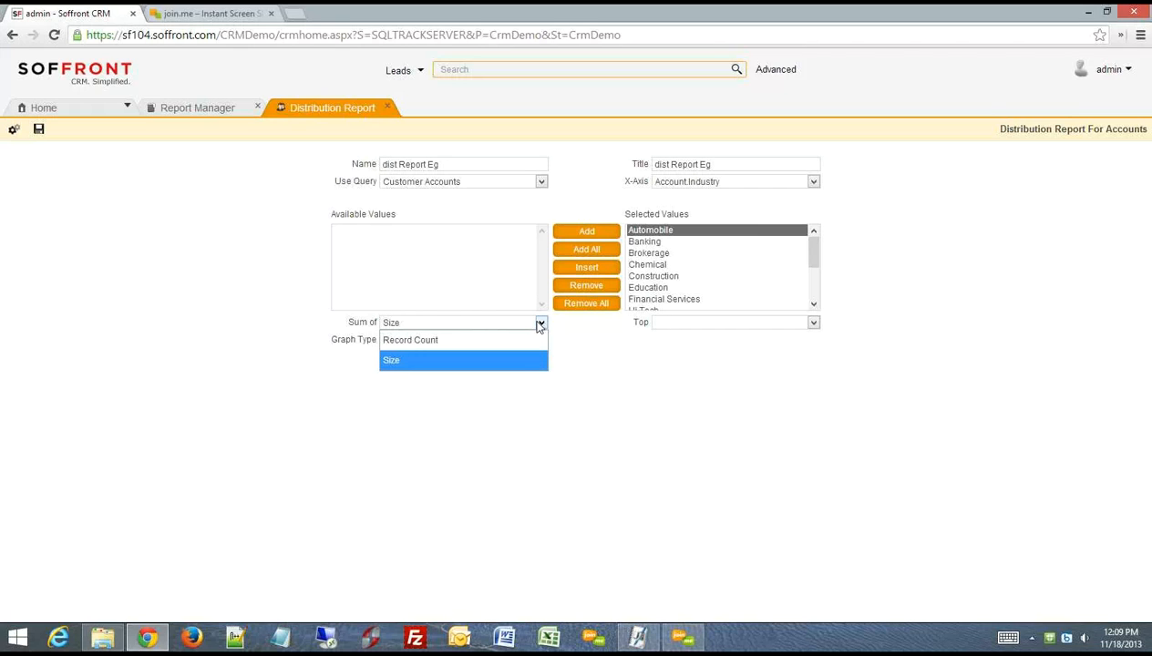
left_click(401, 341)
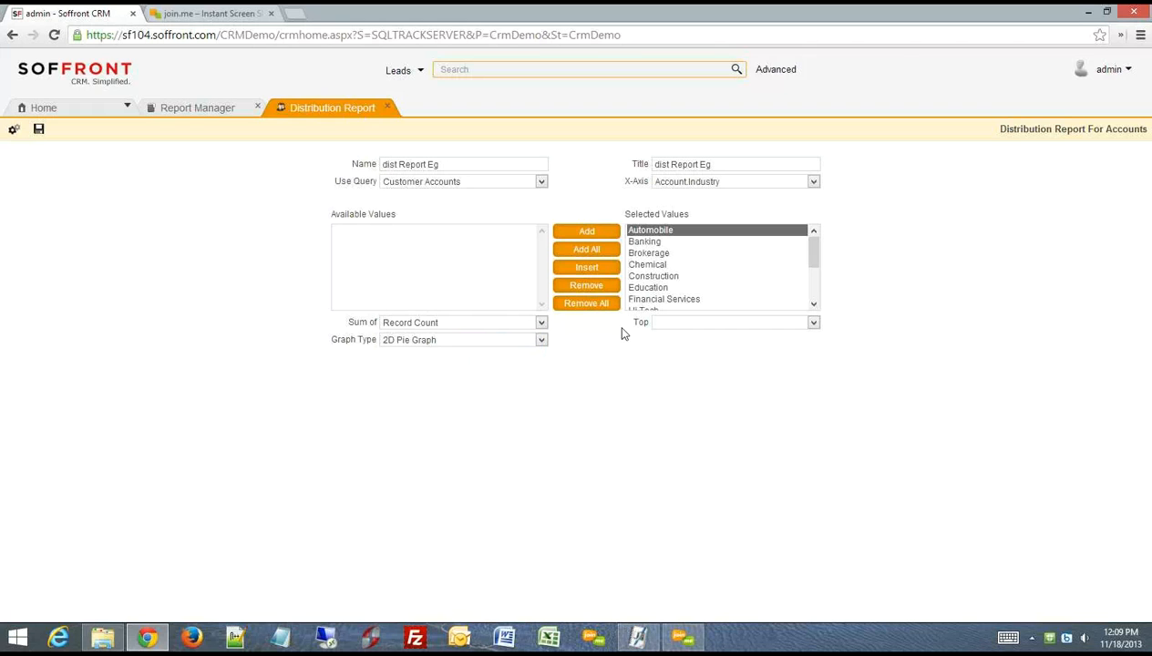
- Look at the Top options without choosing one, and save dist Report Eg with 2D Pie Graph as the graph type
left_click(812, 324)
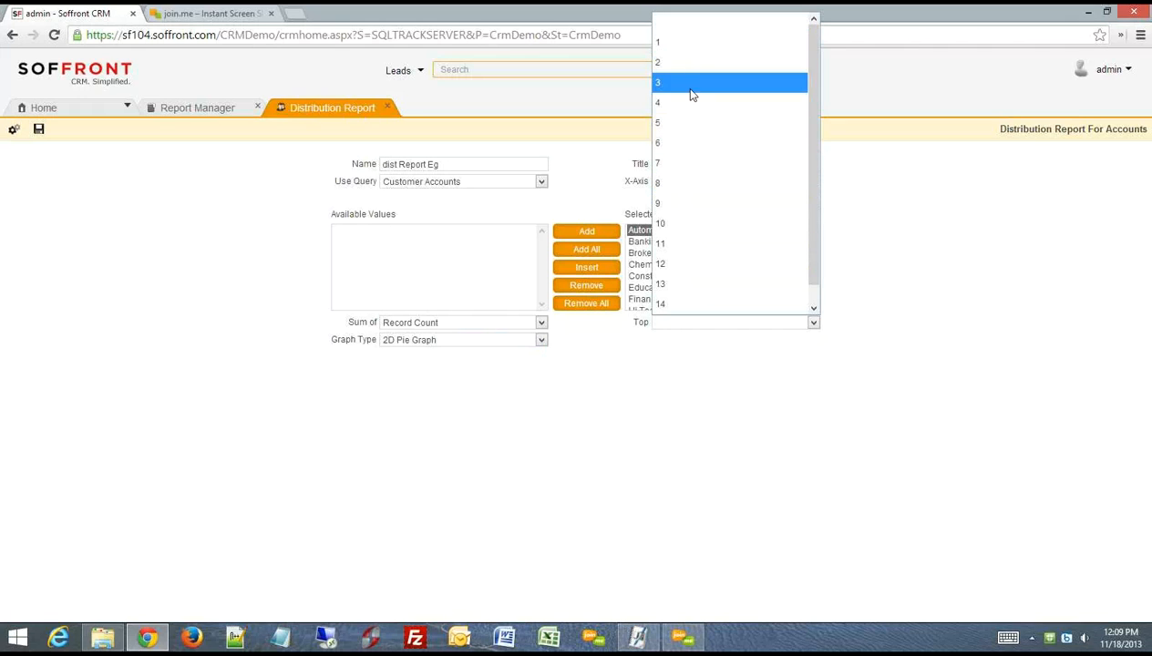
left_click(957, 308)
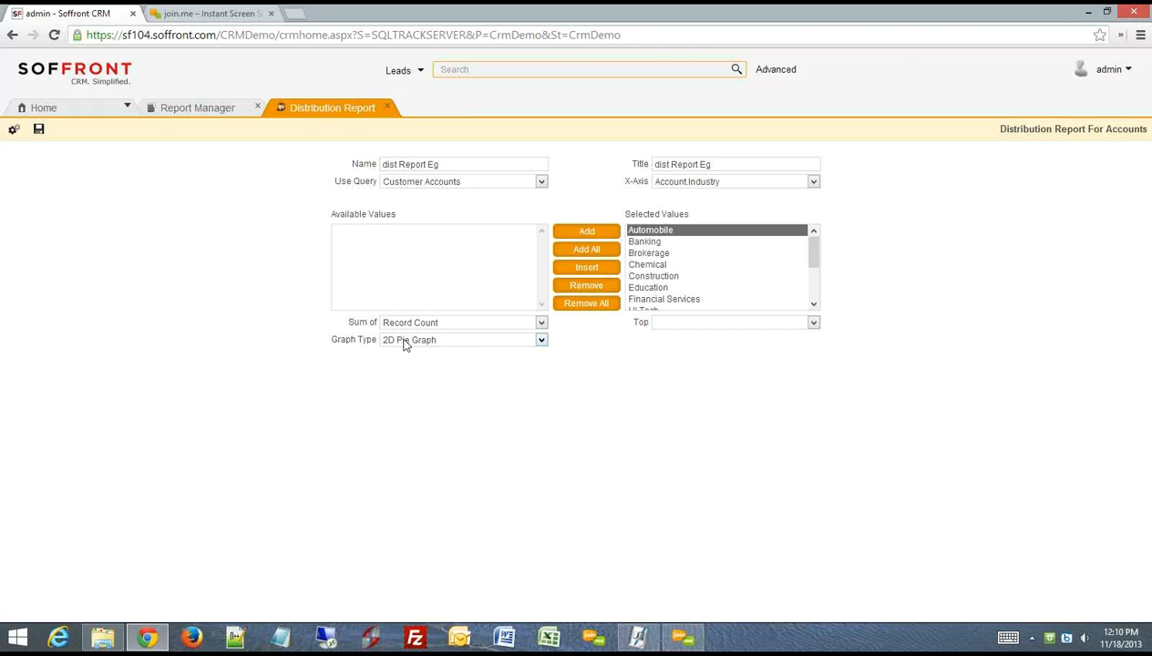
left_click(39, 131)
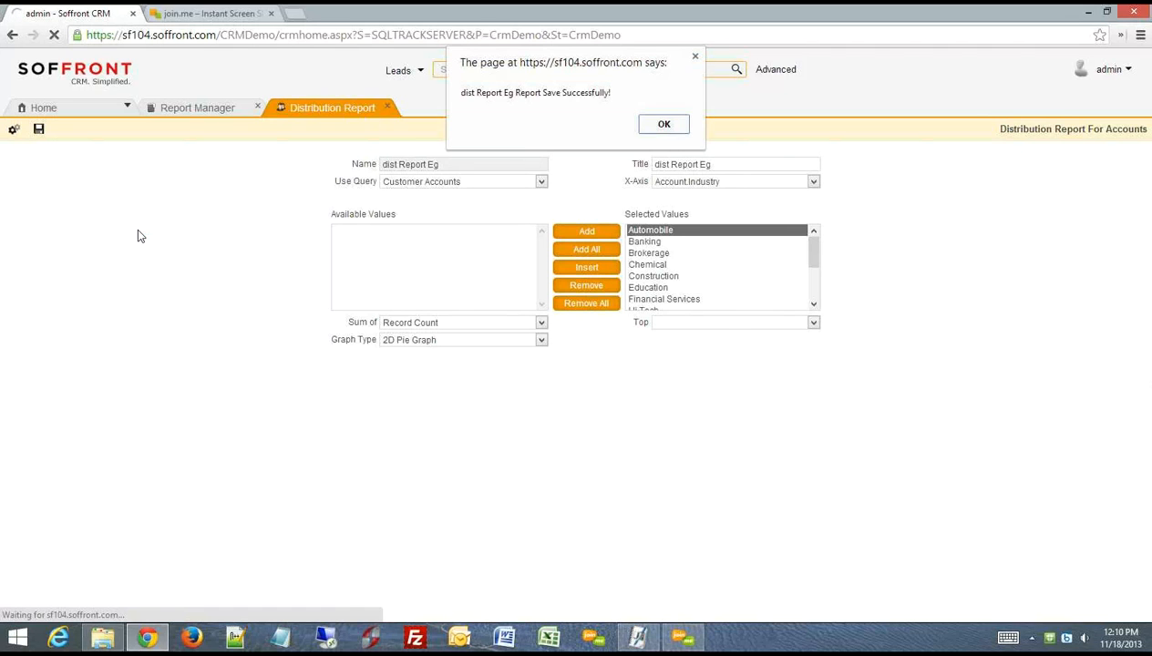
- Run dist Report Eg, look over its pie chart and the available graph types, and close the report and its definition
left_click(672, 121)
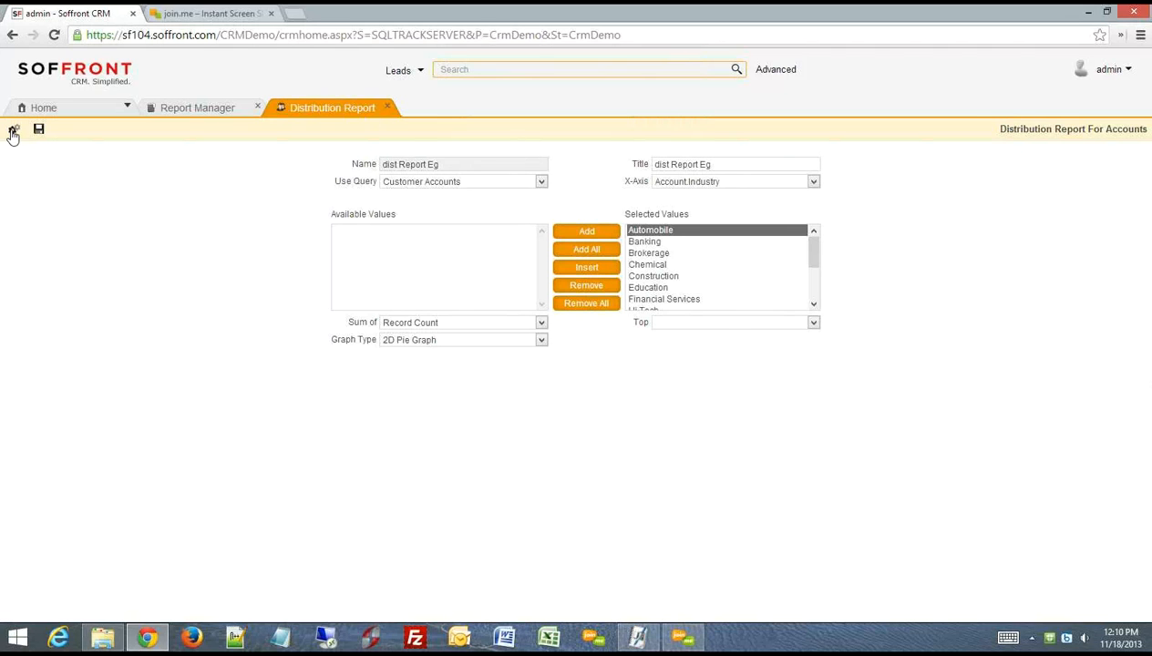
left_click(12, 131)
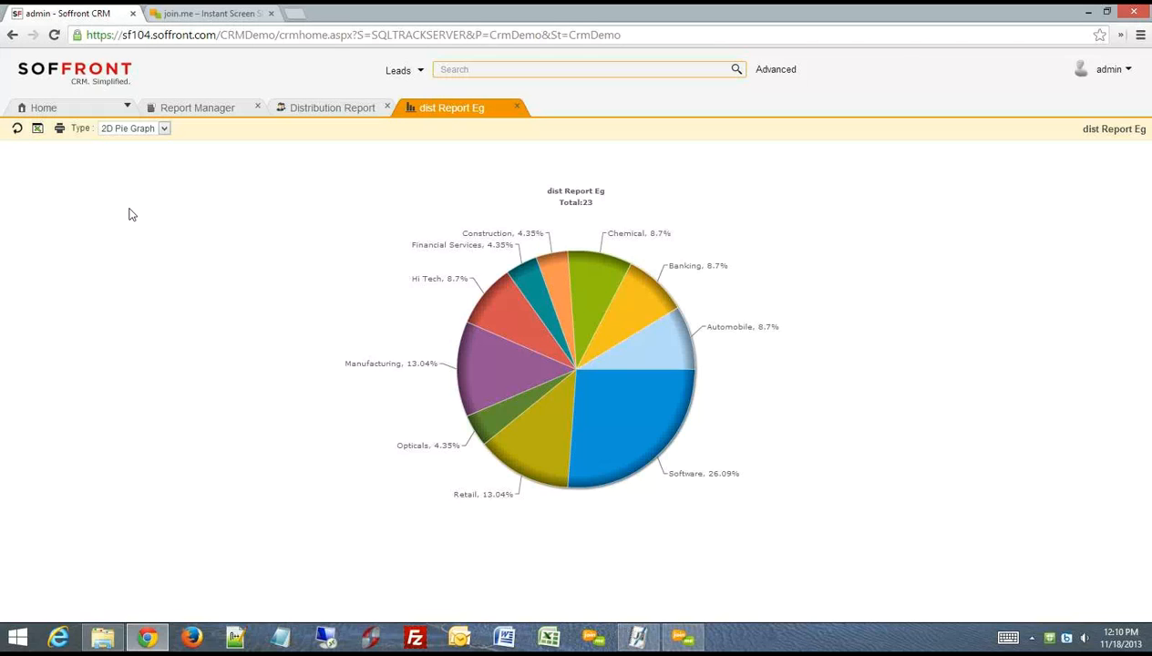
left_click(163, 128)
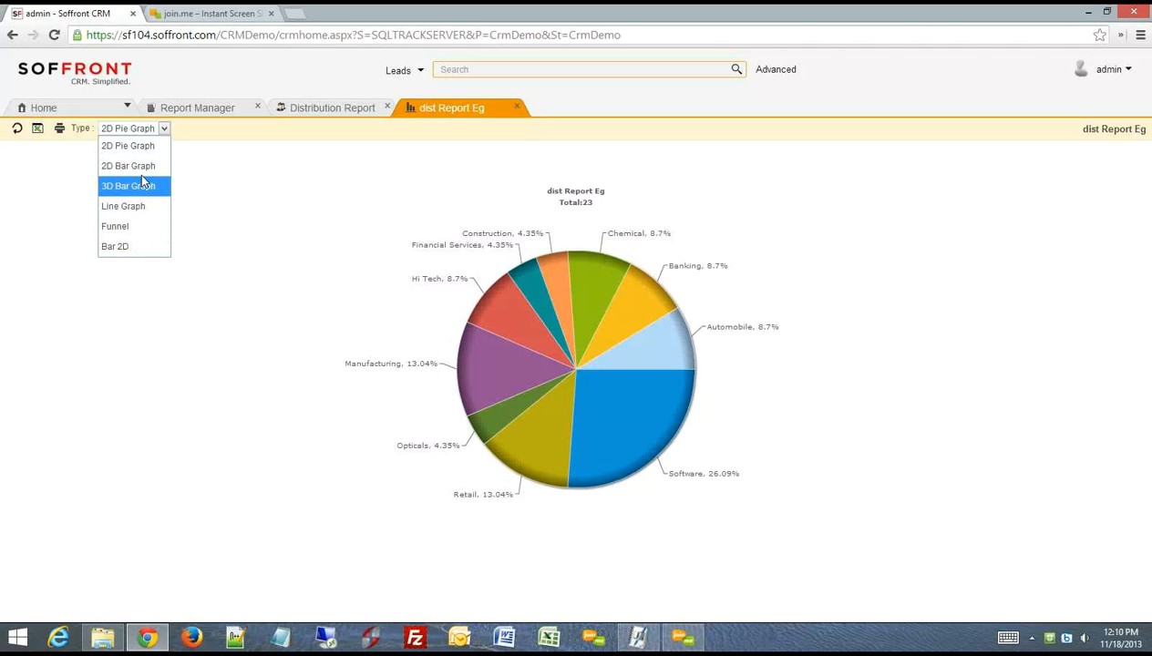
left_click(319, 194)
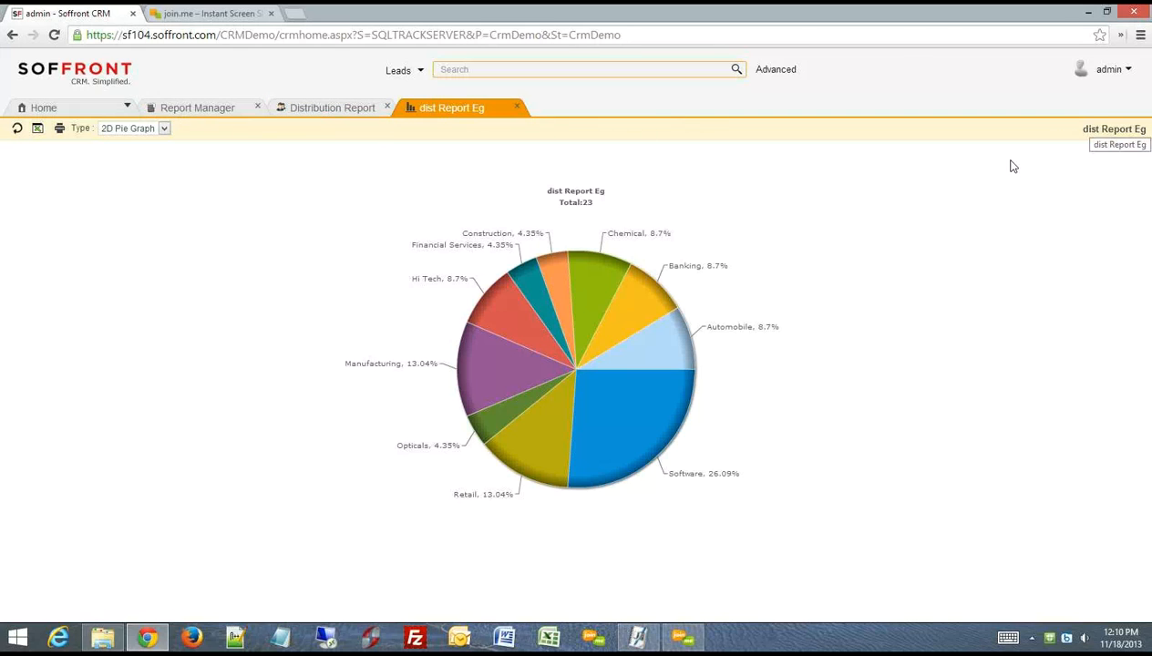
left_click(516, 108)
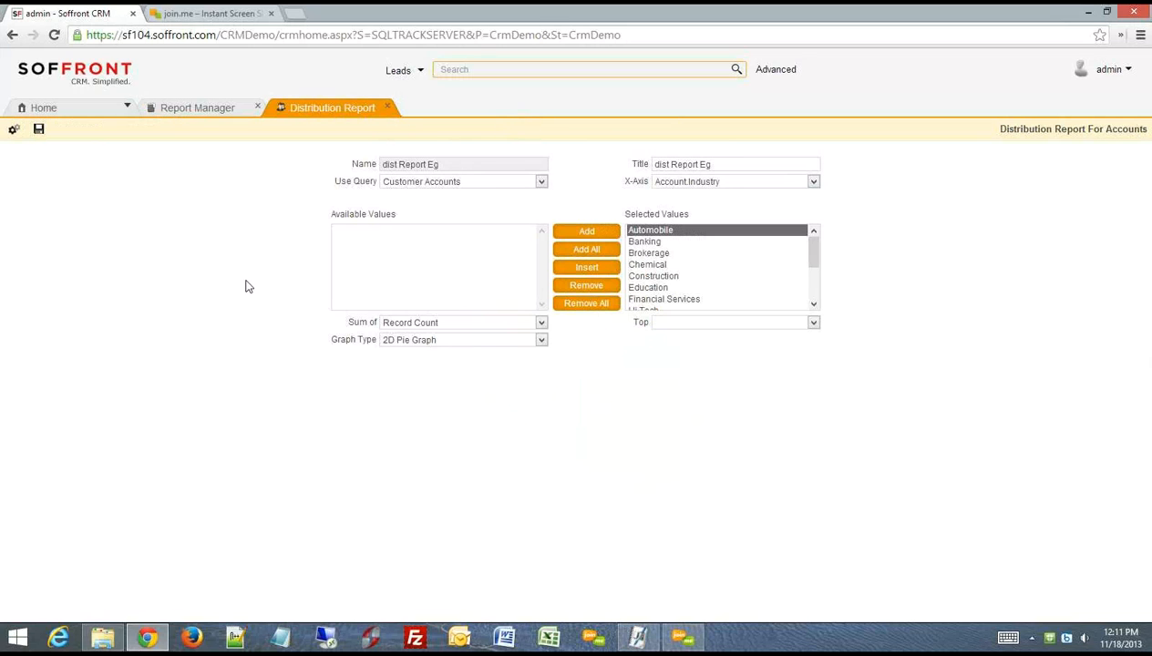
left_click(388, 107)
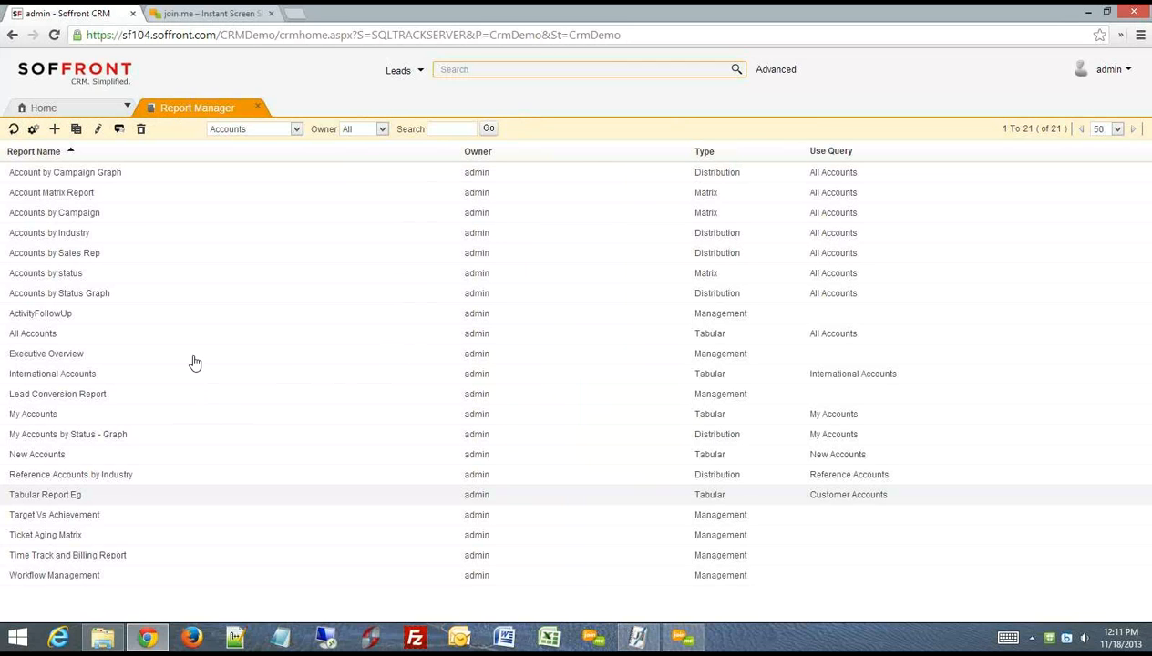
- Start a new Trend Report for Accounts and set it to trend on Status
left_click(53, 129)
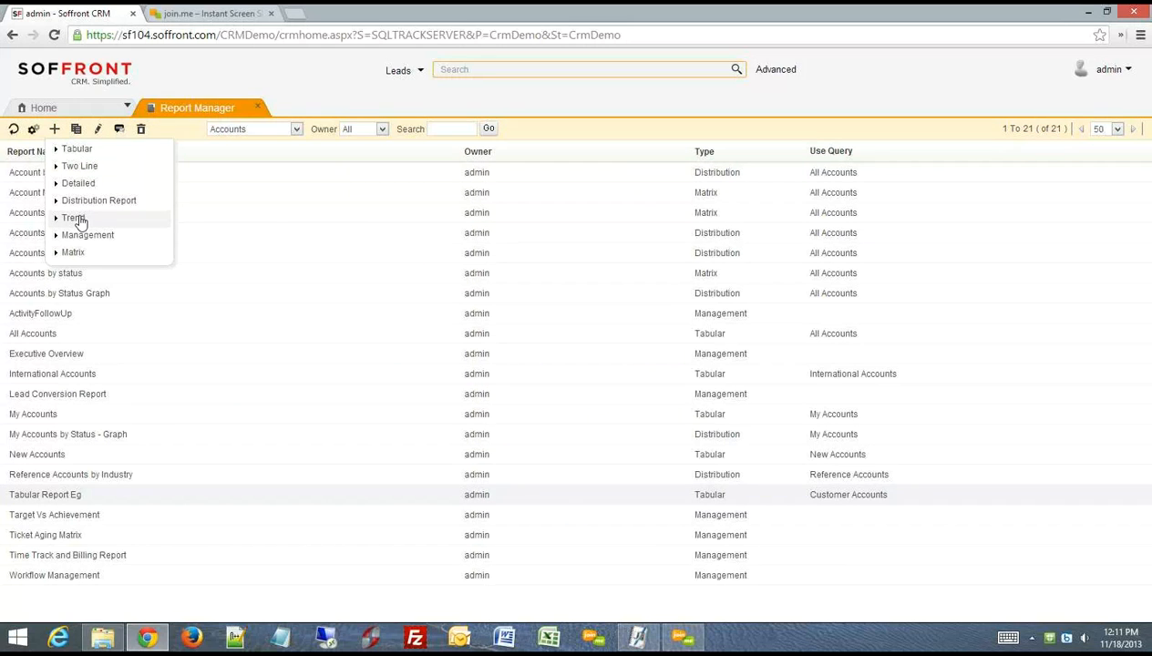
left_click(77, 219)
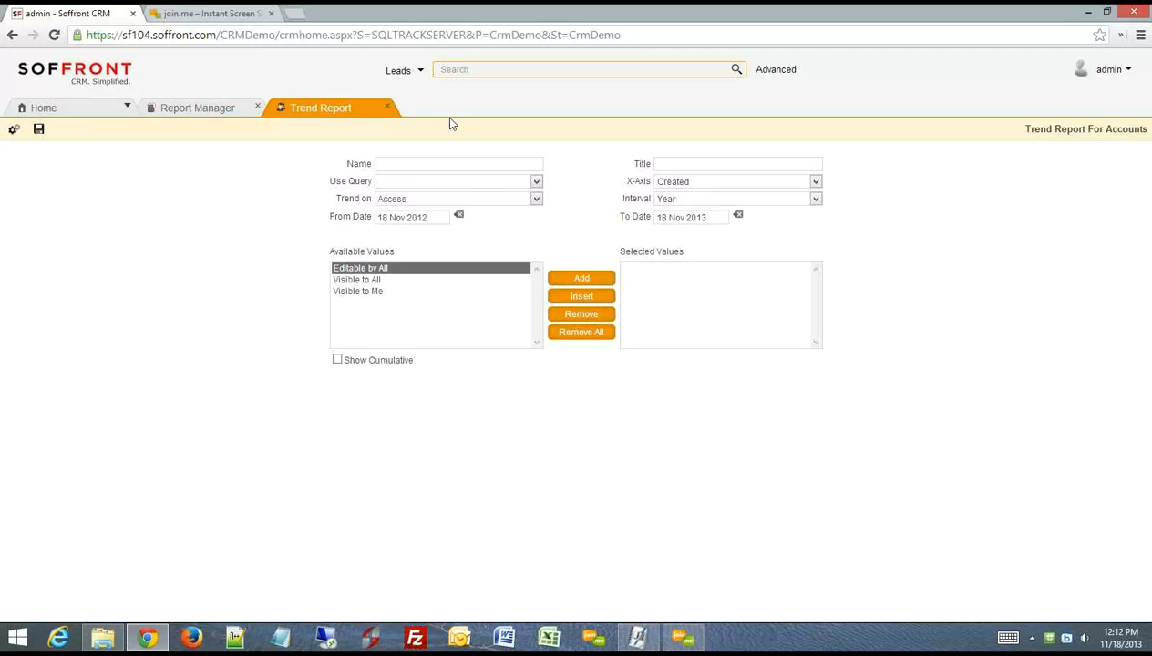
left_click(535, 198)
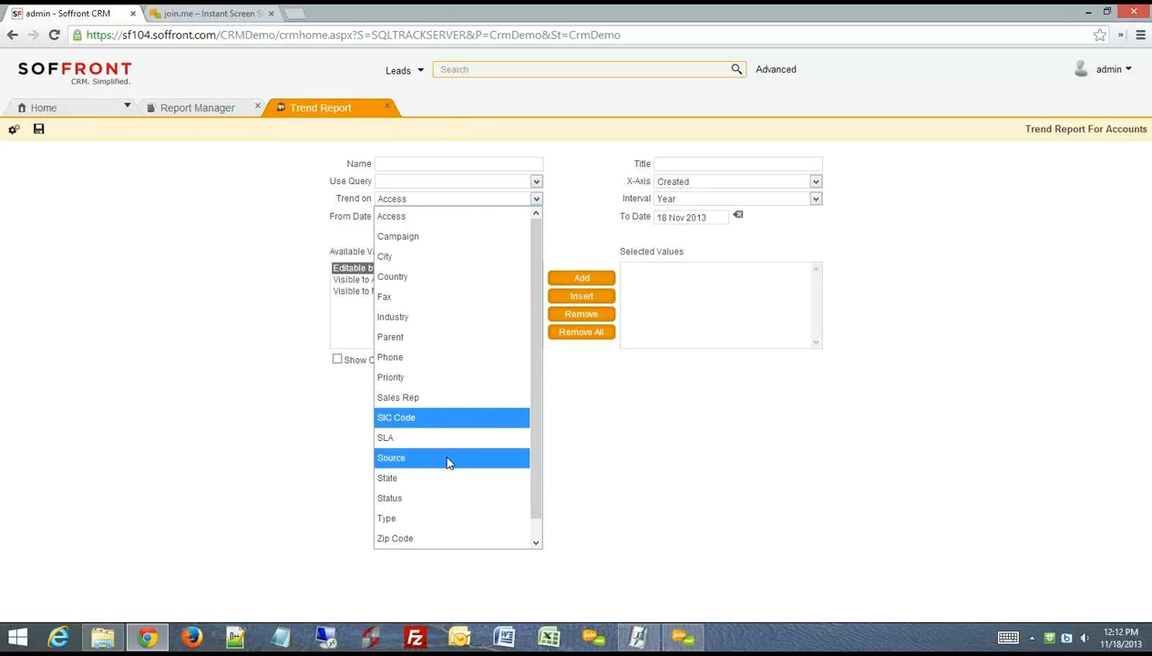
left_click(445, 498)
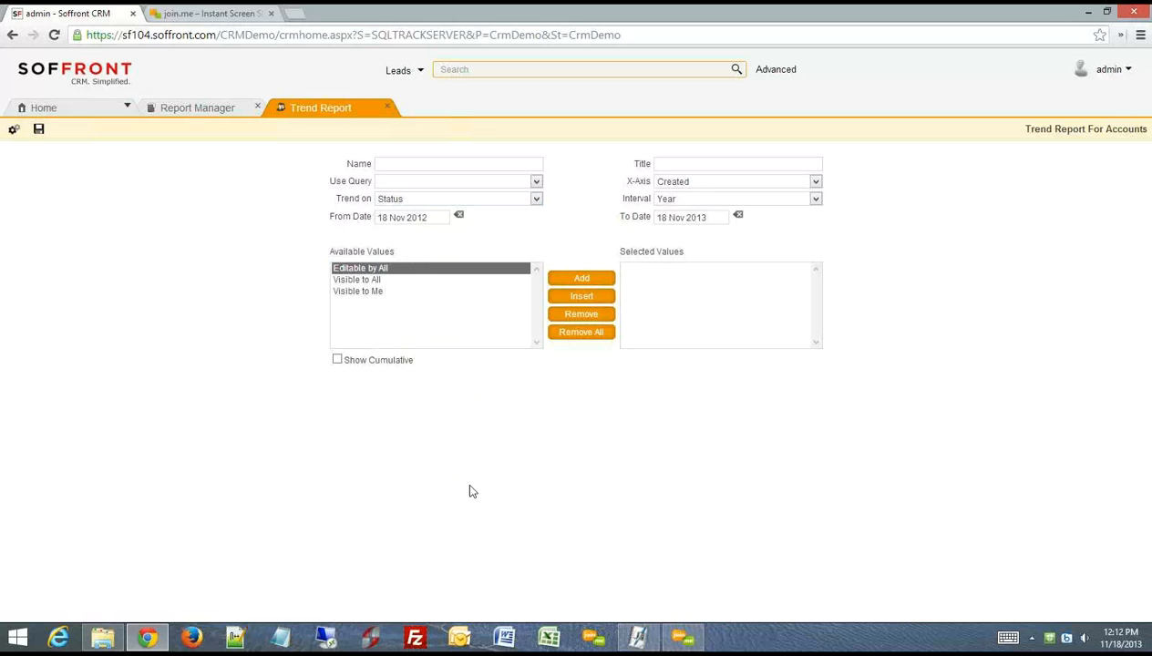
- Add Customer, Ex-Customer and Partner to the trend report's selected values, and remove Ex-Customer again
left_click(574, 279)
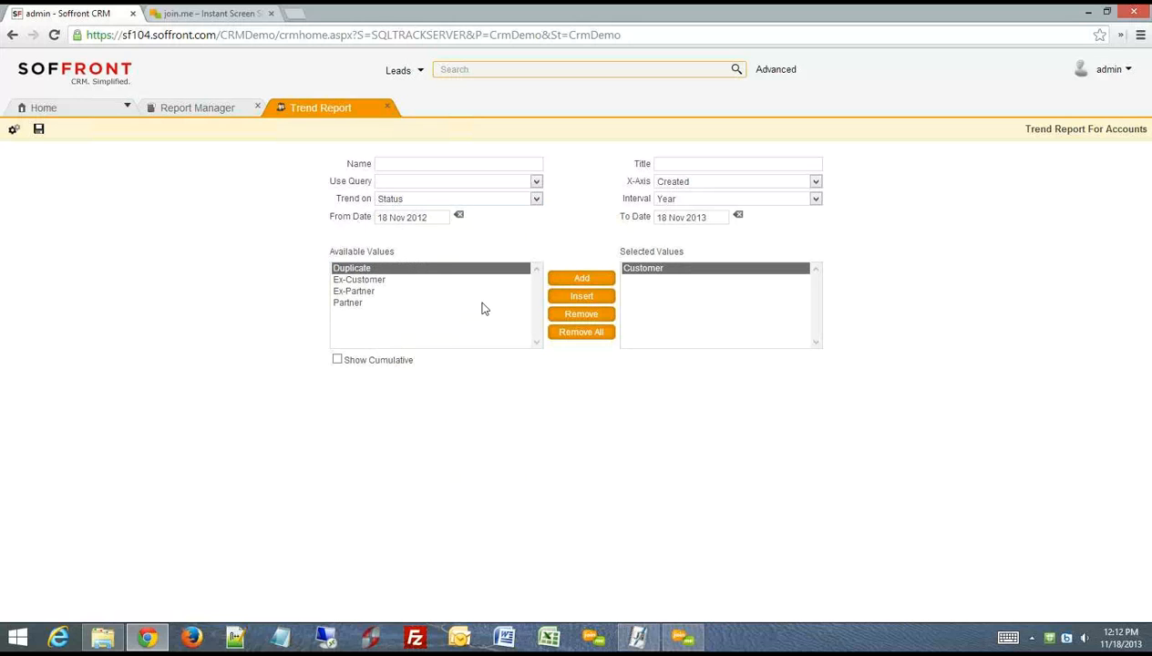
left_click(383, 282)
left_click(563, 279)
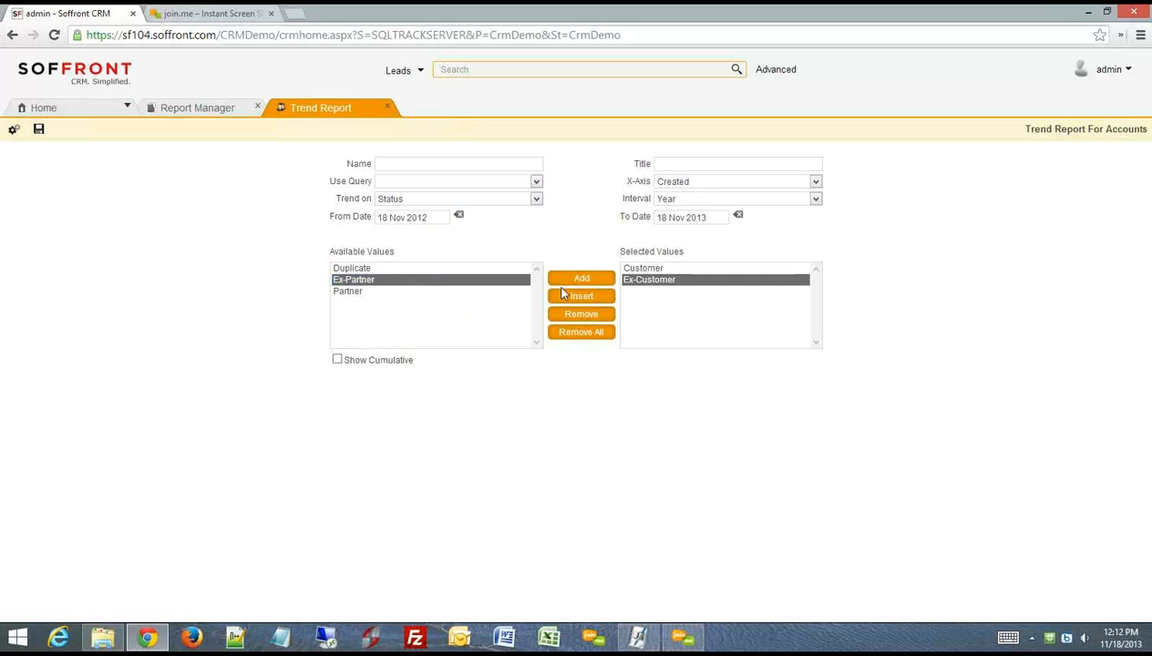
left_click(363, 291)
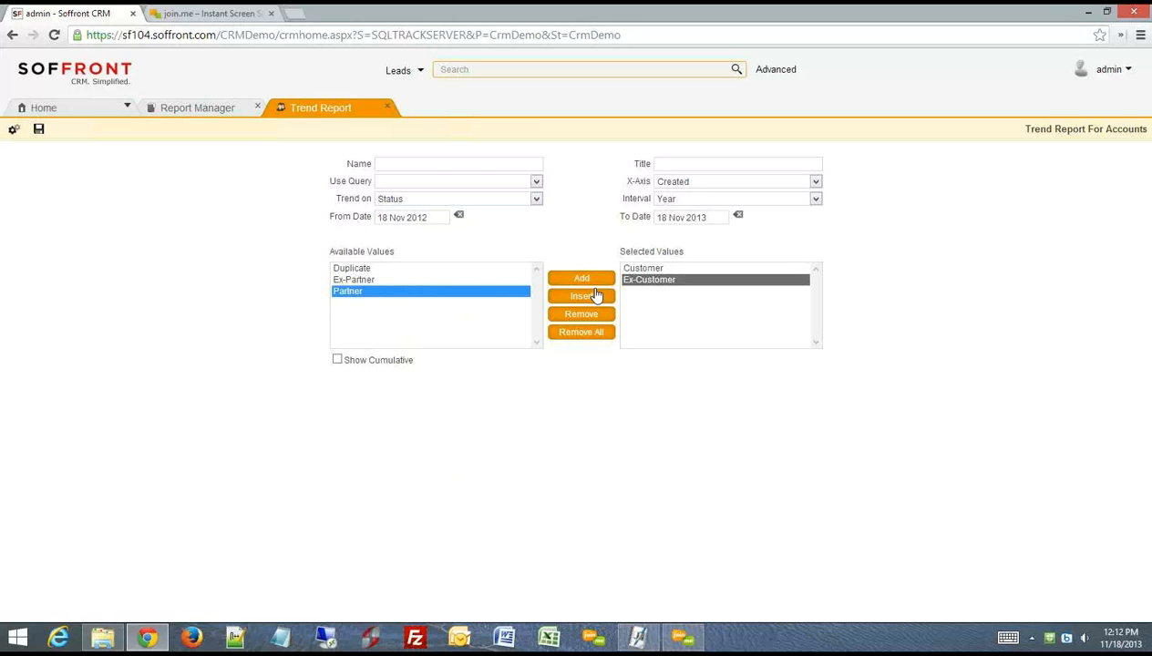
left_click(595, 281)
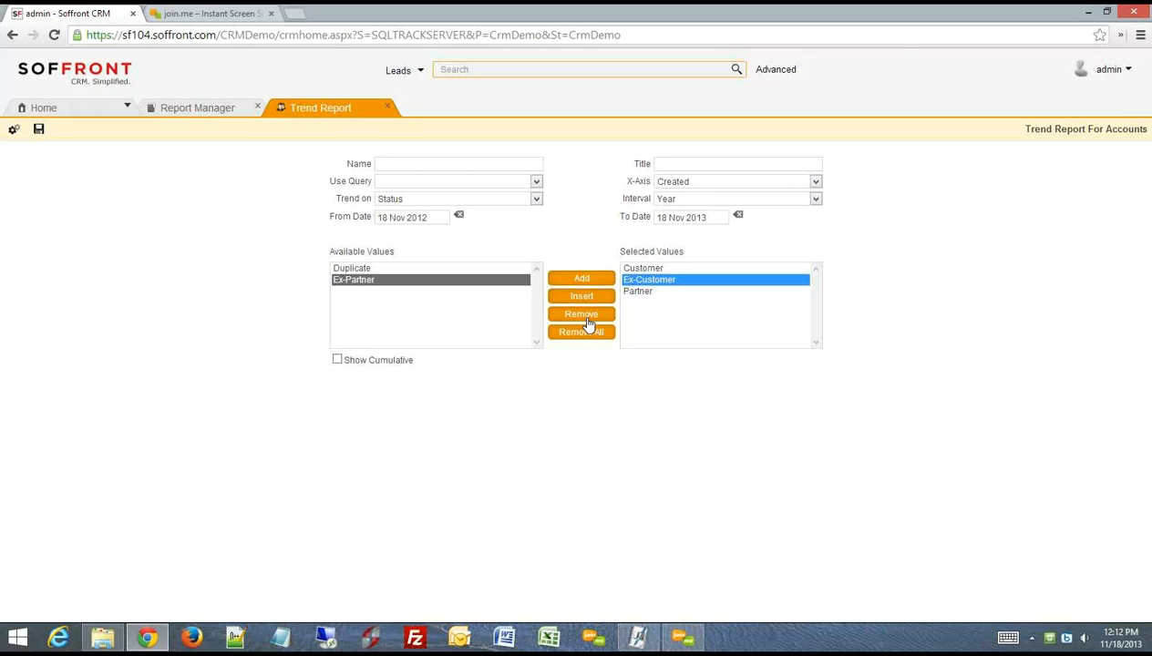
left_click(588, 314)
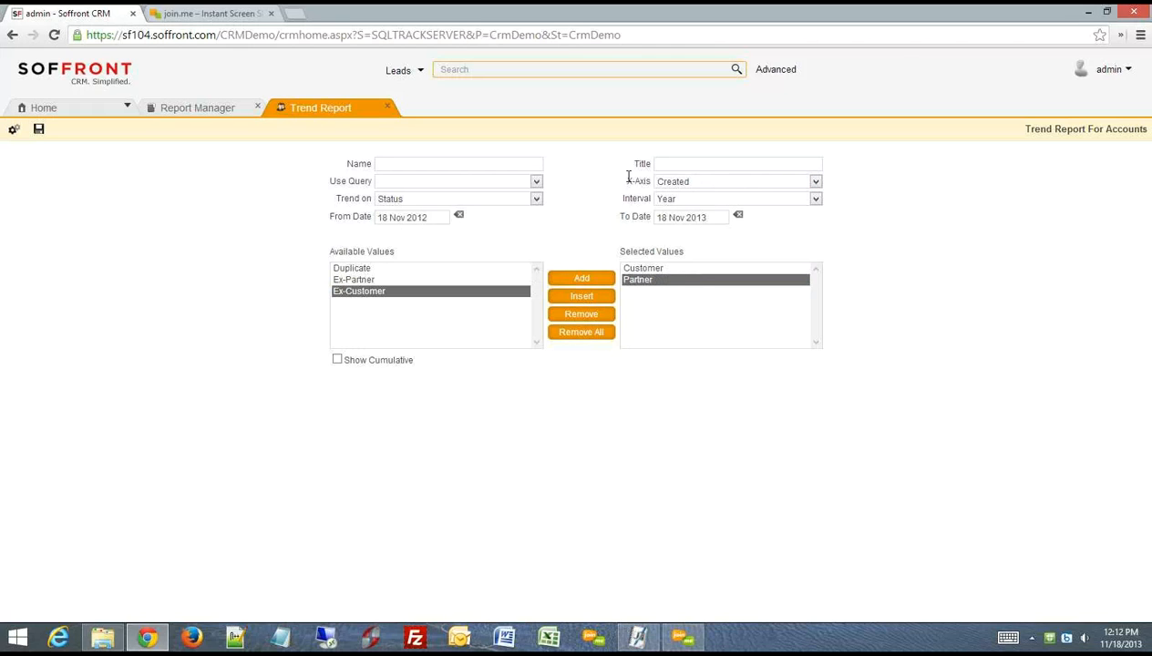
- Set the trend report's X-Axis to Customer Since and save the report under the name "trend eg"
left_click(733, 183)
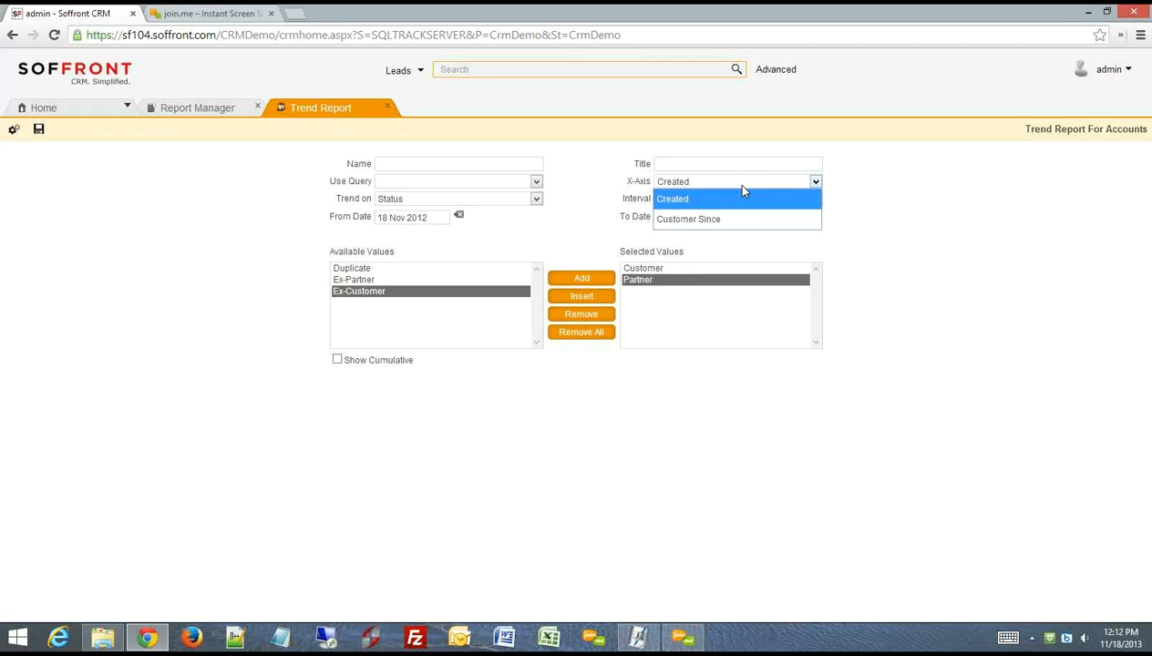
left_click(707, 220)
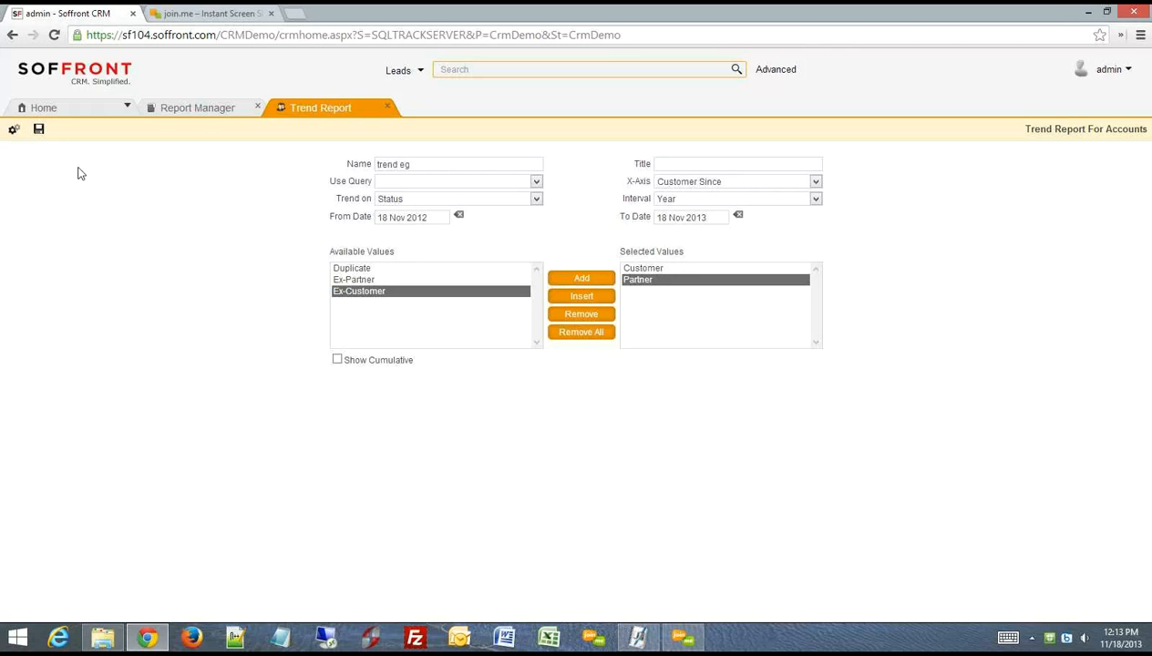
left_click(40, 132)
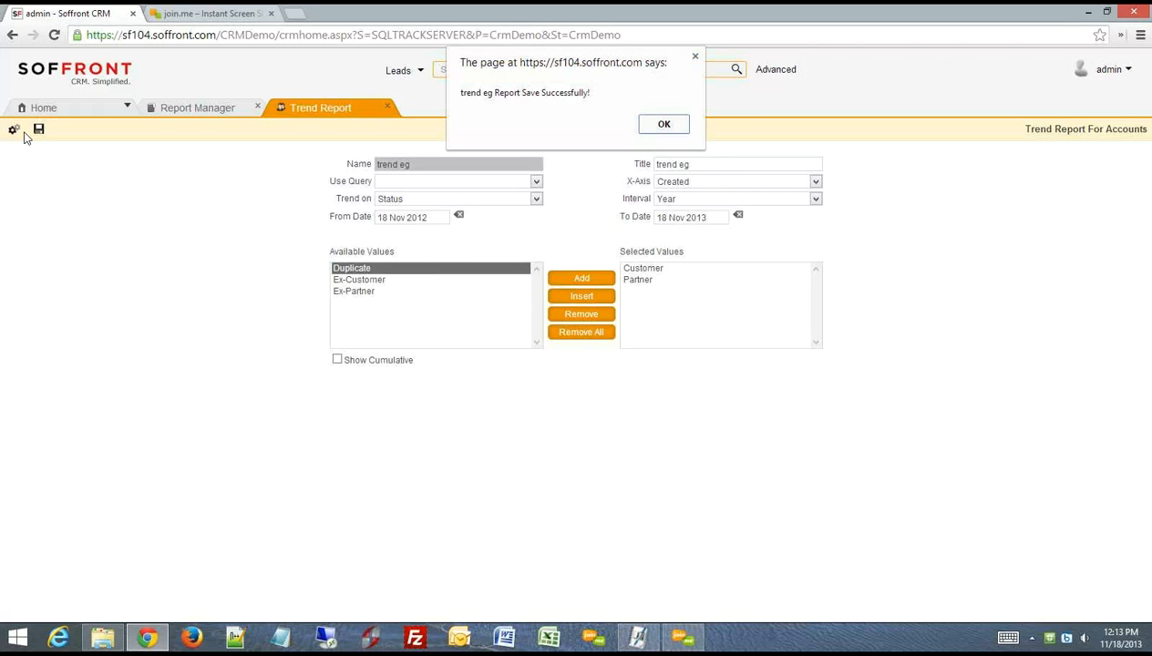
left_click(667, 127)
- Run the trend eg report, examine its stacked graph by year, and close the result
left_click(14, 130)
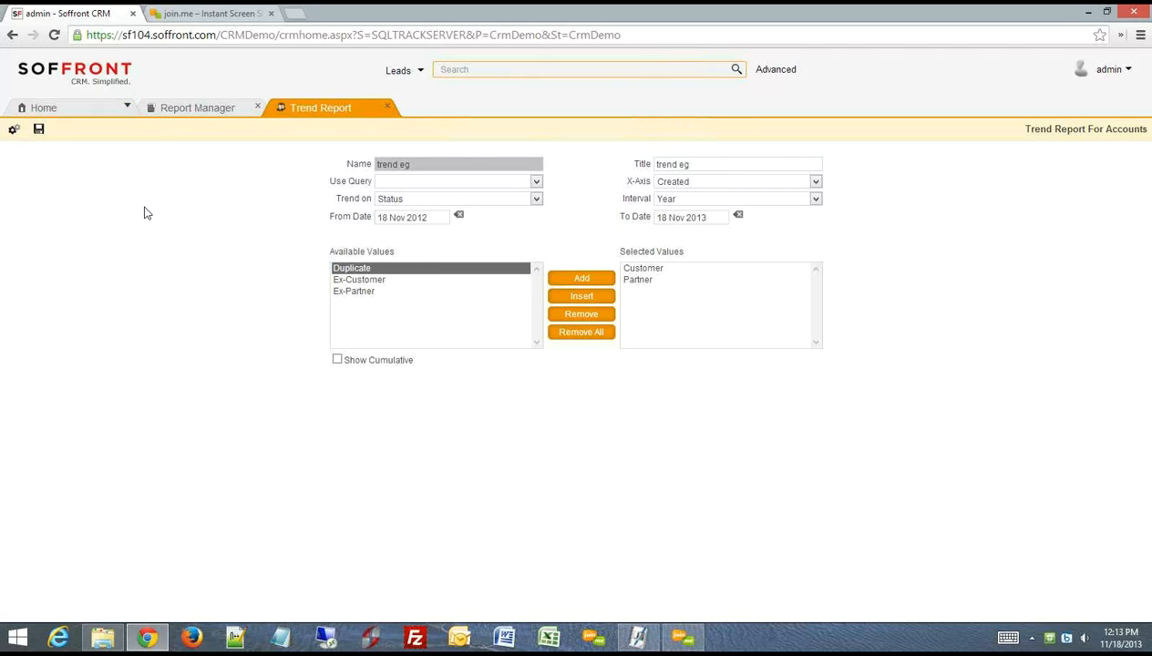
mouse_move(683, 353)
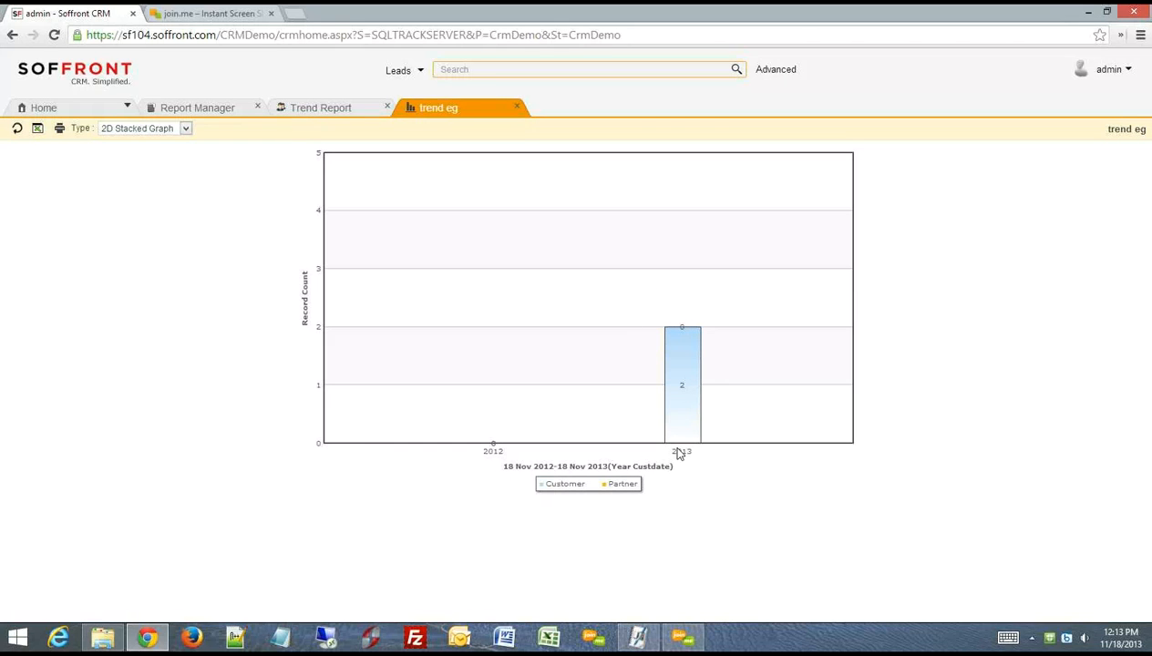
mouse_move(694, 439)
left_click(517, 107)
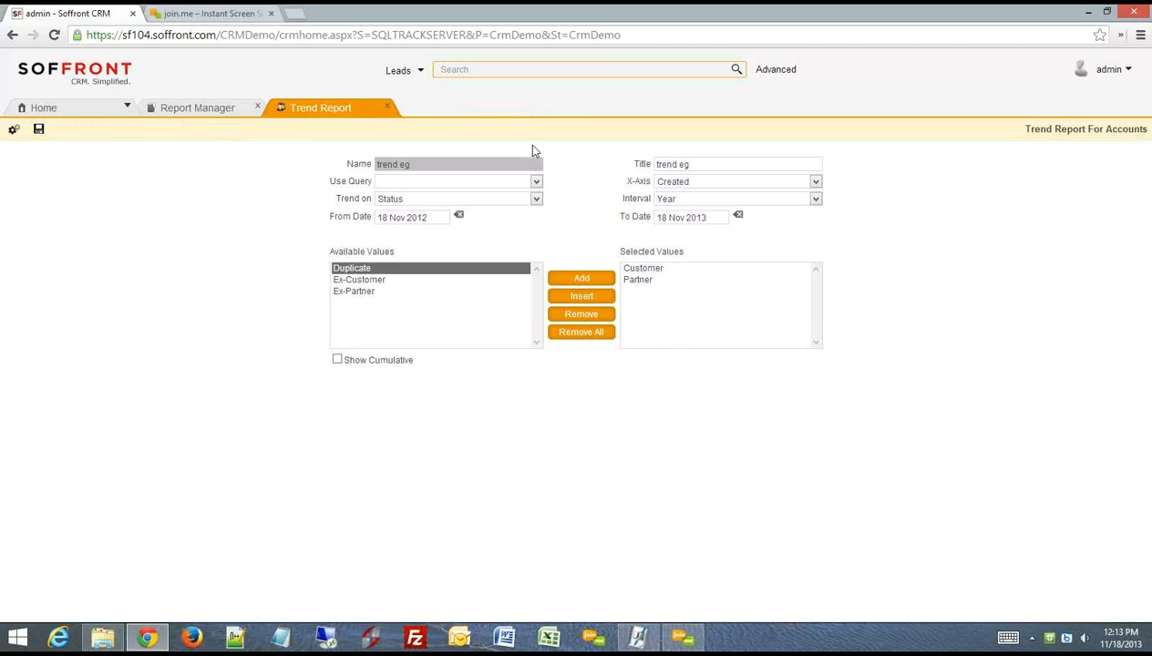
- Set the trend report's From Date to 18 Nov 2010 and save the report
left_click(460, 216)
left_click(435, 217)
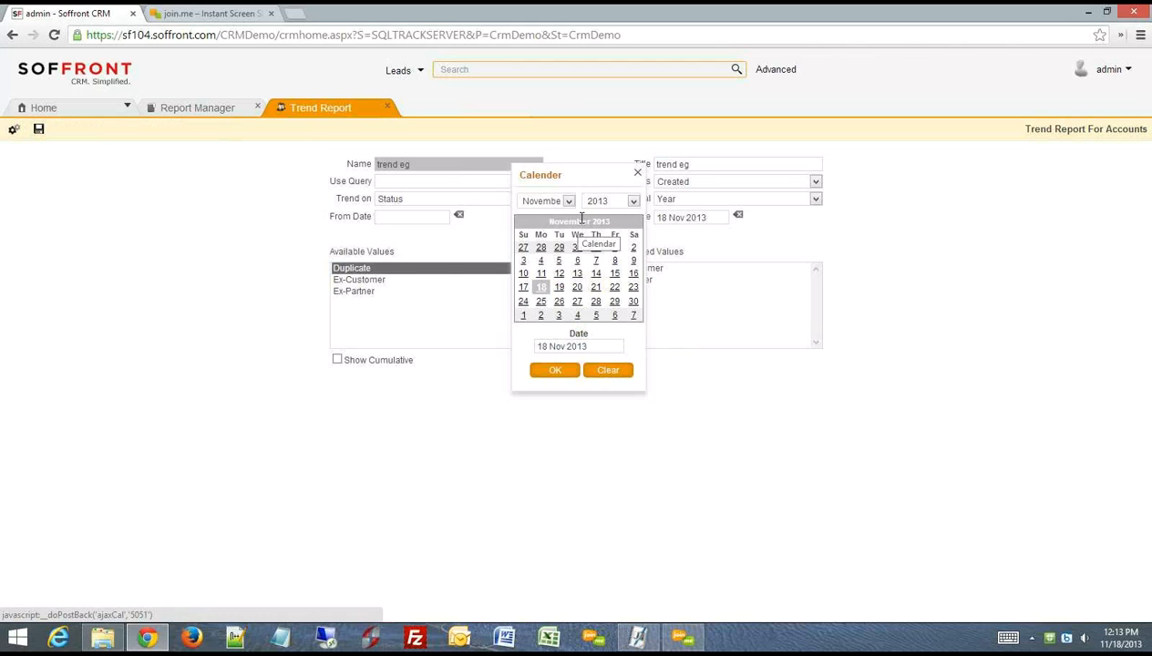
left_click(633, 201)
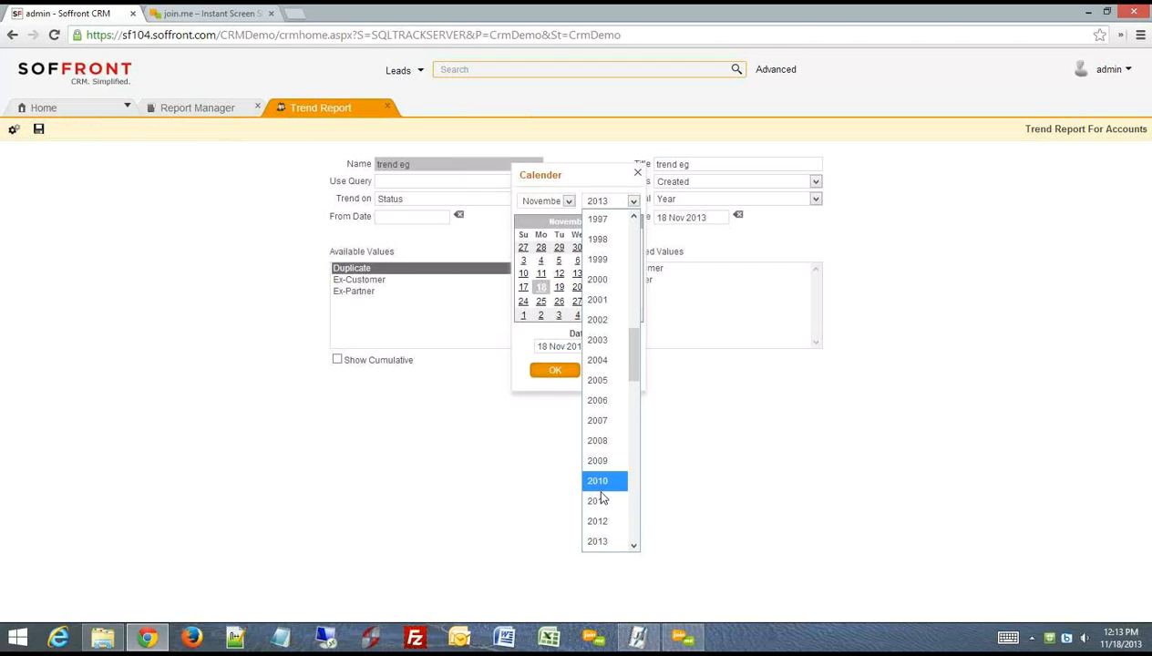
left_click(600, 489)
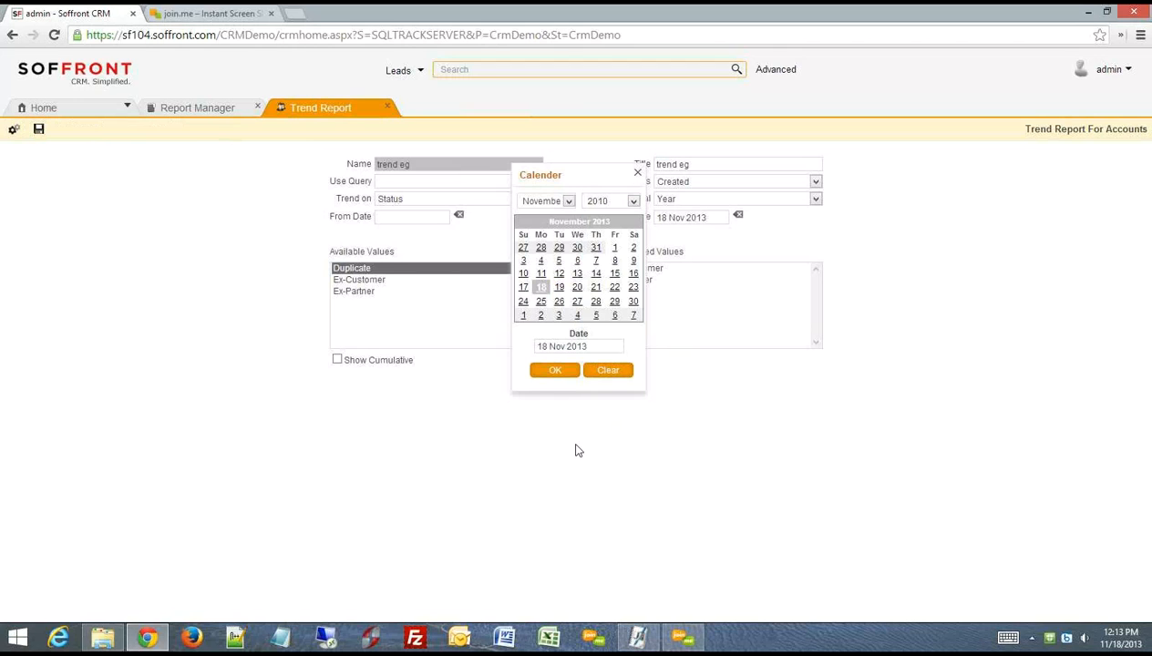
left_click(557, 374)
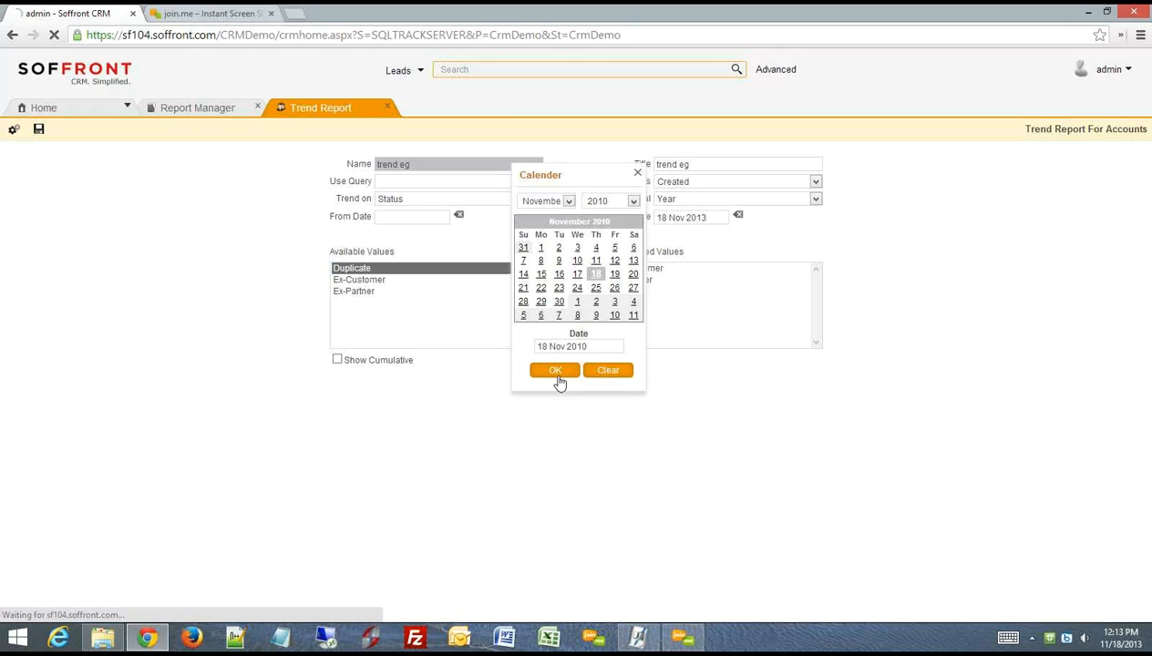
left_click(15, 129)
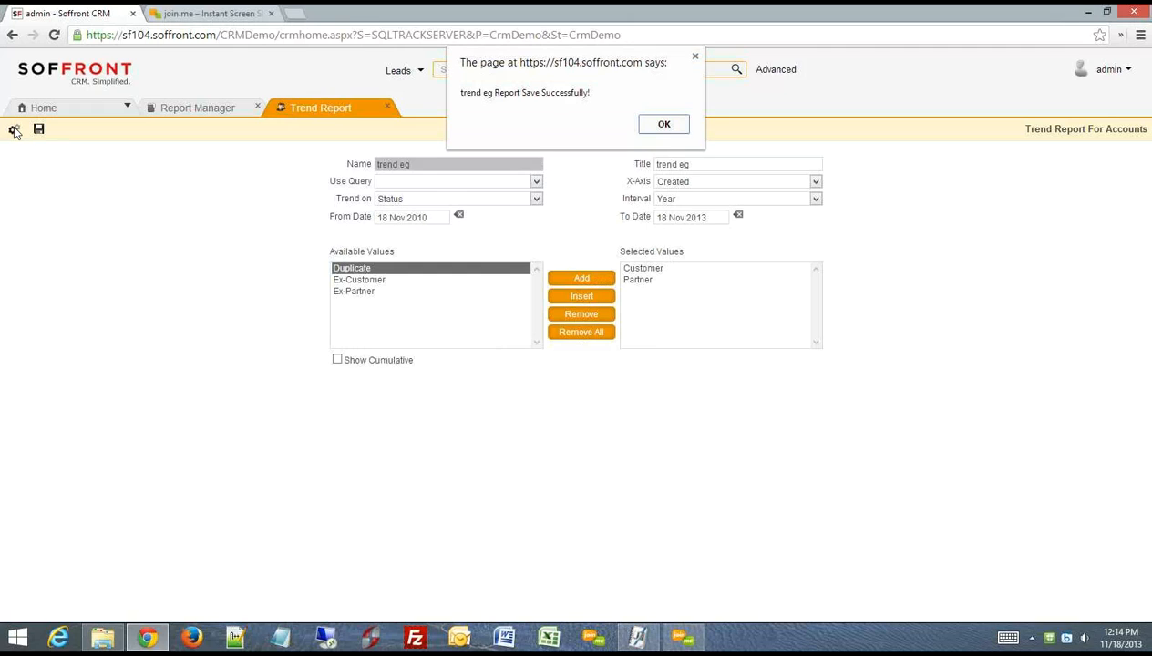
left_click(678, 131)
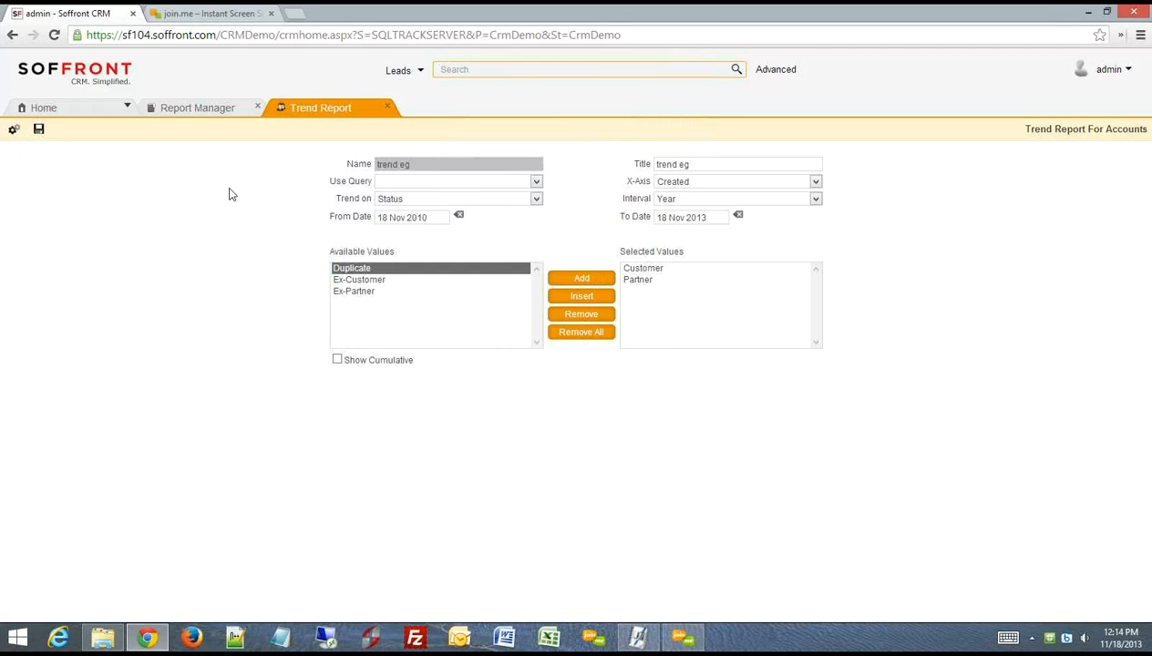
- Run trend eg, examine the yearly Customer and Partner counts, view them as a Line Graph, and close the report and its definition
left_click(13, 130)
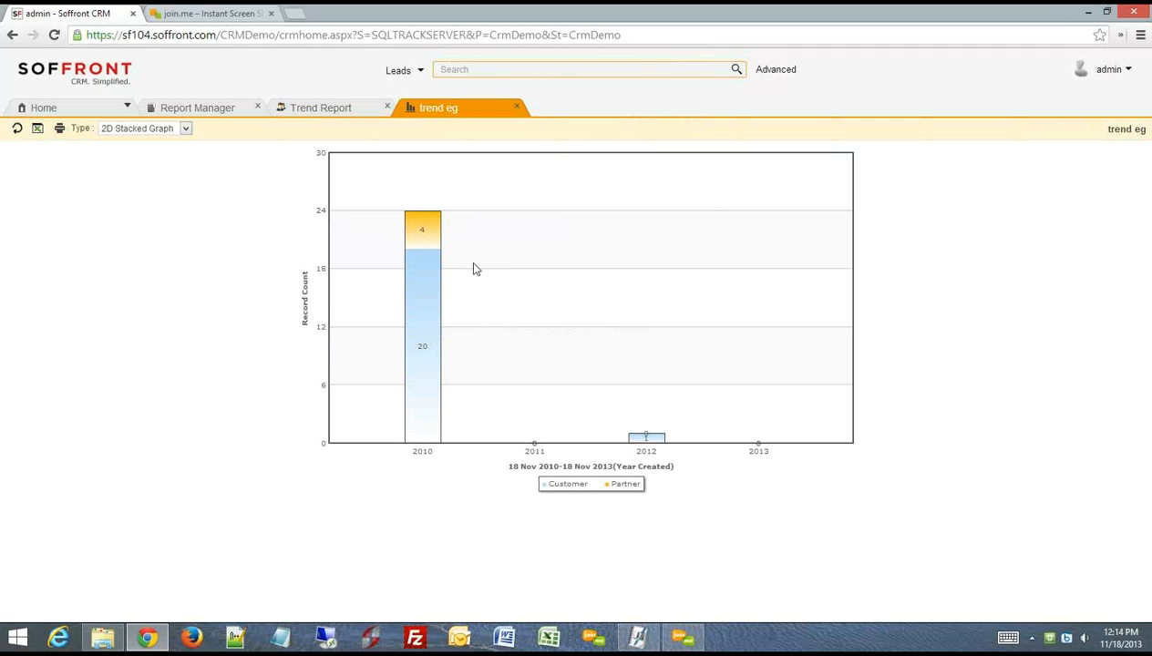
mouse_move(655, 442)
mouse_move(418, 436)
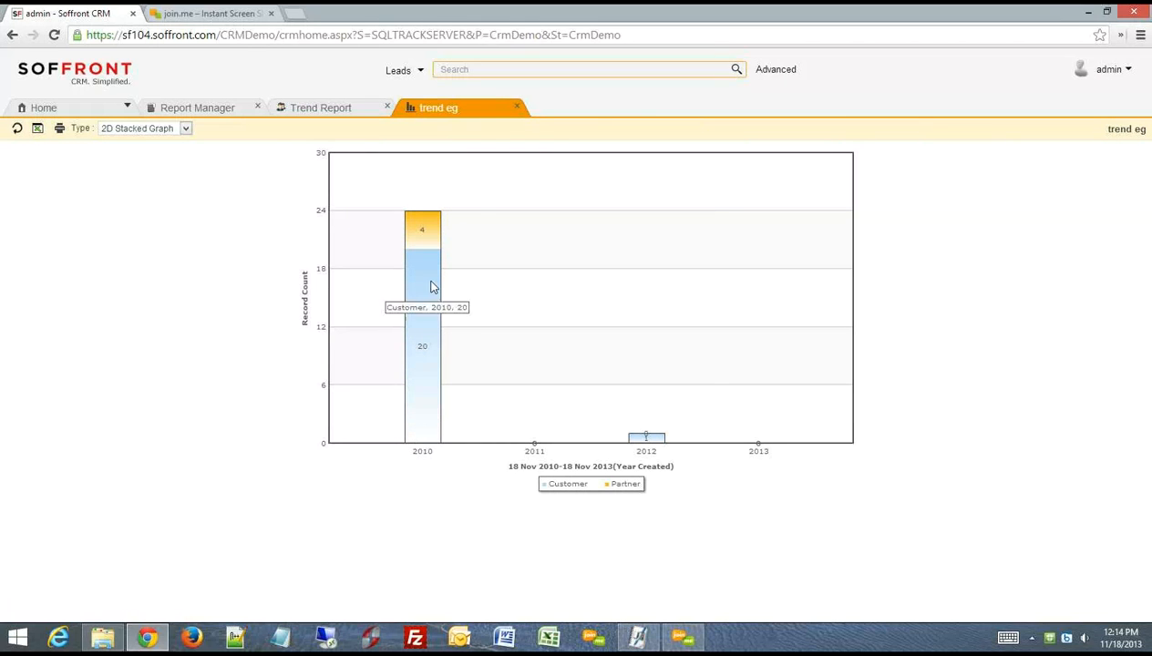
mouse_move(427, 228)
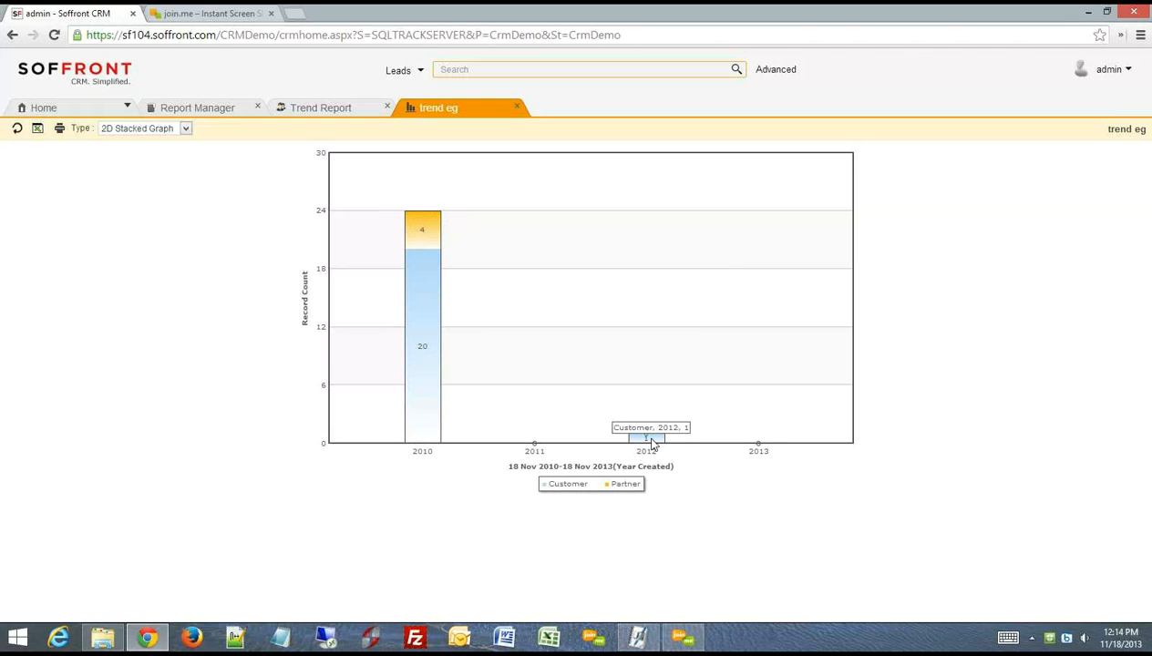
left_click(138, 128)
left_click(124, 148)
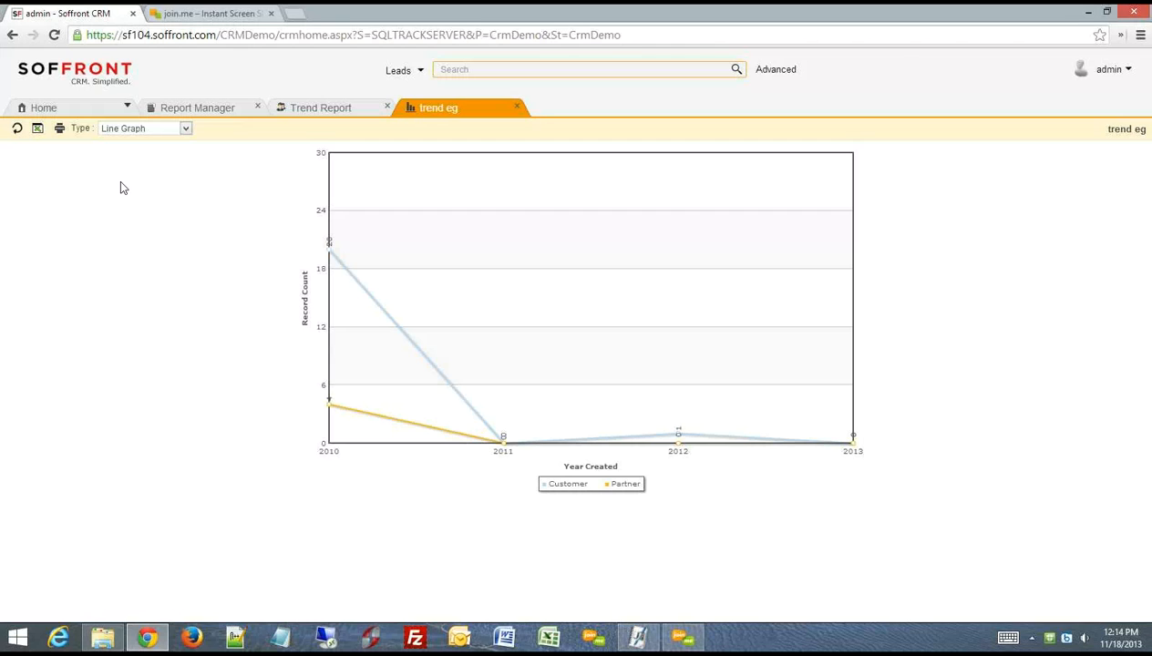
left_click(516, 110)
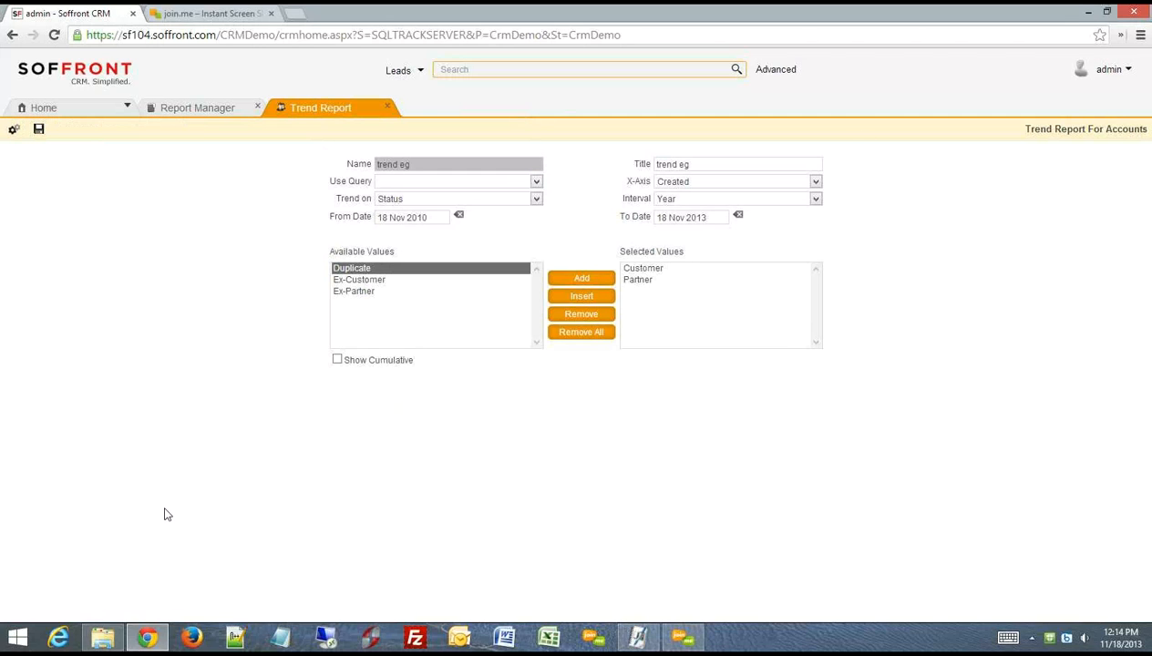
left_click(387, 108)
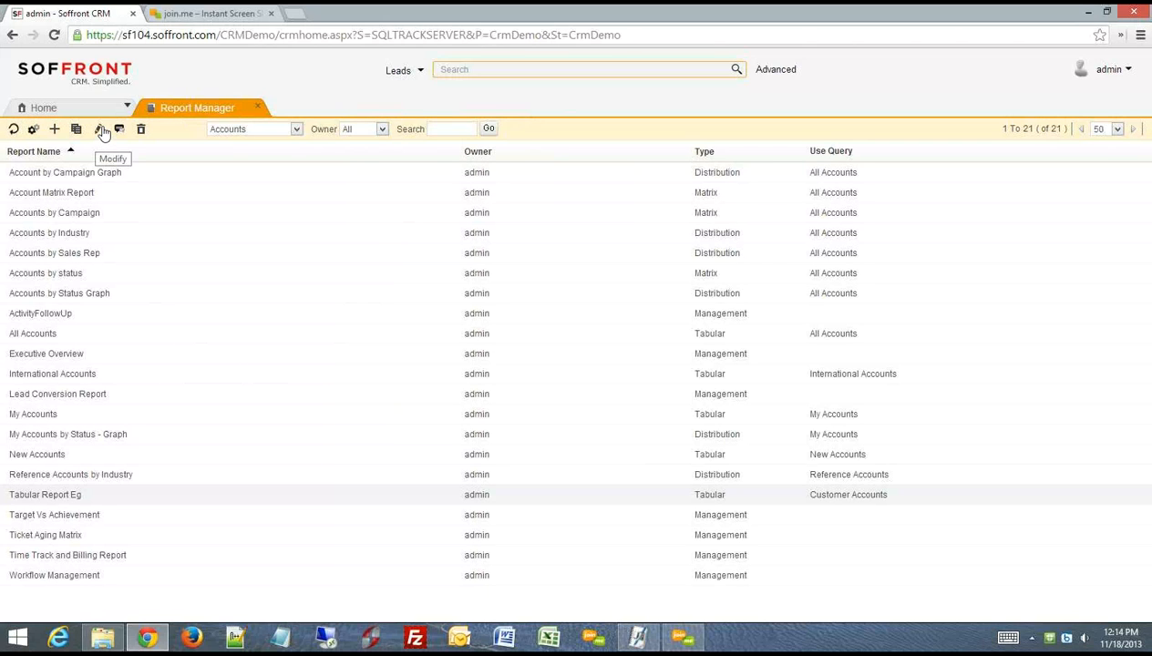
- Open a blank Matrix report form for Accounts, and run the existing Accounts by status report from the Report Manager
left_click(55, 131)
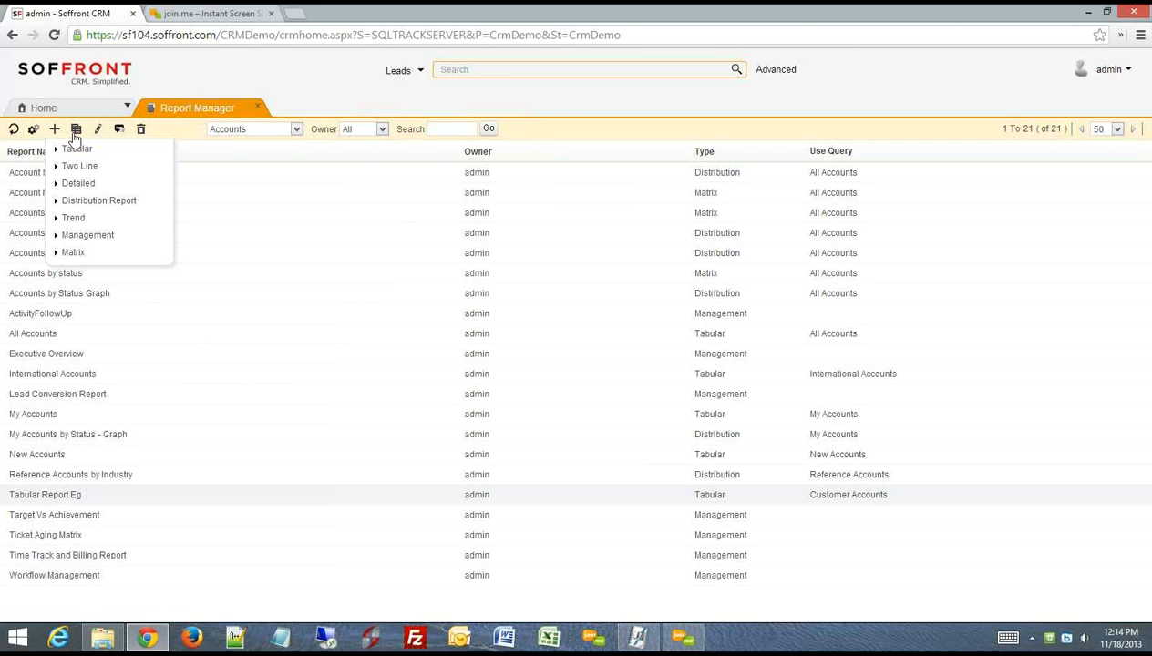
left_click(75, 252)
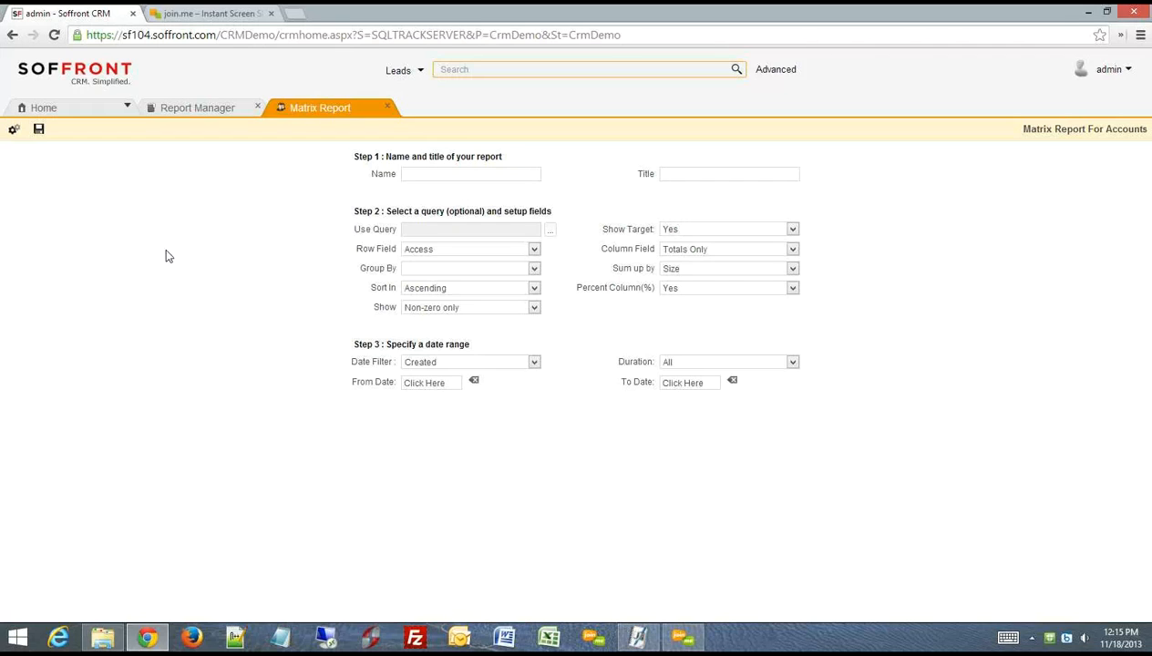
left_click(195, 115)
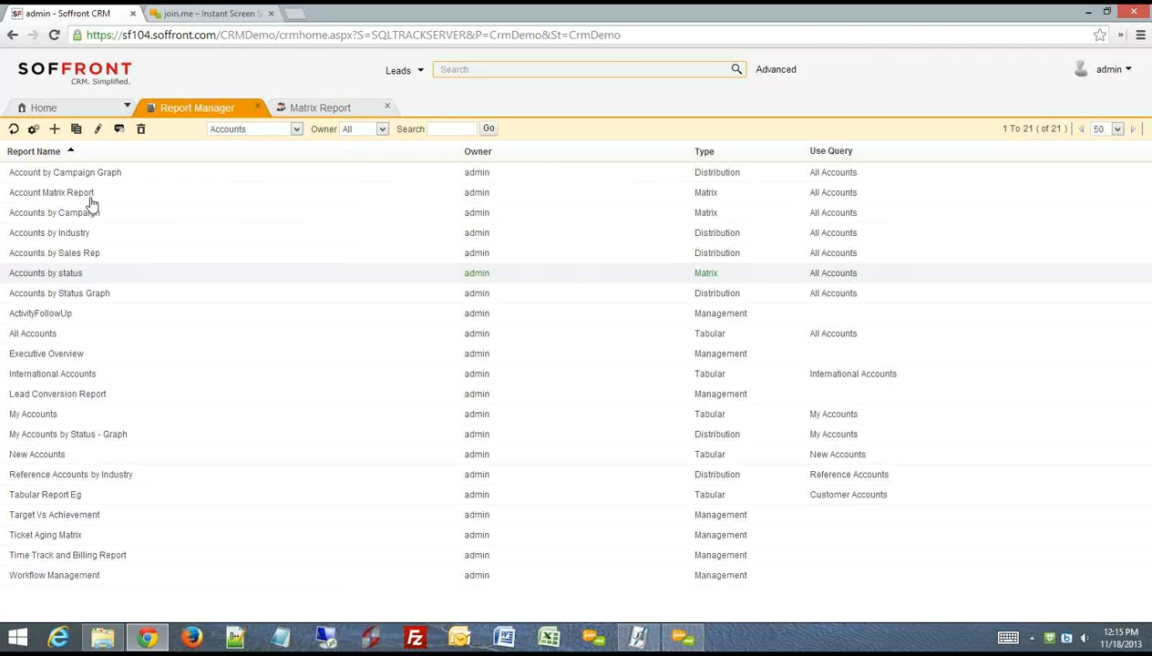
left_click(33, 129)
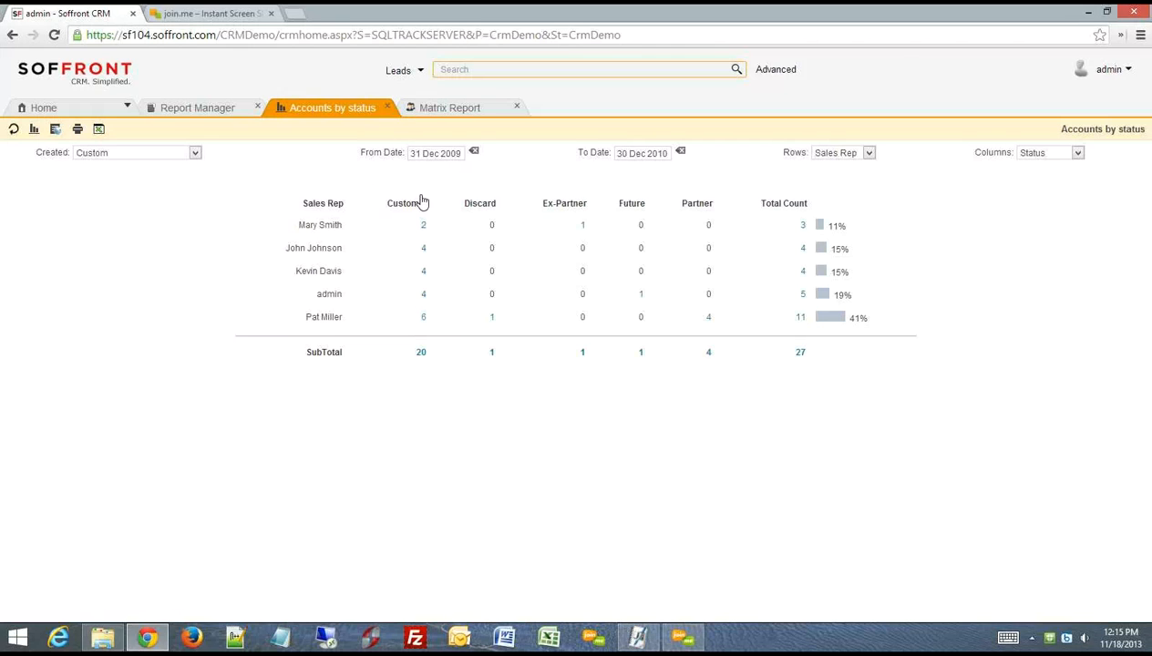
- Review the Created duration choices and the From Date calendar of the Accounts by status report, leaving both without a selection
left_click(195, 153)
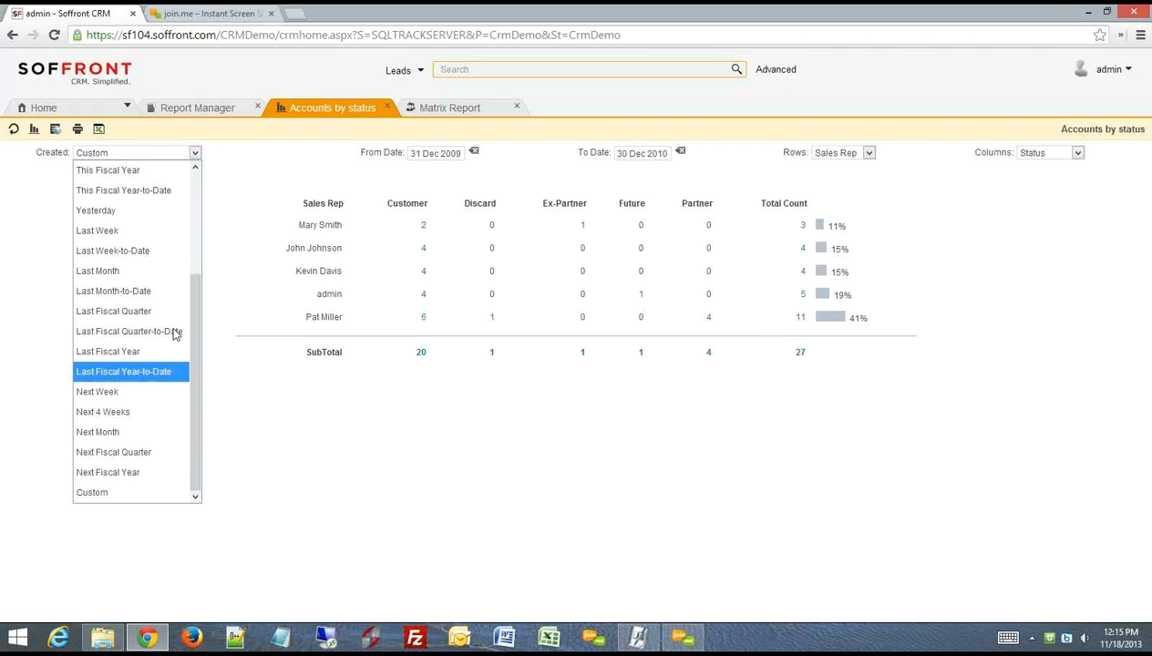
left_click_drag(197, 287, 247, 178)
left_click(455, 179)
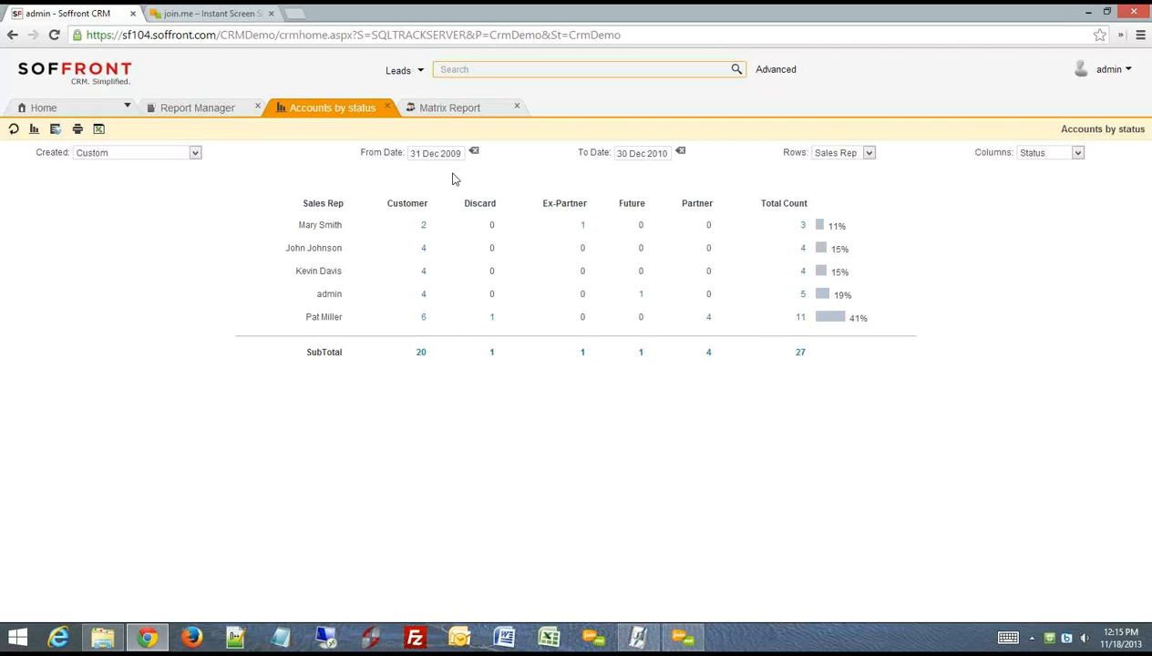
left_click(447, 157)
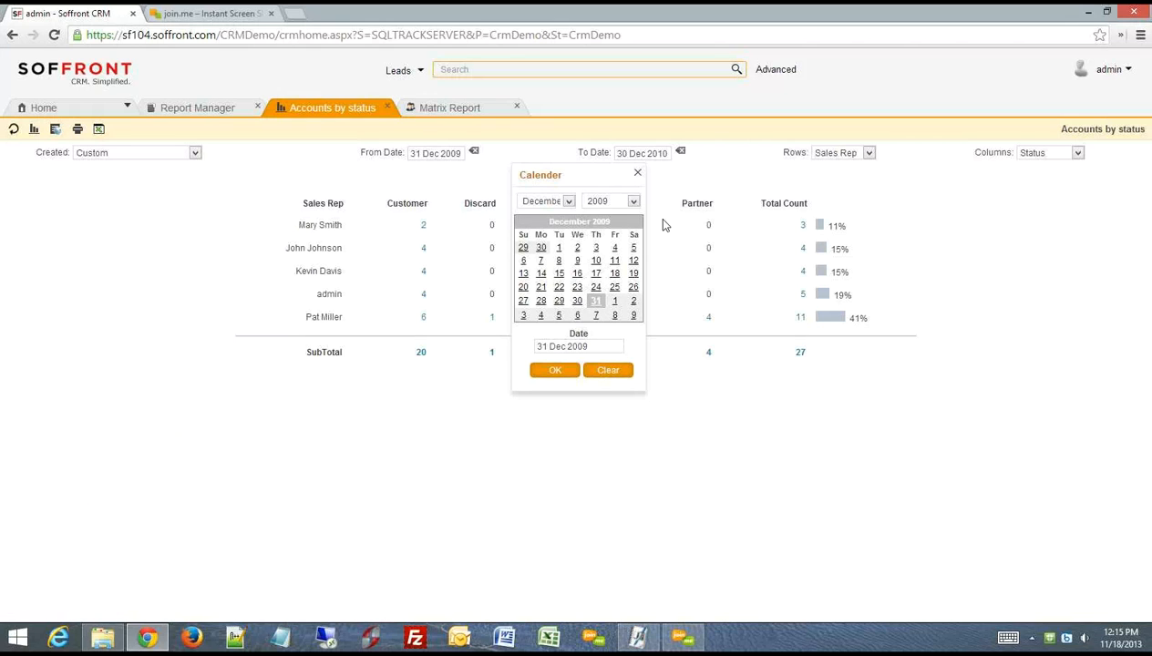
left_click(637, 174)
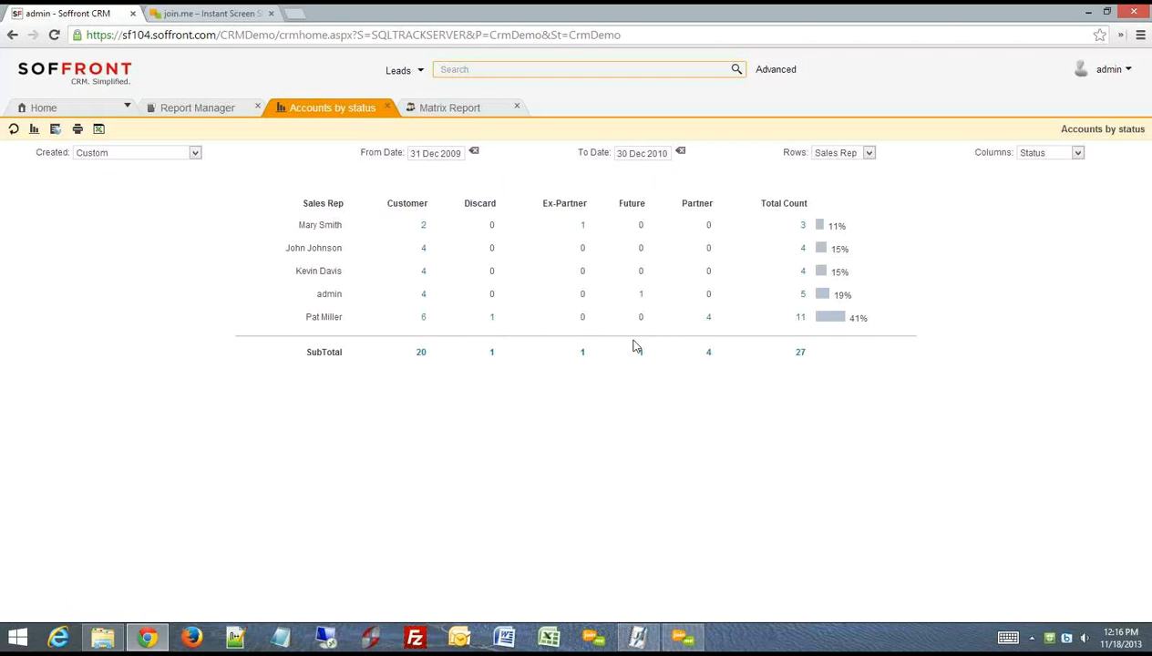
- Set the Rows of the Accounts by status report to Type and refresh the report
left_click(870, 153)
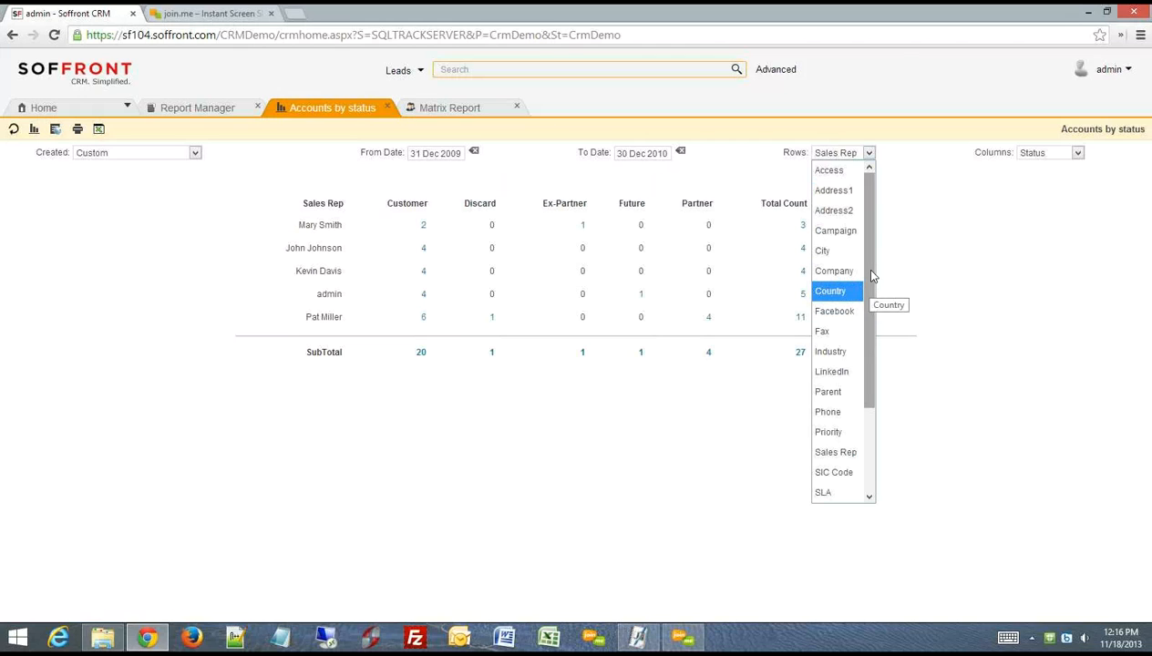
left_click_drag(871, 276, 879, 368)
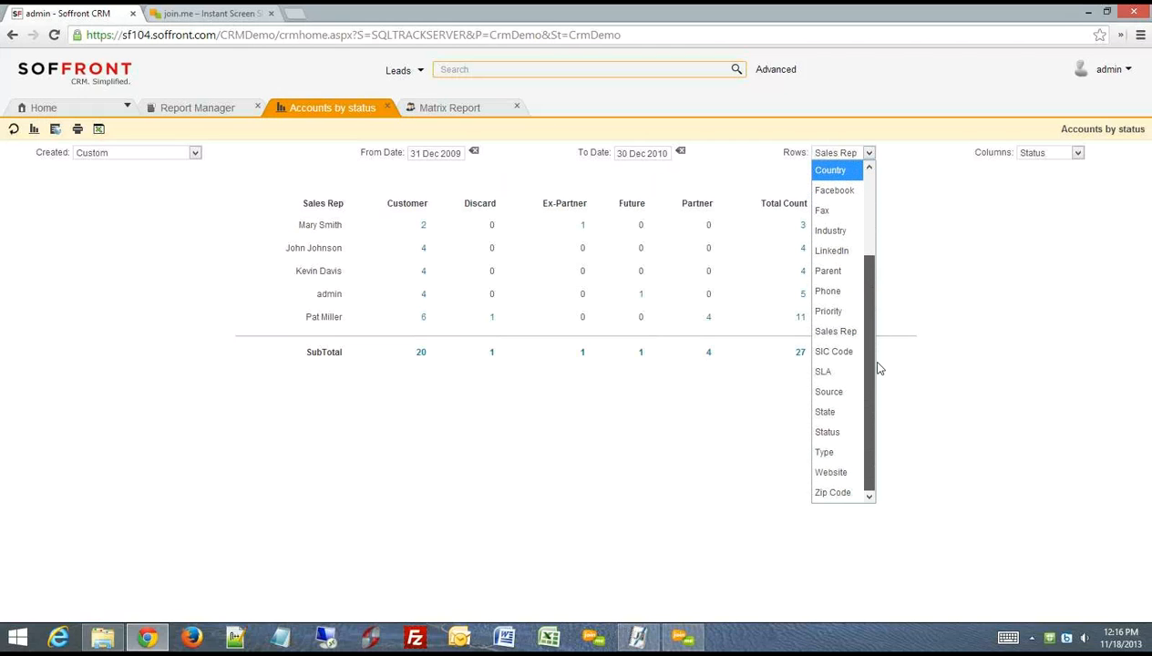
left_click(823, 453)
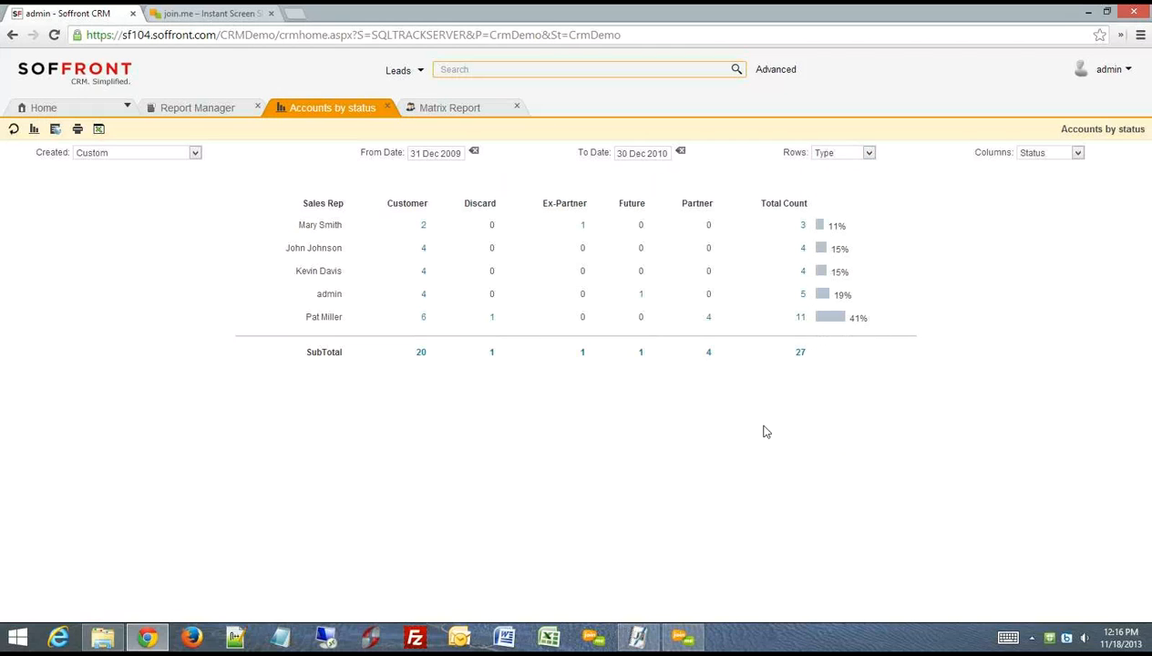
left_click(13, 129)
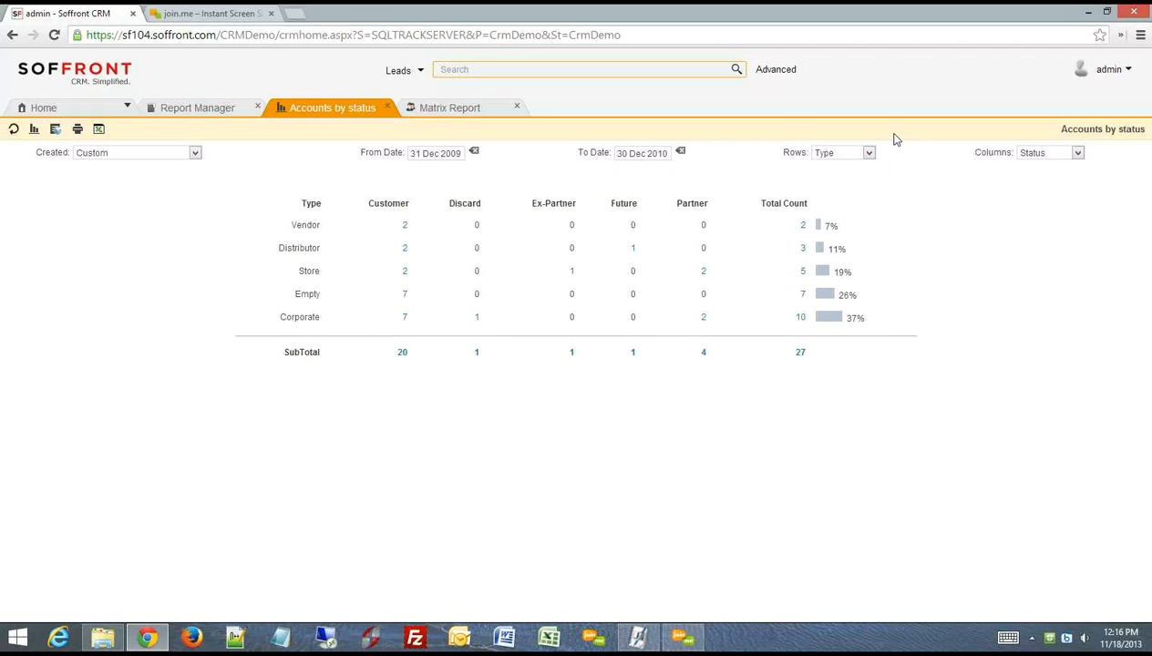
- Refresh Accounts by status with Industry as its Rows, examine the status counts and subtotals, and close the report
left_click(869, 153)
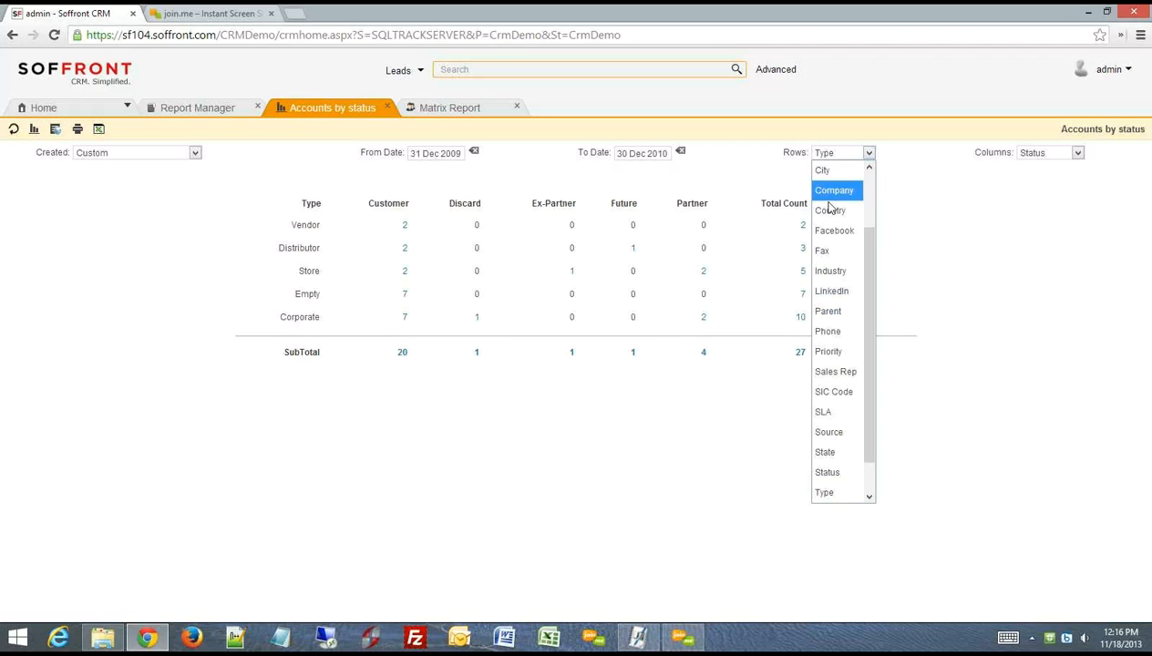
left_click(830, 271)
left_click(13, 129)
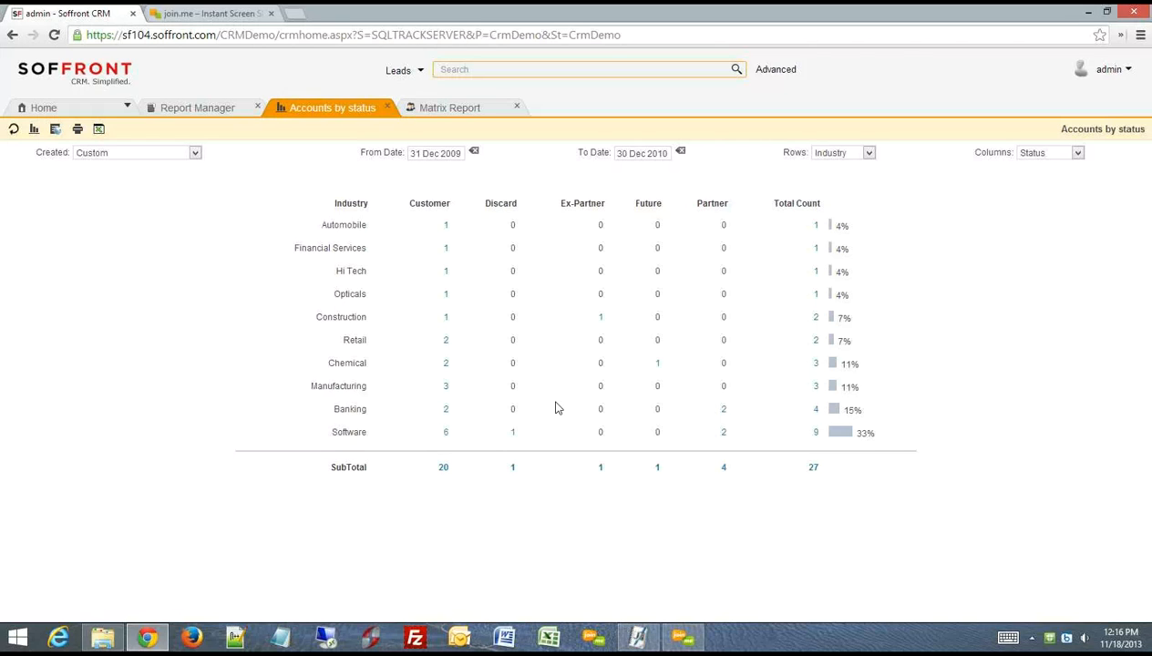
left_click_drag(330, 465, 440, 471)
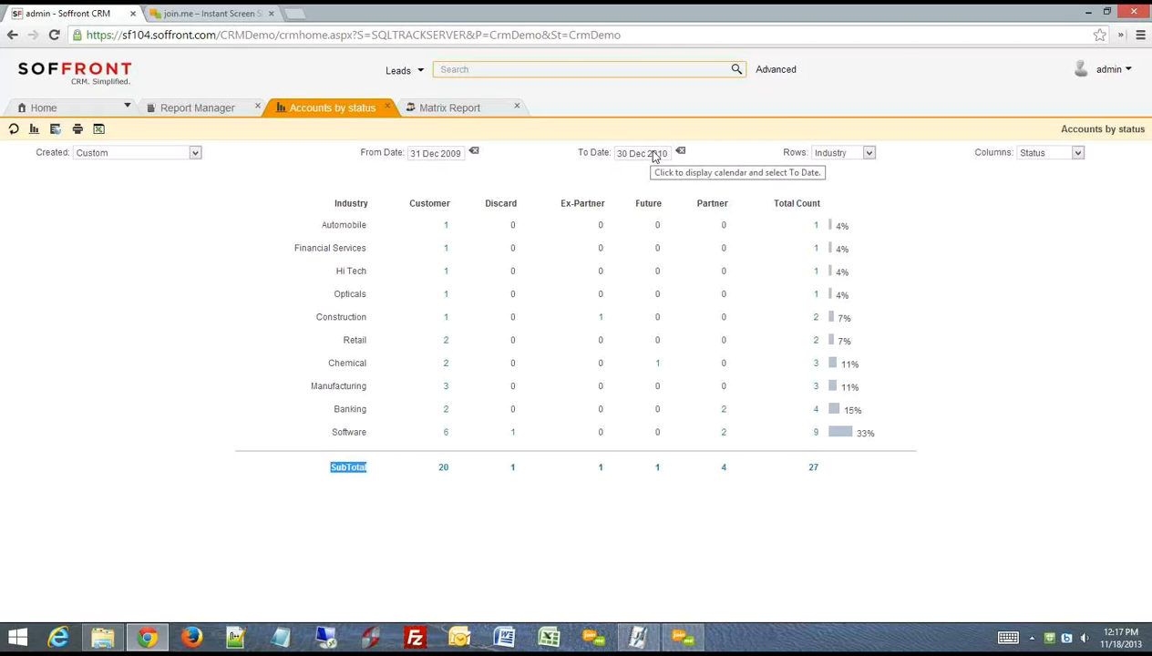
left_click(414, 268)
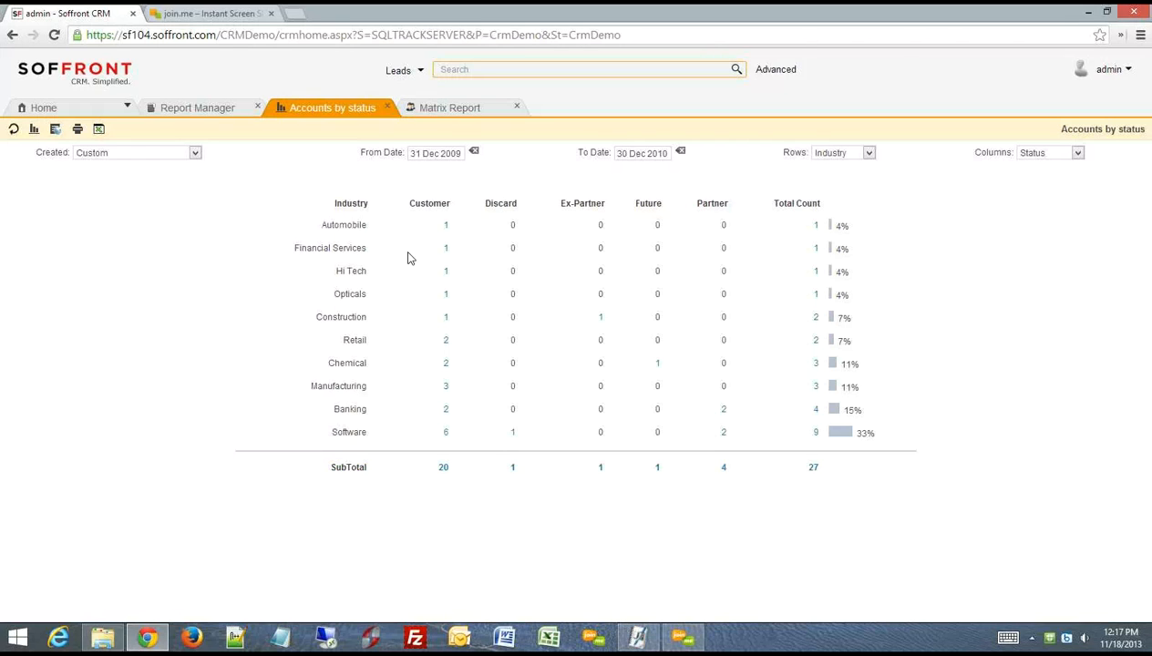
left_click(388, 108)
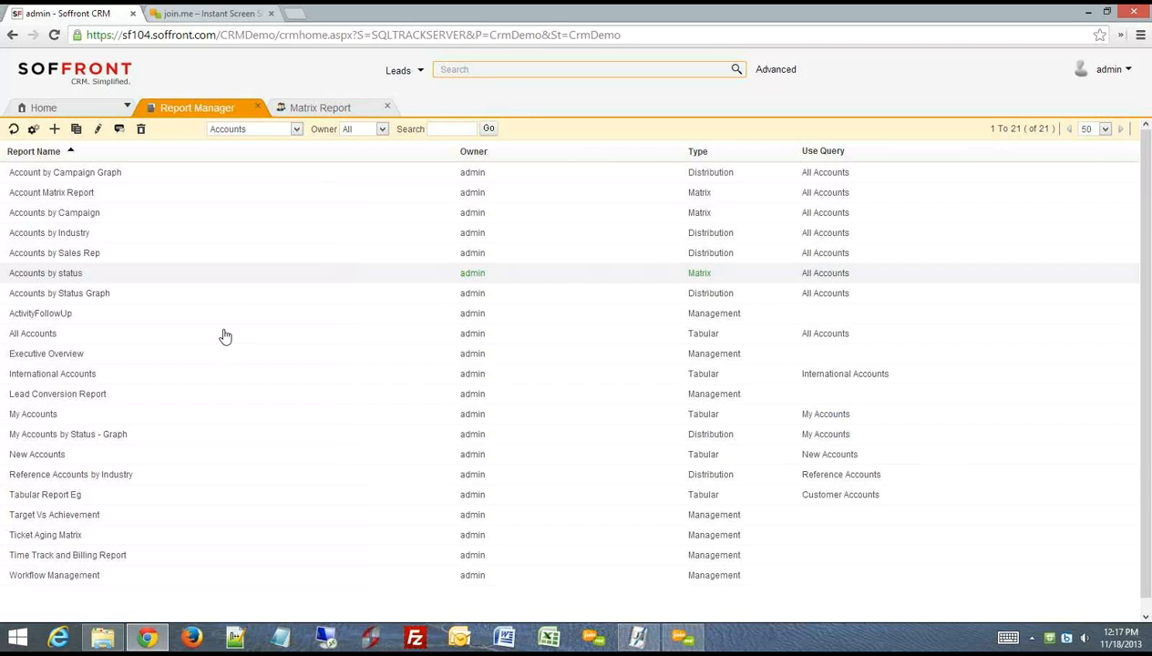
- Start an Accounts matrix report with the name and title "matrix eg" and set Show Target to No
left_click(55, 130)
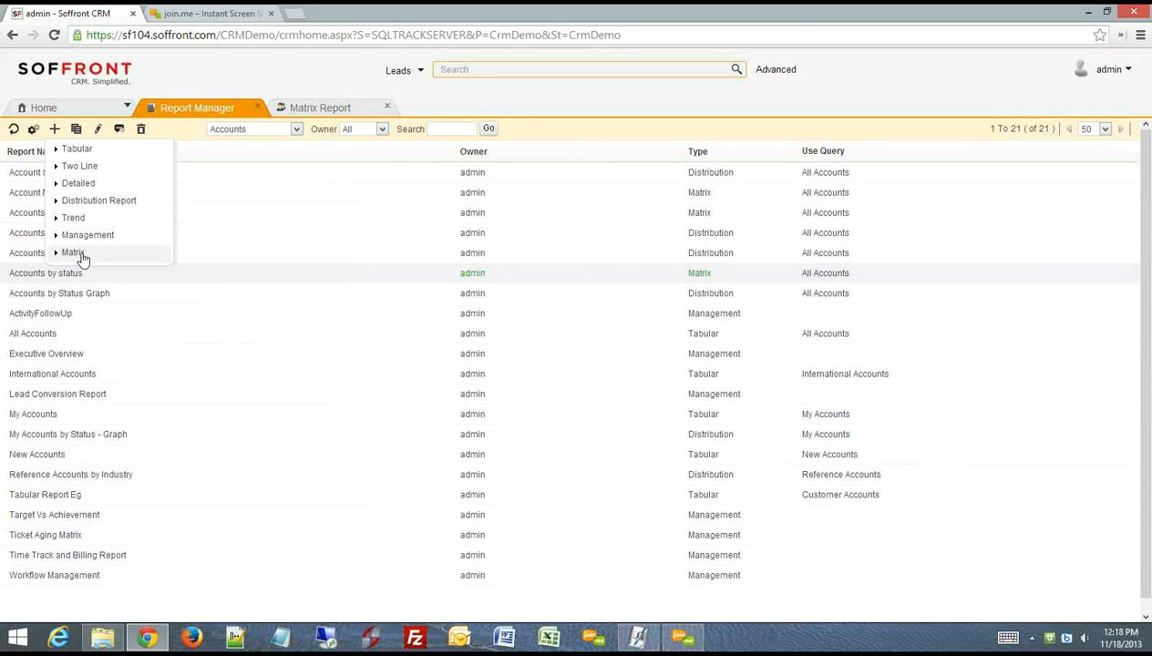
left_click(72, 253)
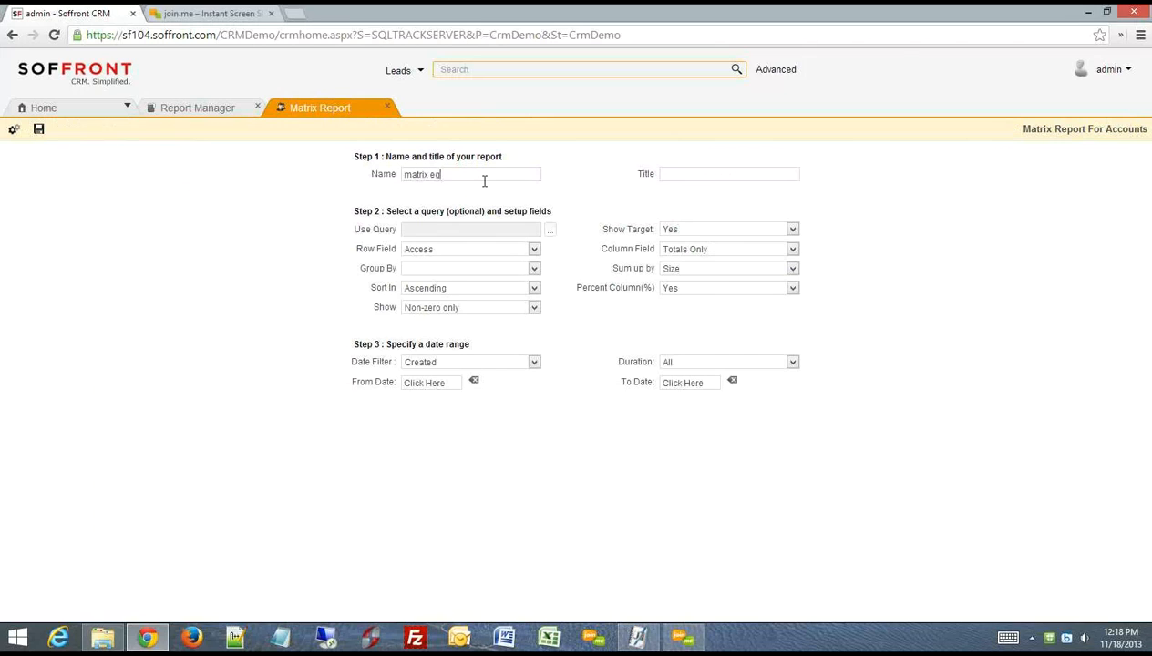
left_click(712, 173)
left_click(742, 228)
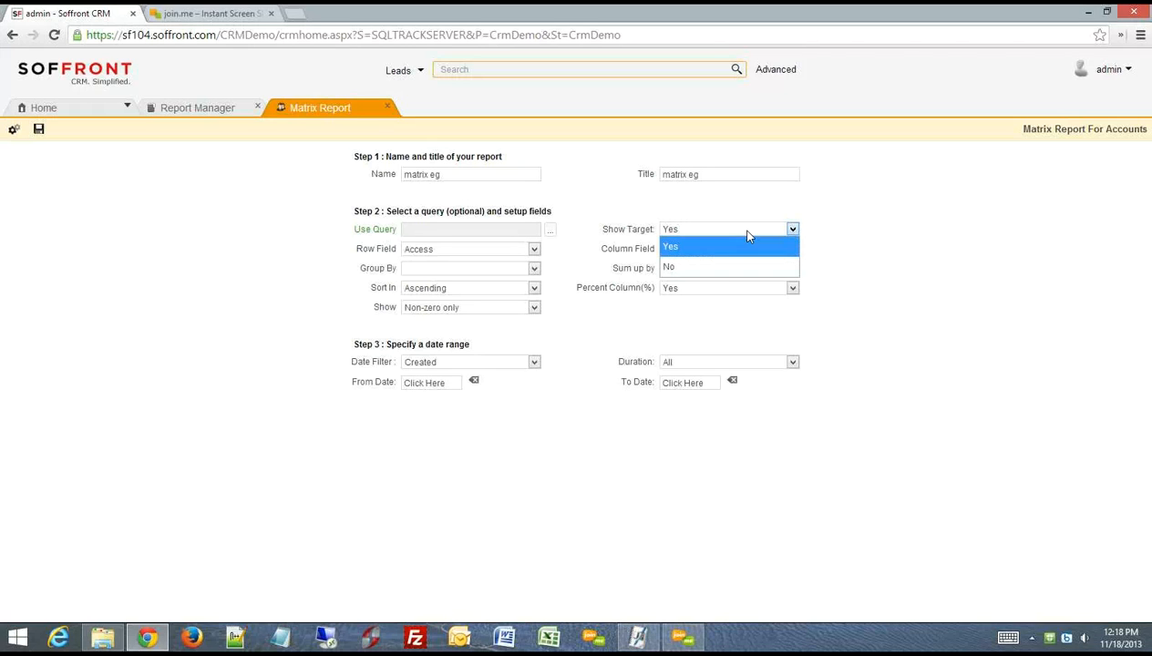
left_click(775, 263)
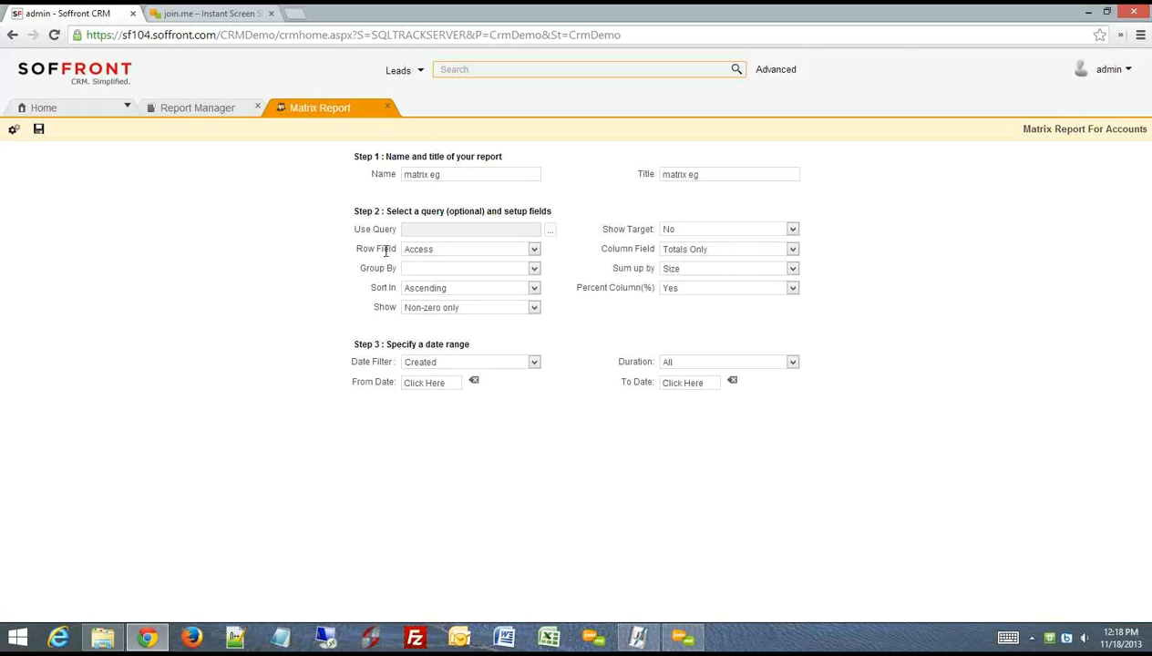
- Set the matrix report's Row Field to Company and its Group By field to Industry
left_click_drag(386, 250, 307, 276)
left_click(330, 268)
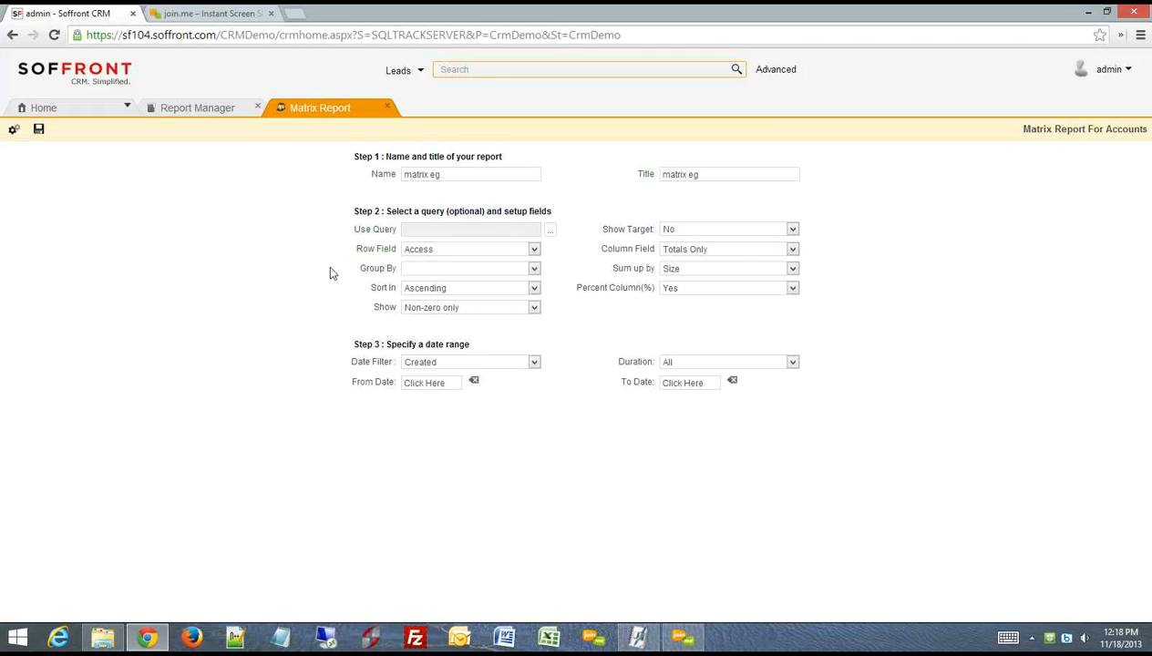
left_click(533, 249)
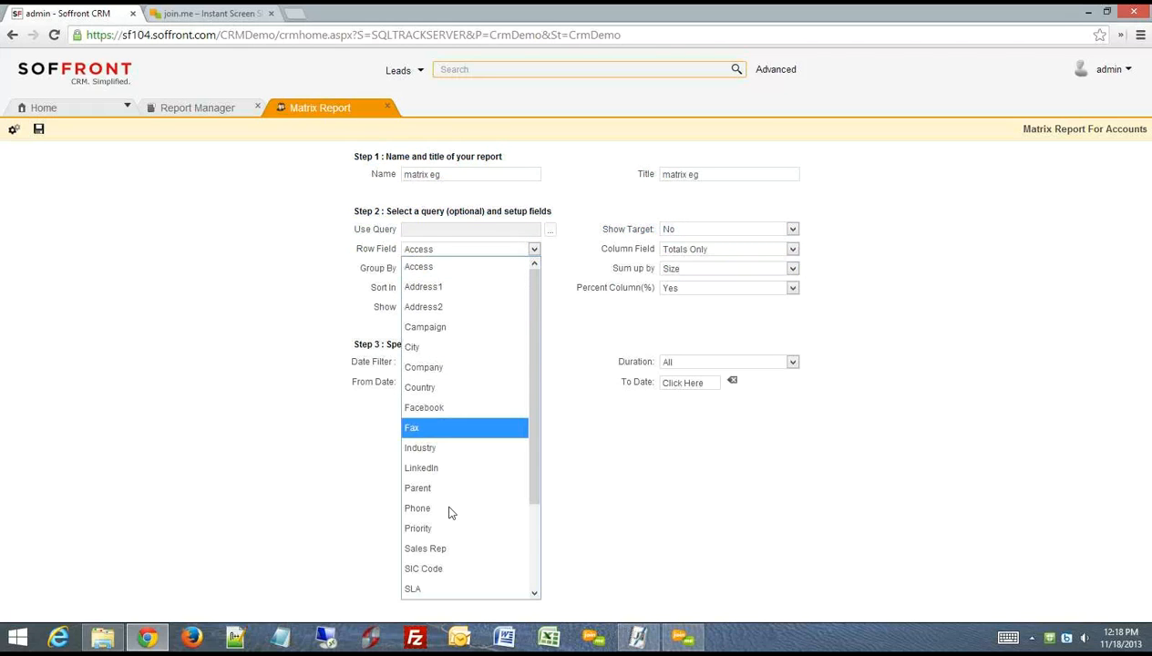
left_click(437, 447)
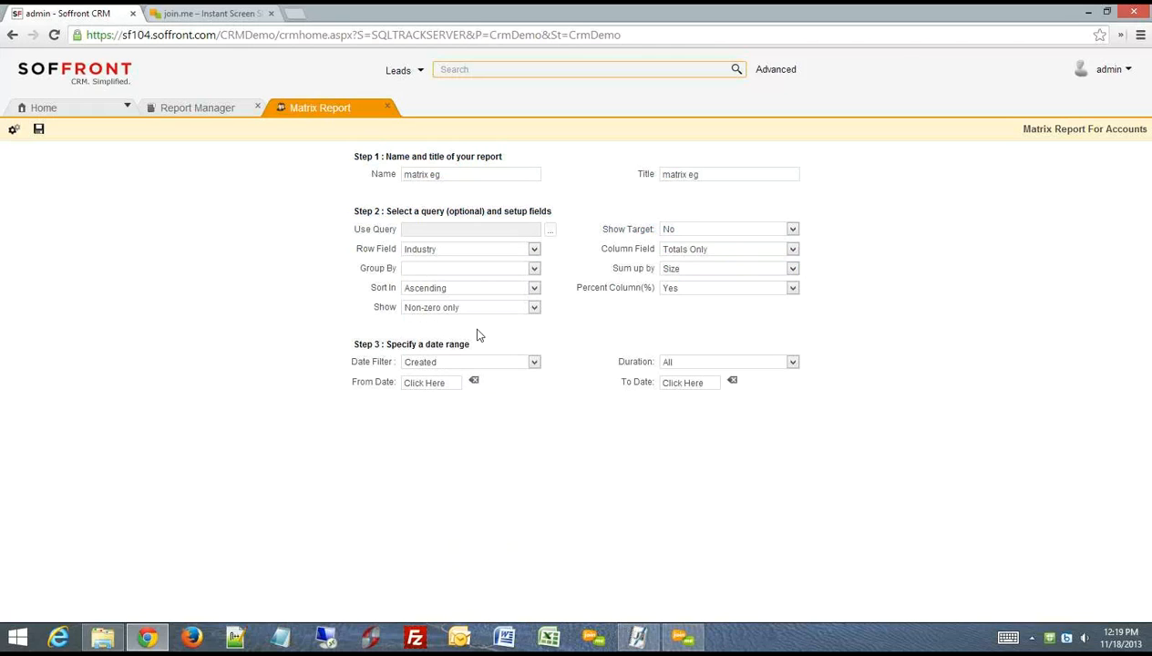
left_click(534, 272)
left_click(431, 486)
left_click(529, 250)
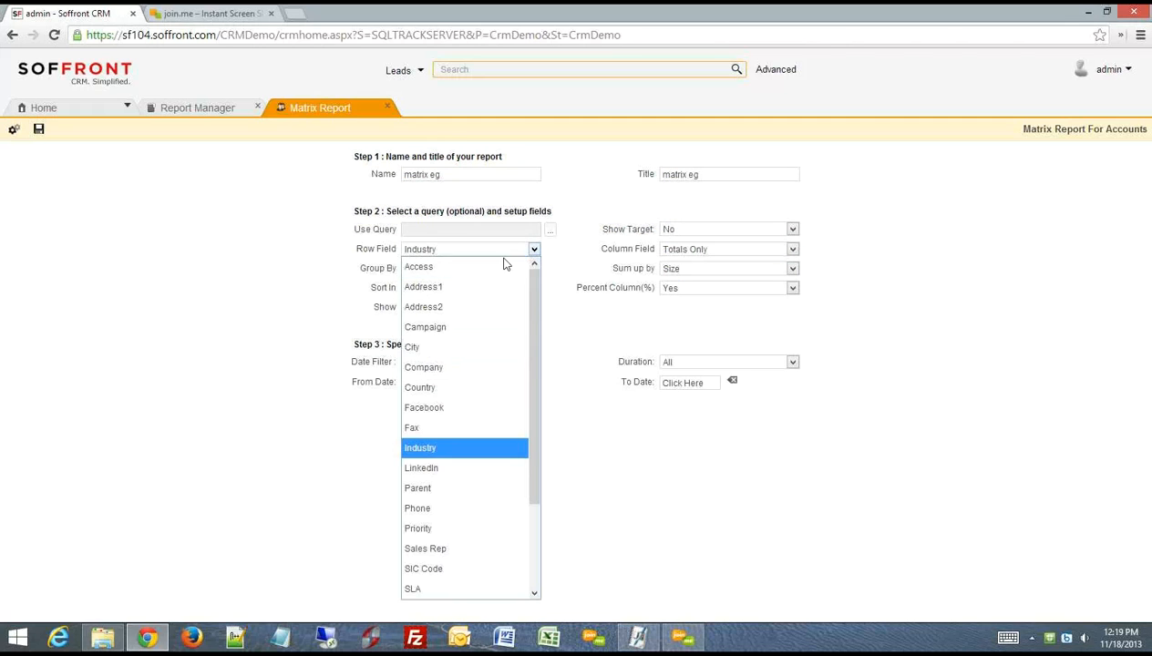
left_click(445, 369)
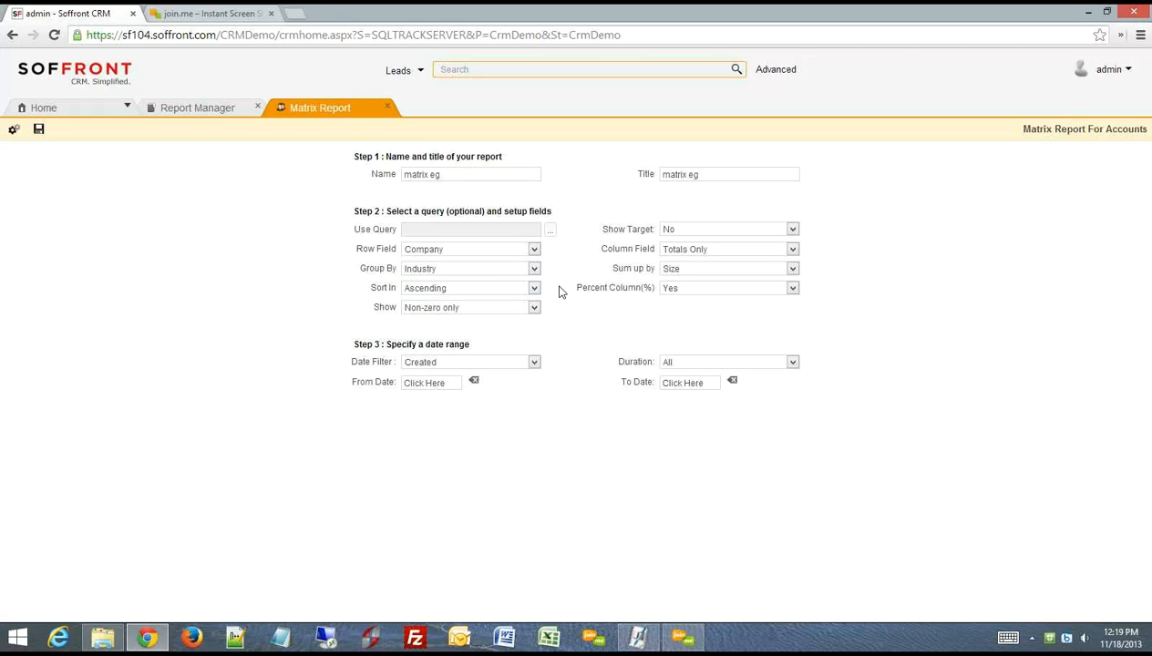
left_click_drag(358, 249, 342, 253)
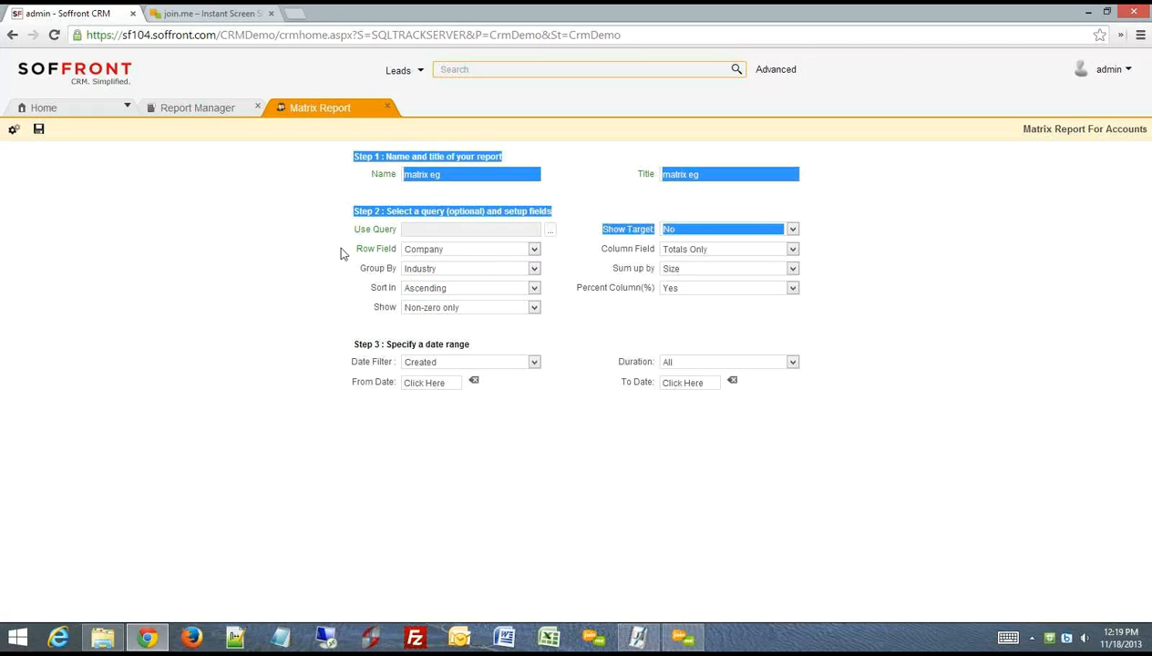
left_click(345, 255)
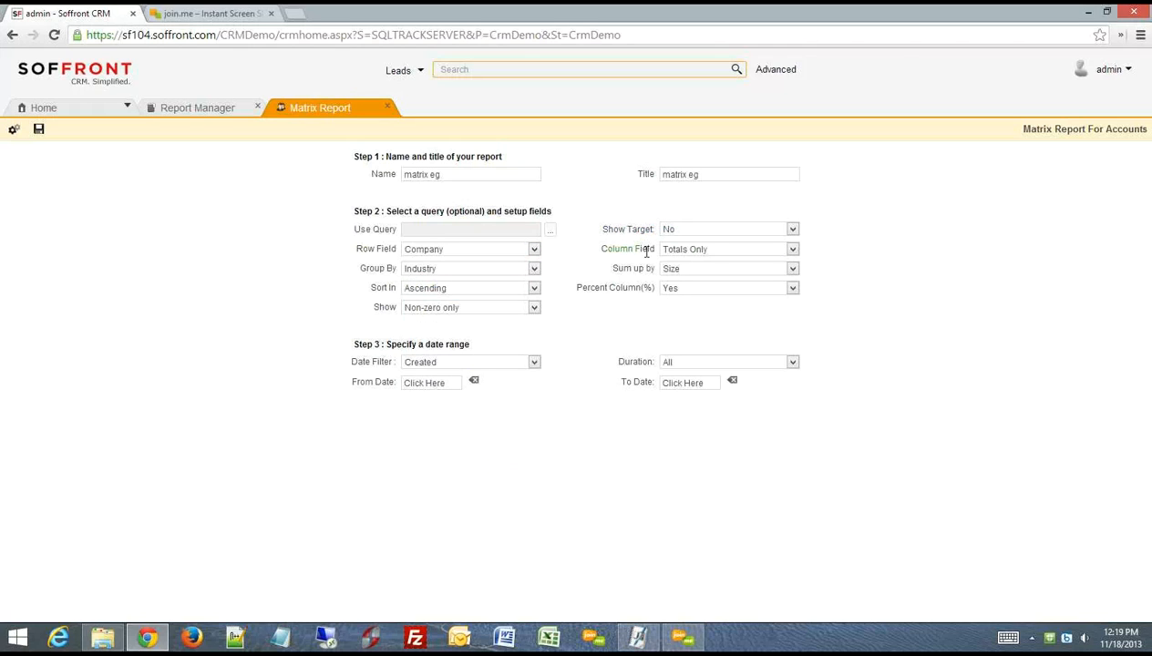
- Set the matrix report's Column Field to Status
left_click(792, 250)
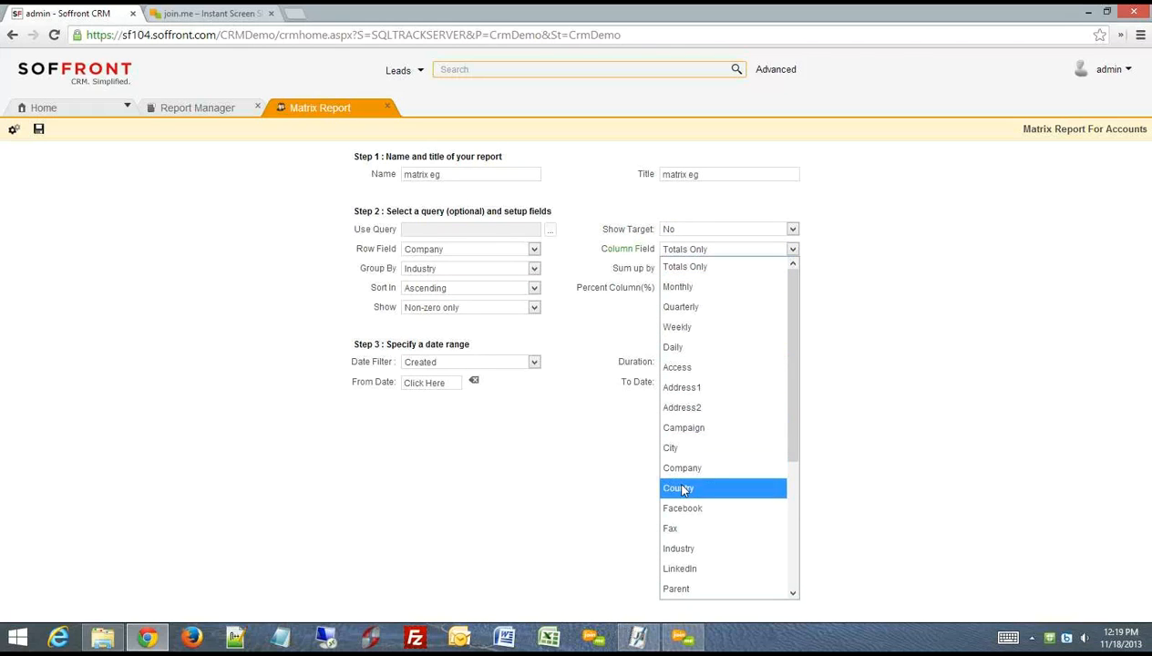
scroll(688, 502, "down", 2)
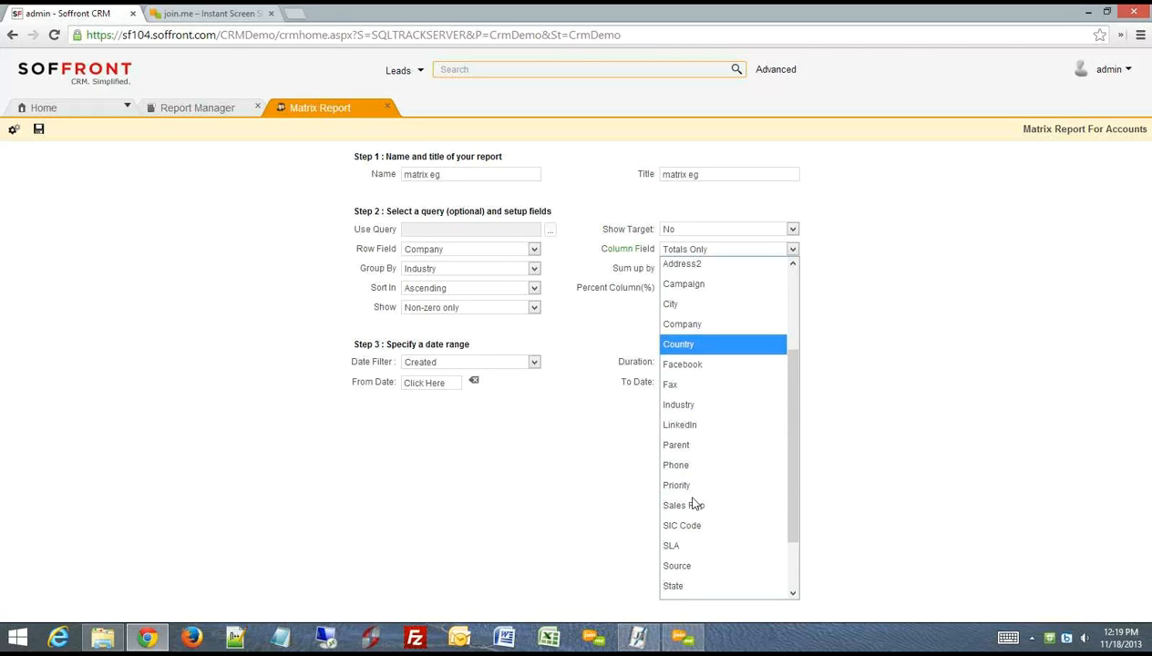
scroll(690, 574, "down", 1)
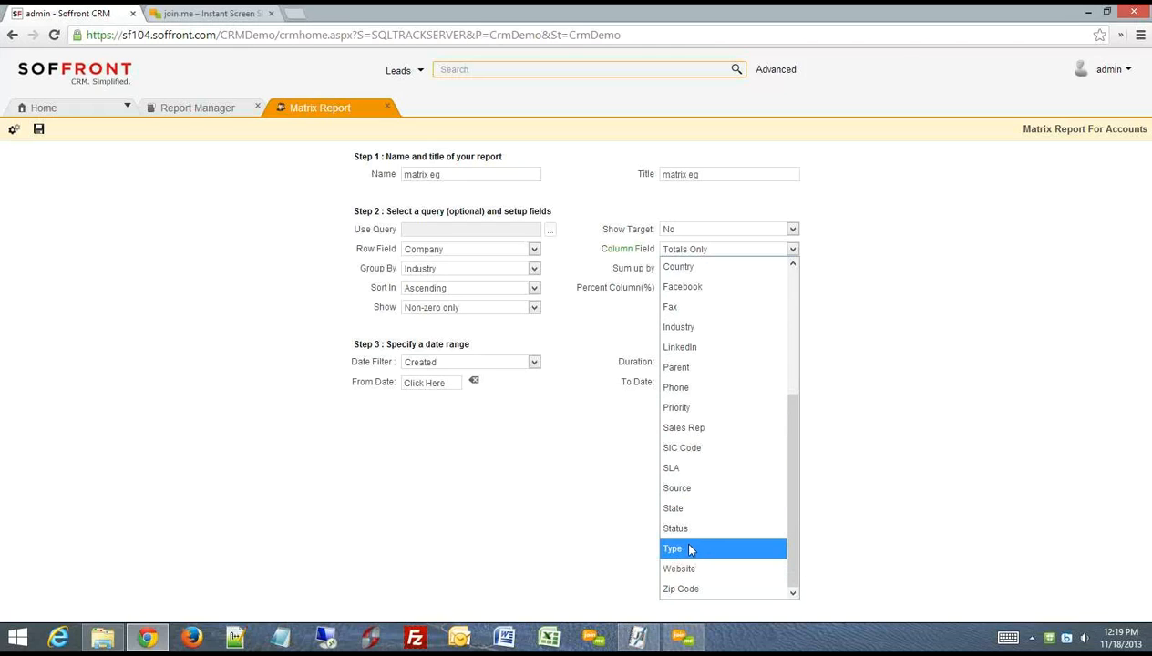
left_click(684, 528)
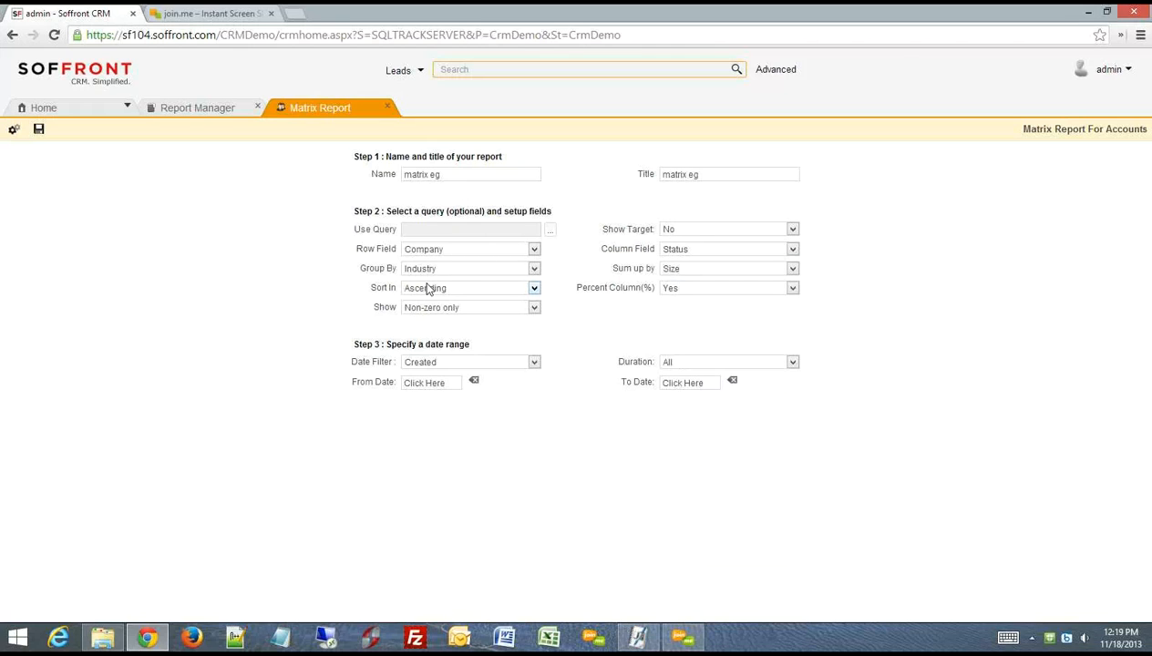
- Keep Sort In at Ascending and Percent Column(%) at Yes, and set Sum up by to Record Count
left_click(515, 289)
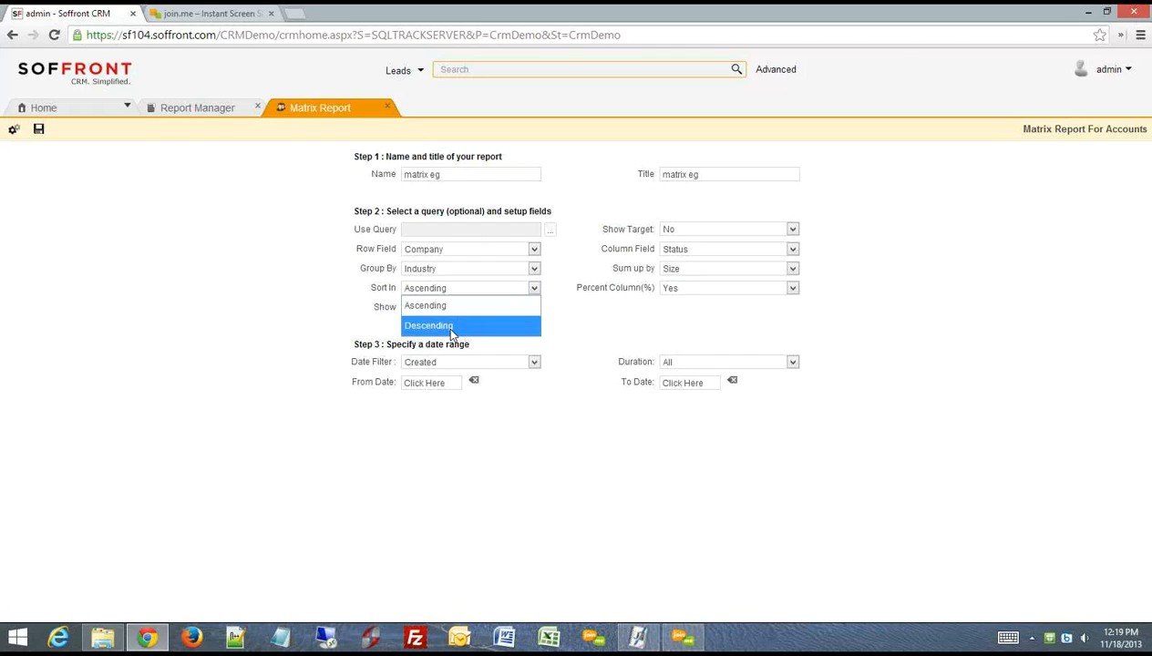
left_click(467, 305)
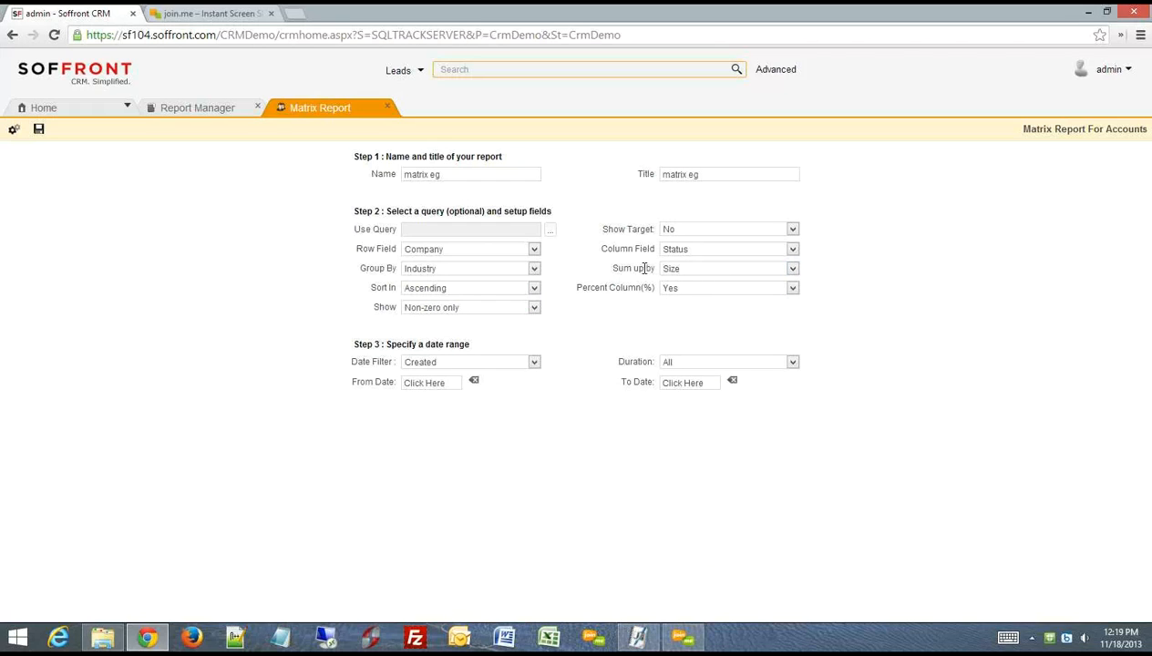
left_click(757, 267)
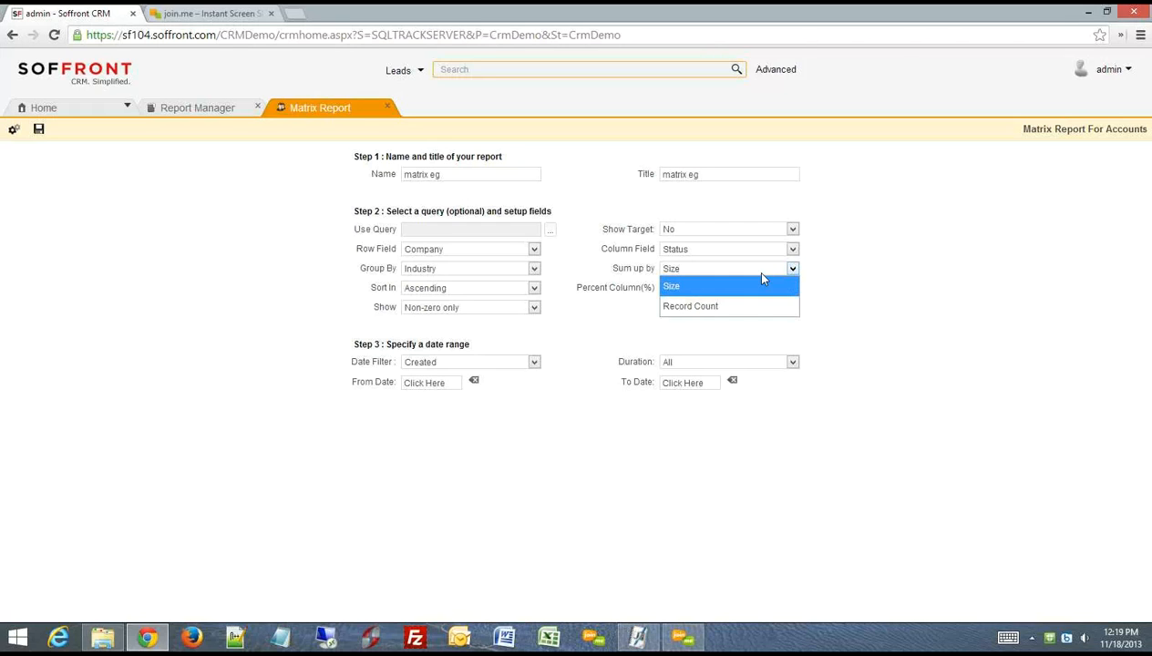
left_click(714, 310)
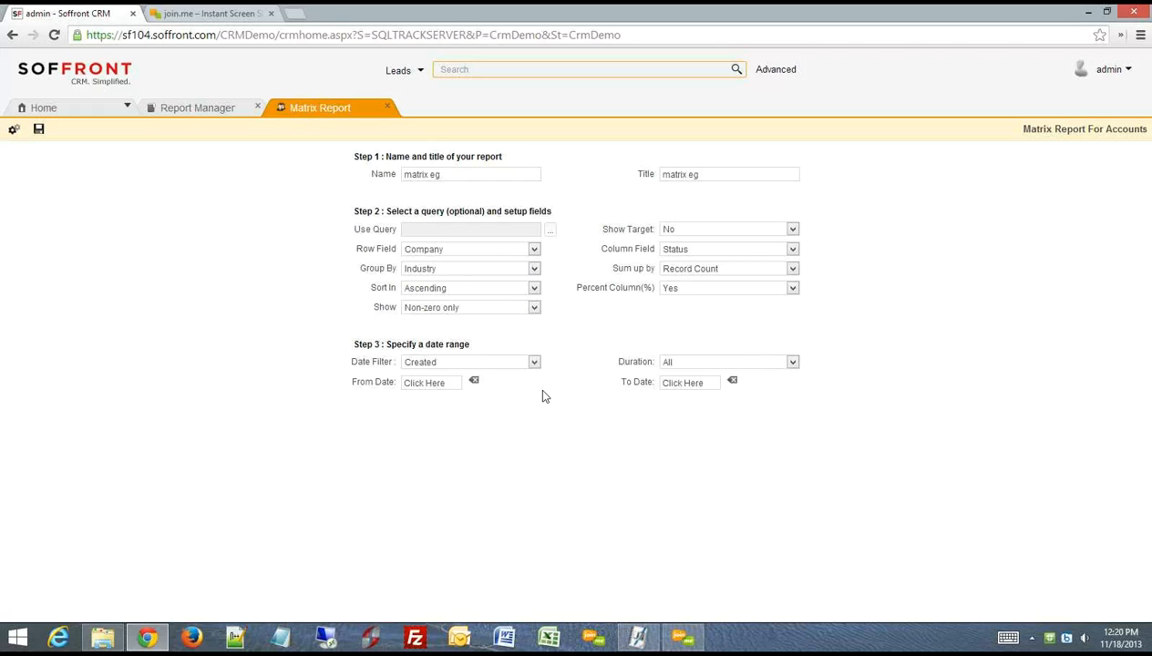
left_click(734, 289)
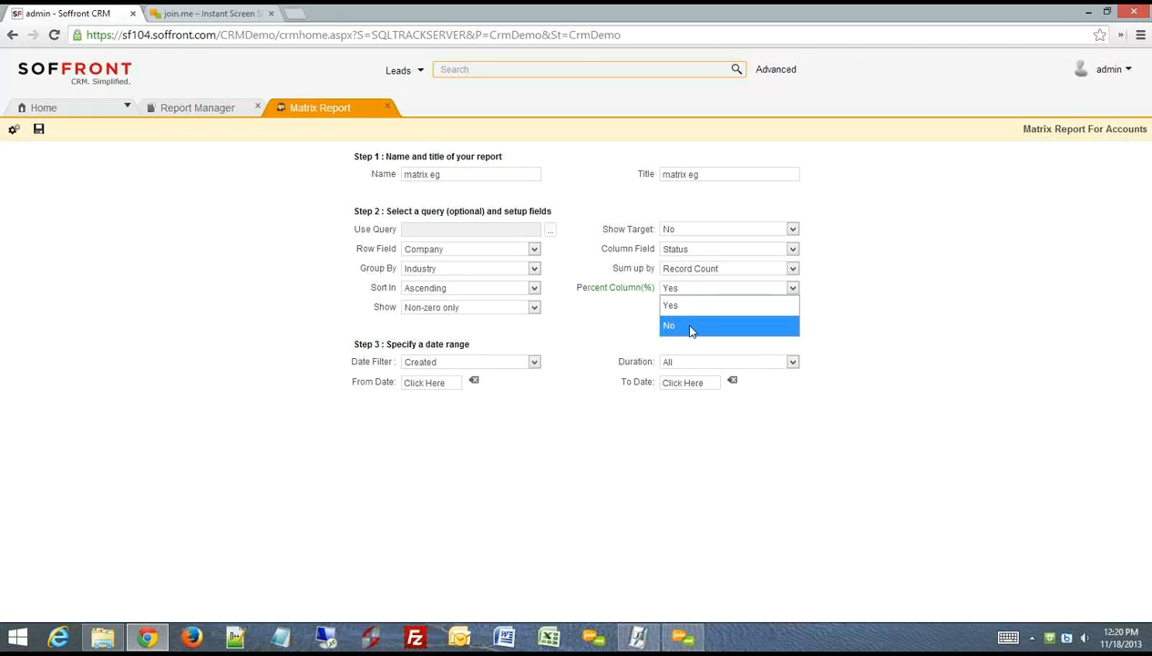
left_click(1045, 292)
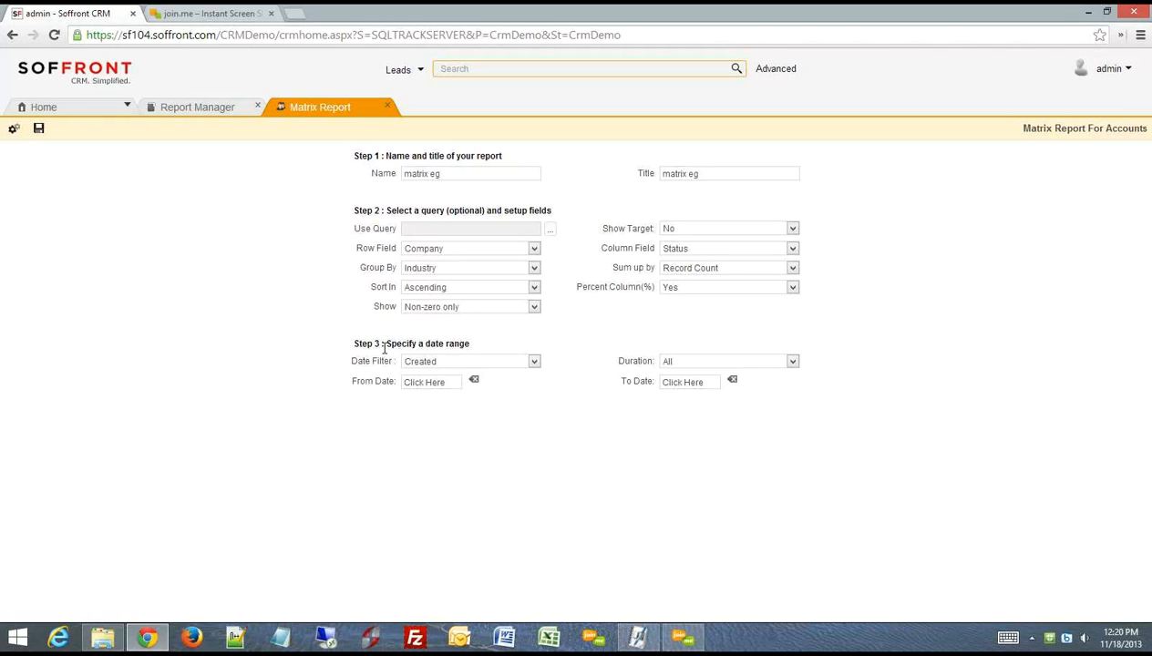
- Try Customer Since as the matrix report's Date Filter and return it to Created
left_click_drag(389, 344, 467, 344)
left_click(614, 320)
left_click(534, 362)
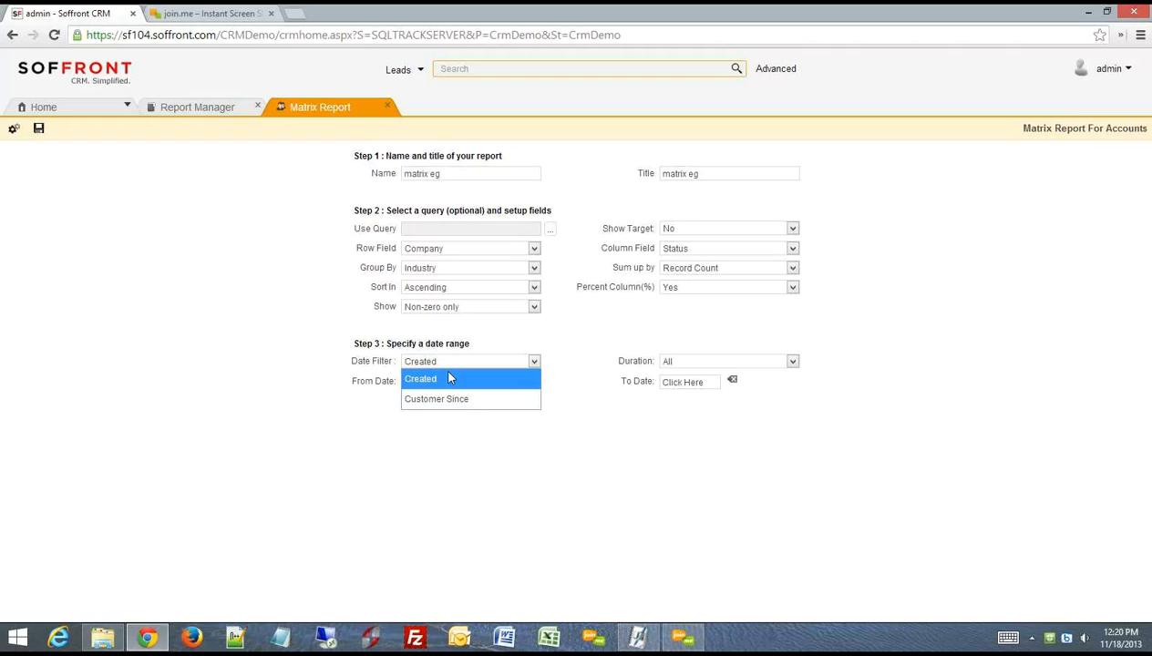
left_click(436, 379)
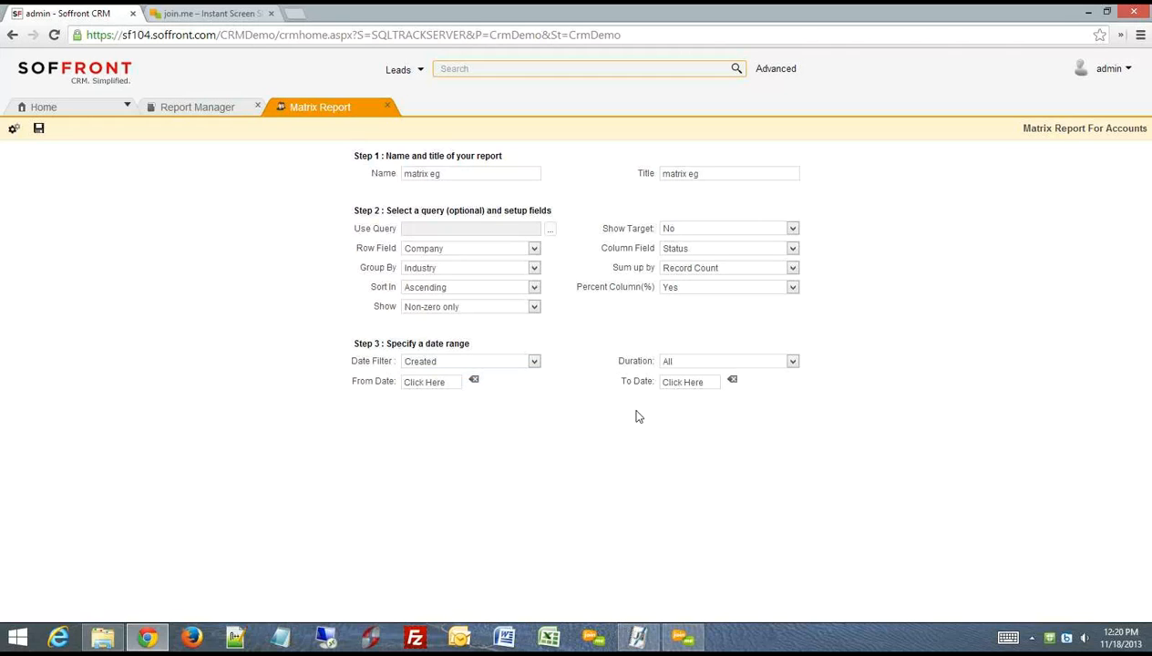
left_click(534, 361)
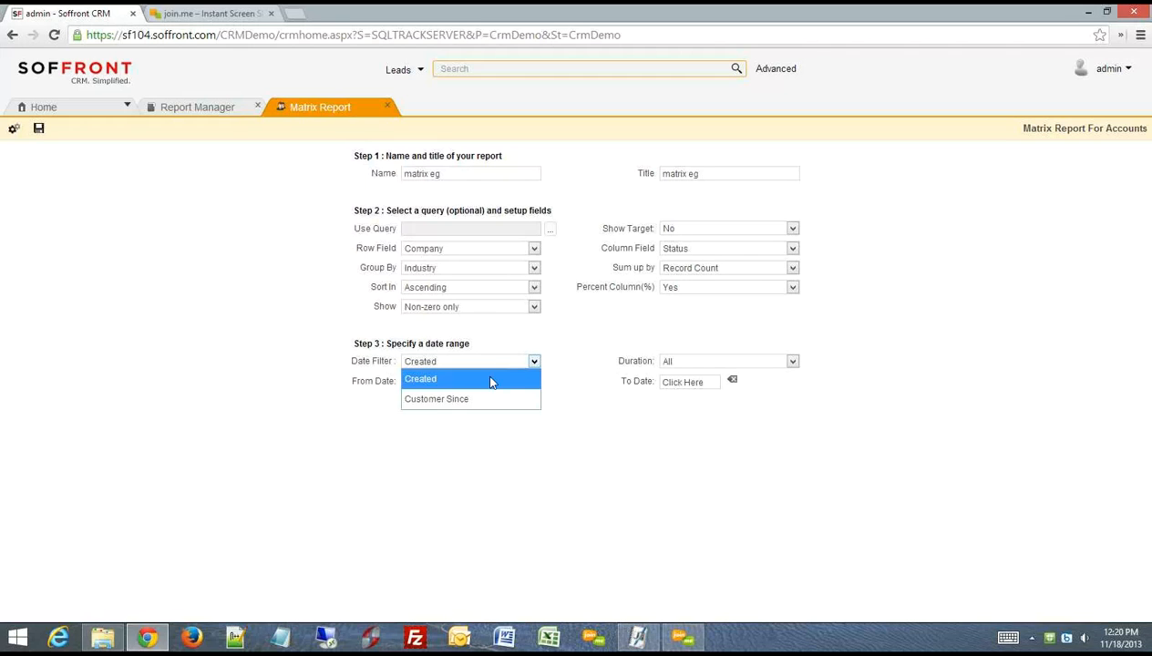
left_click(466, 401)
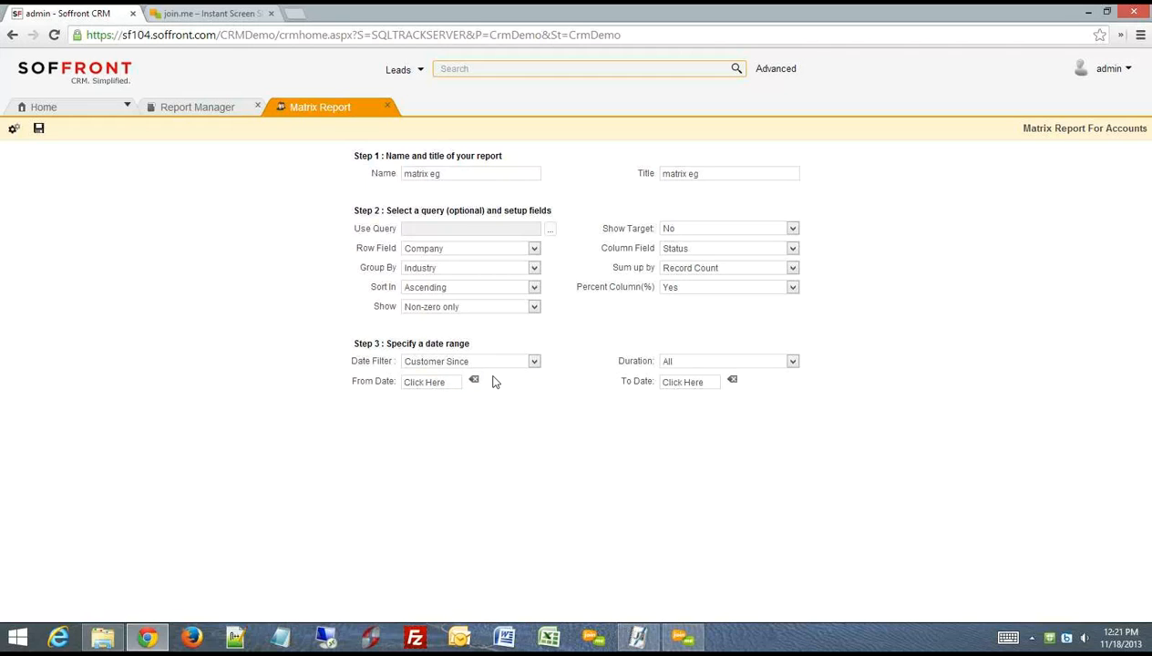
left_click(533, 361)
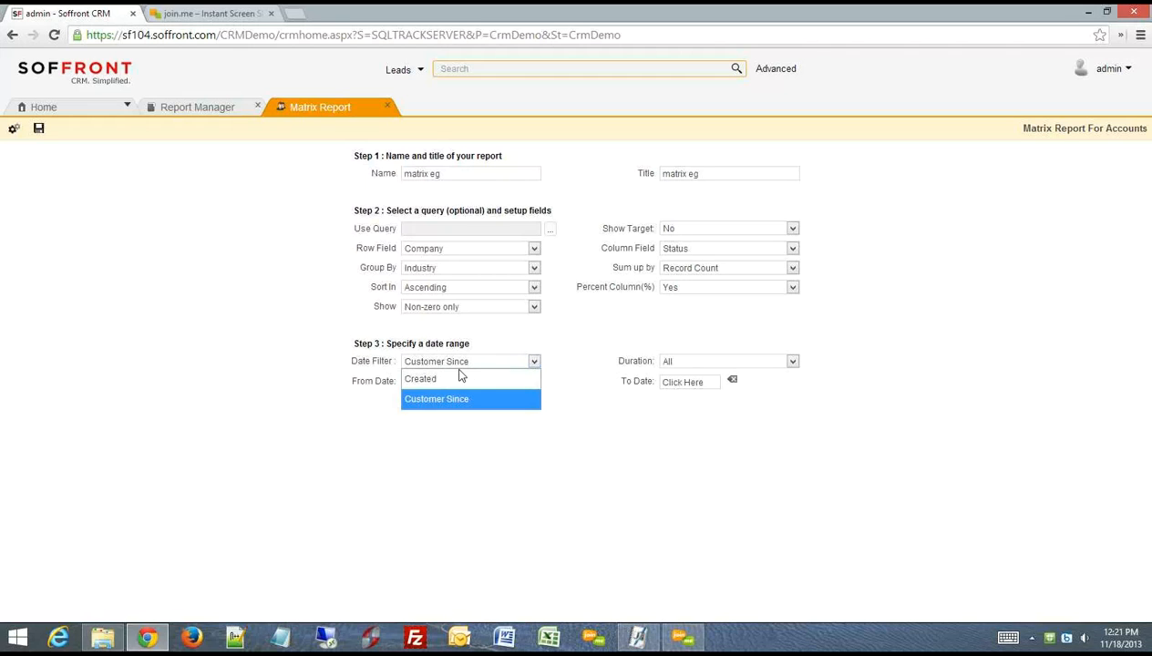
left_click(446, 374)
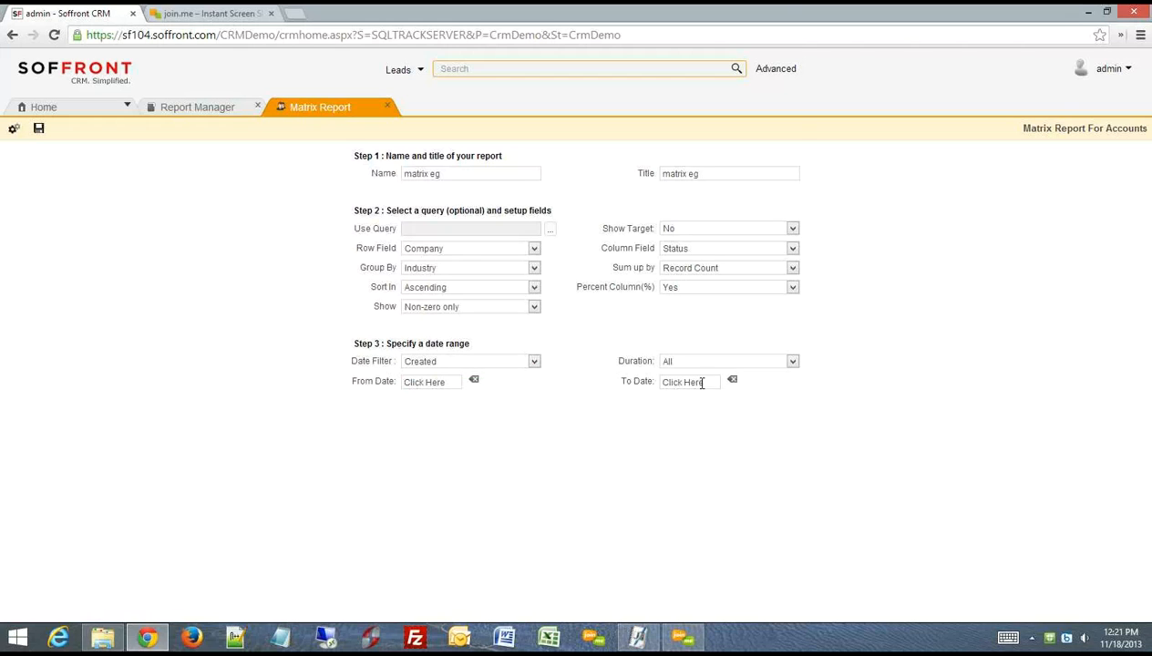
- Set the matrix report's Duration to This Month and save the report
left_click(793, 362)
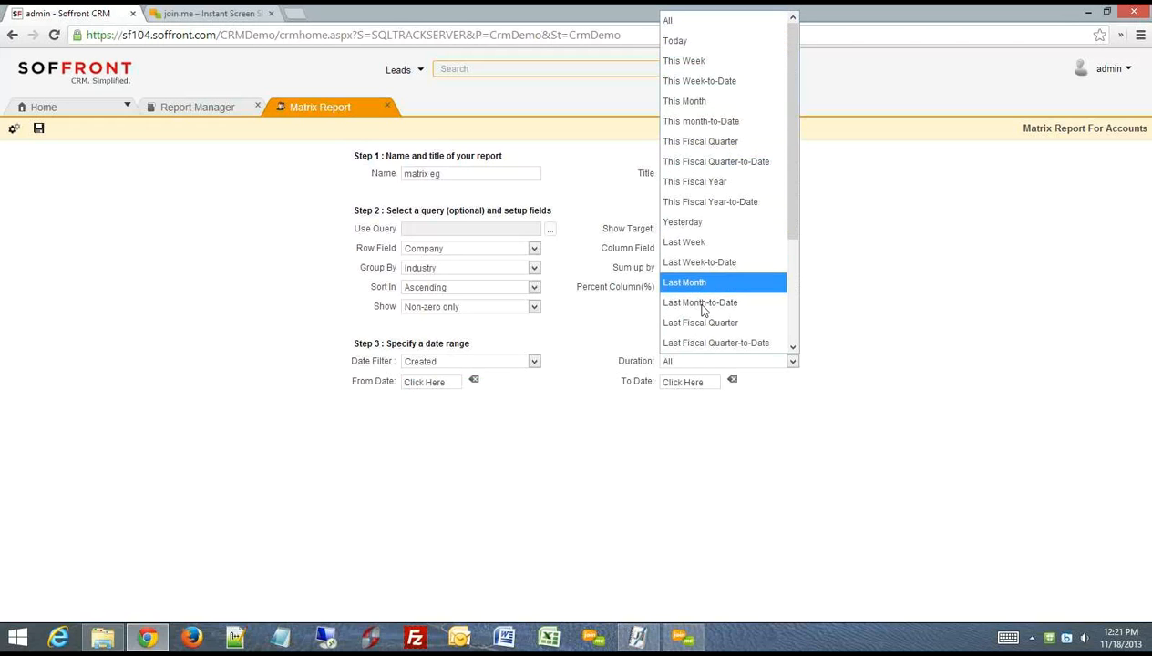
left_click_drag(794, 194, 781, 153)
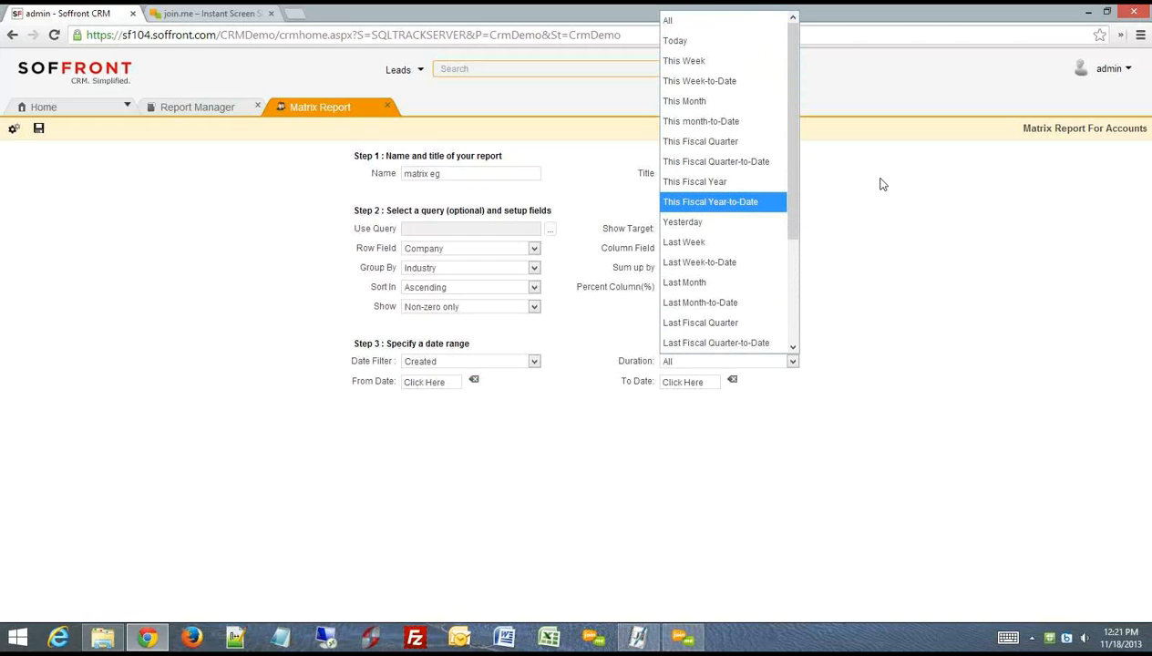
left_click(672, 102)
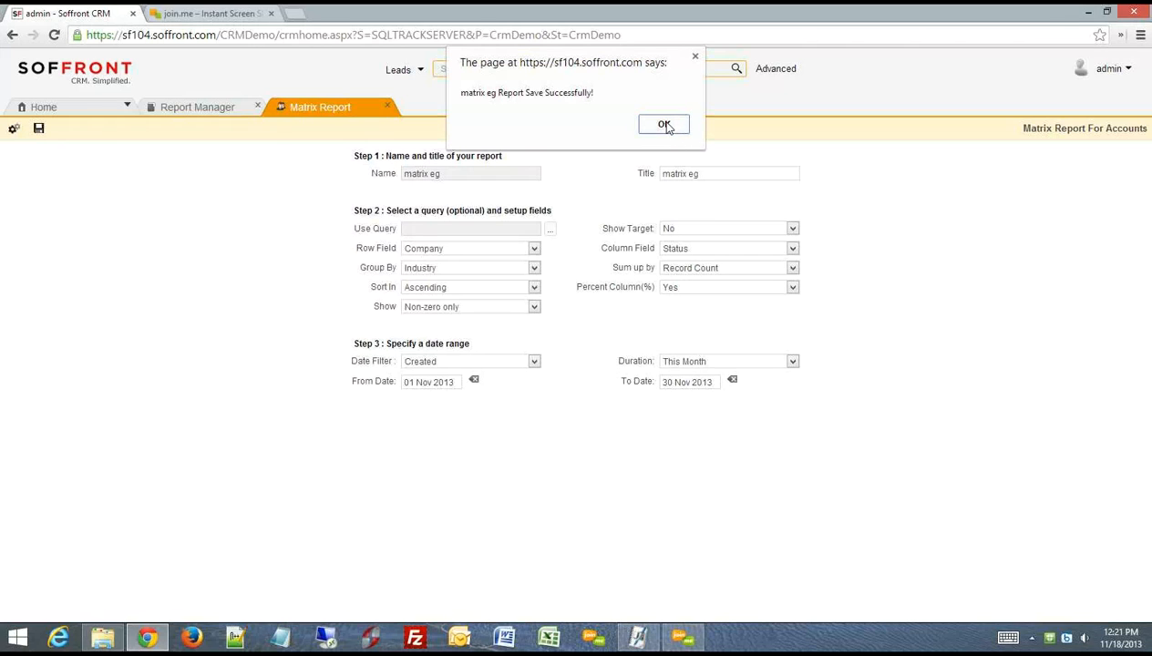
left_click(667, 129)
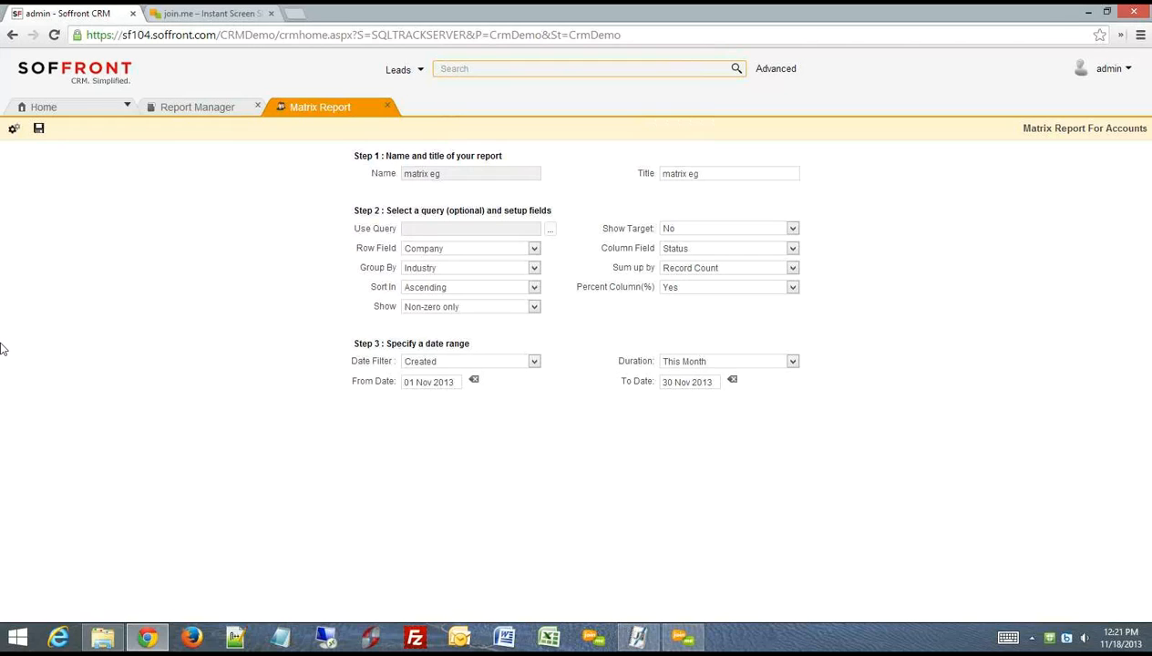
- Run the matrix eg report and refresh it with the Created range set to All
left_click(14, 130)
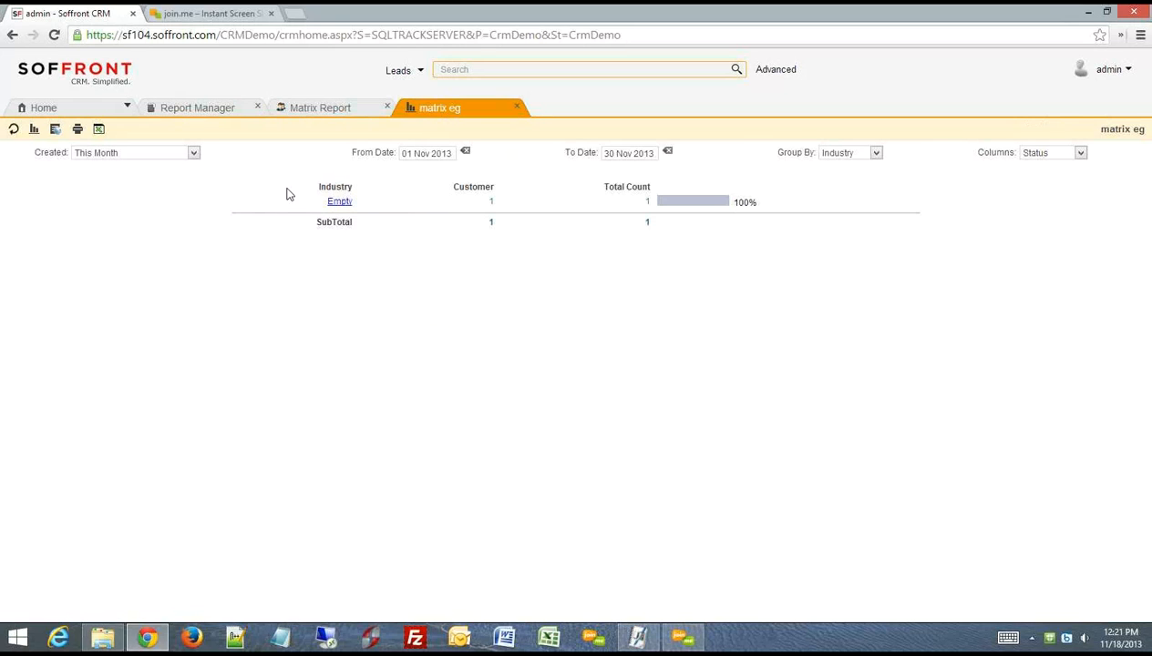
left_click(193, 153)
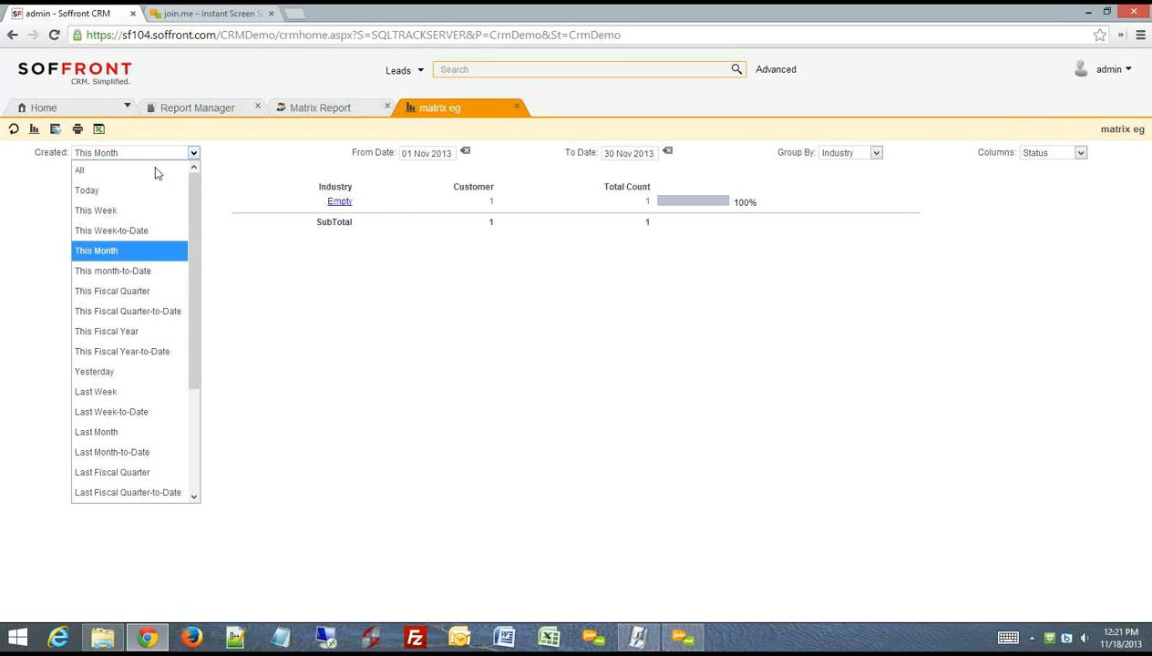
left_click(137, 167)
left_click(14, 130)
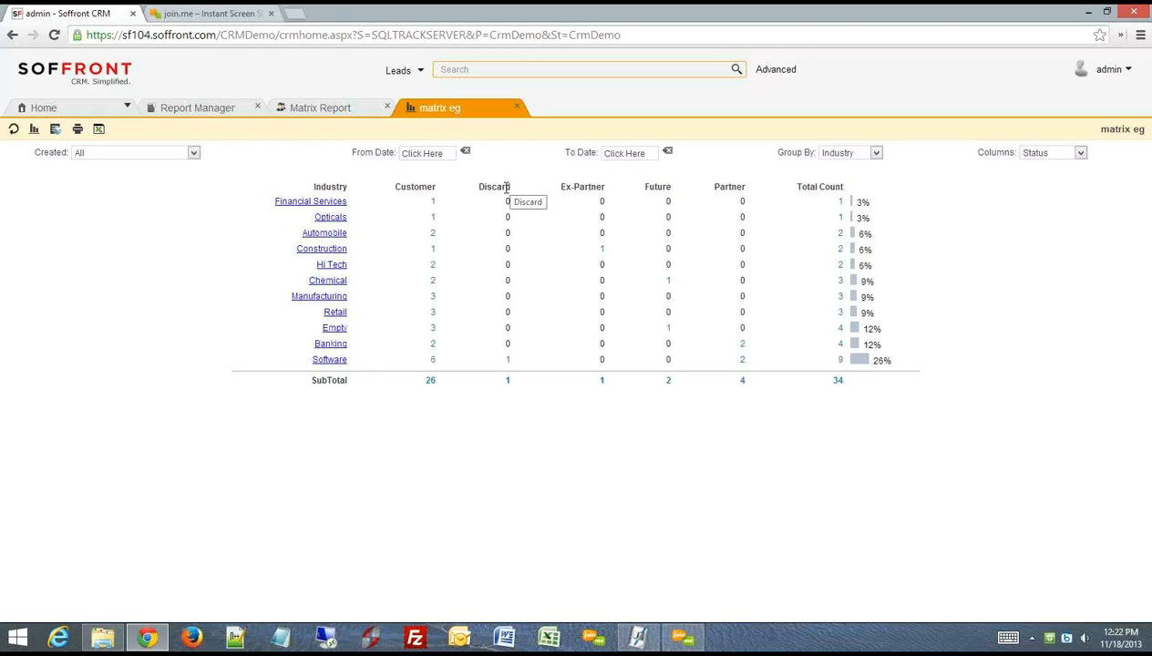
- Examine the status columns, the companies within the Automobile and Banking industries, and the available Group By fields
left_click_drag(779, 191, 484, 188)
left_click(556, 203)
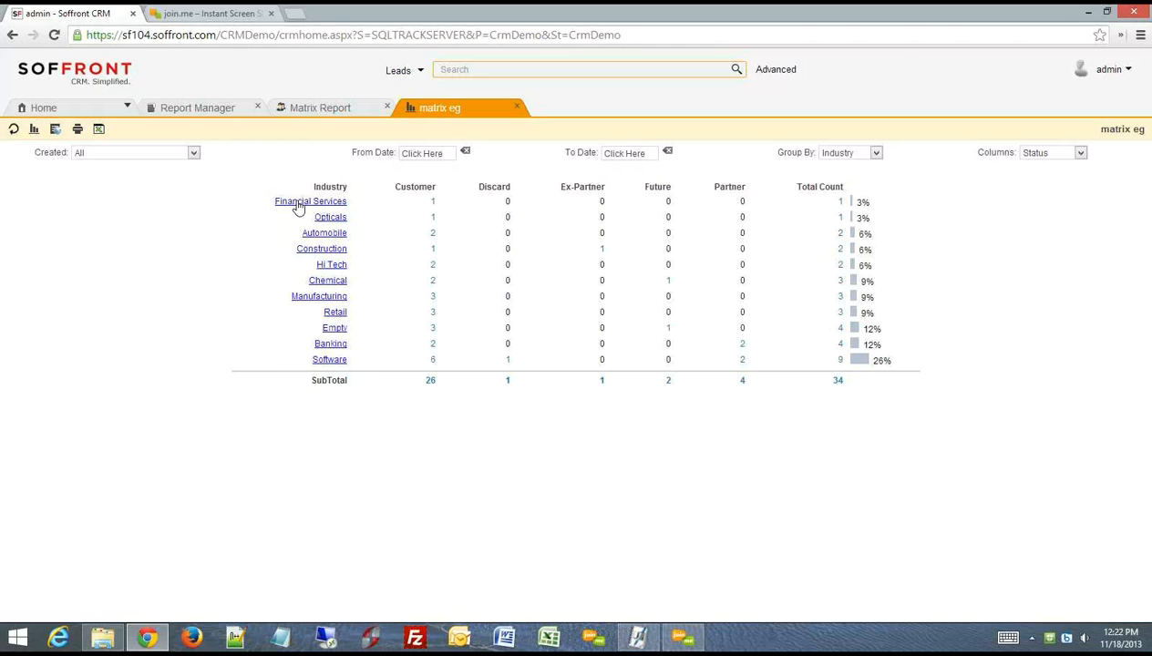
left_click(336, 235)
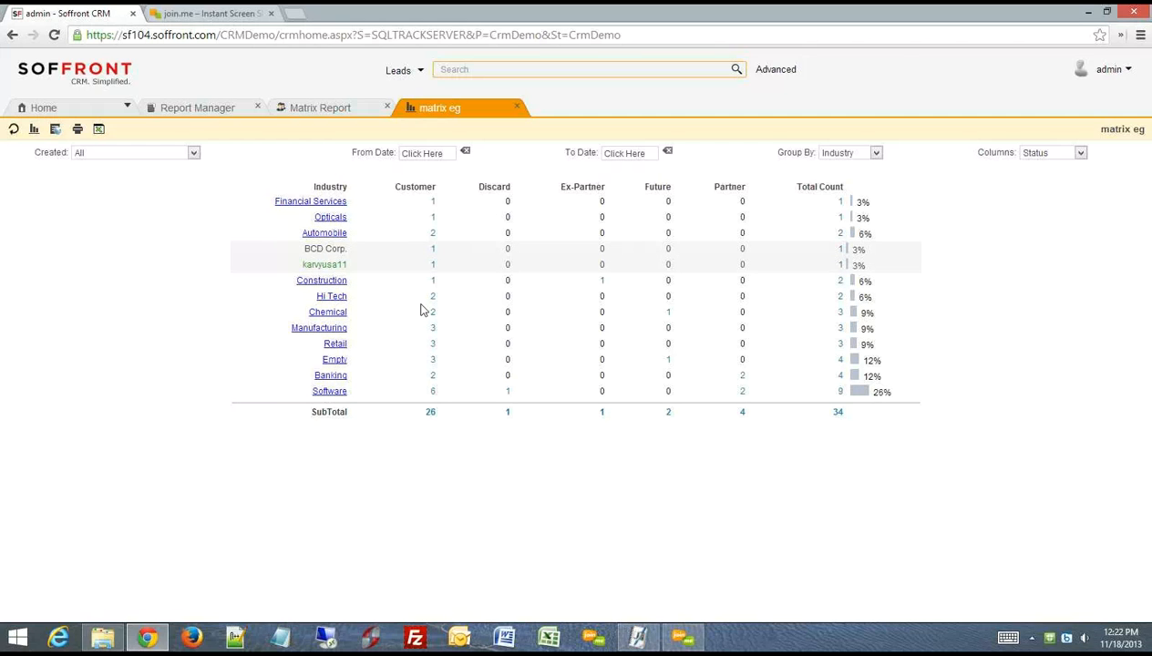
left_click(323, 234)
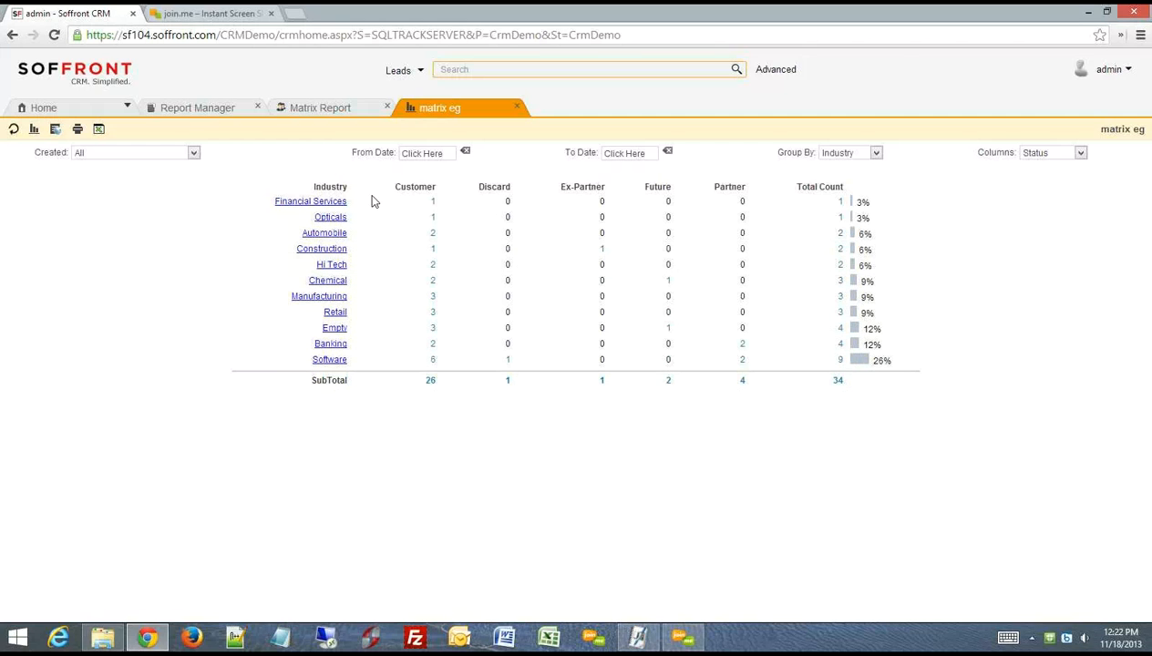
left_click(339, 344)
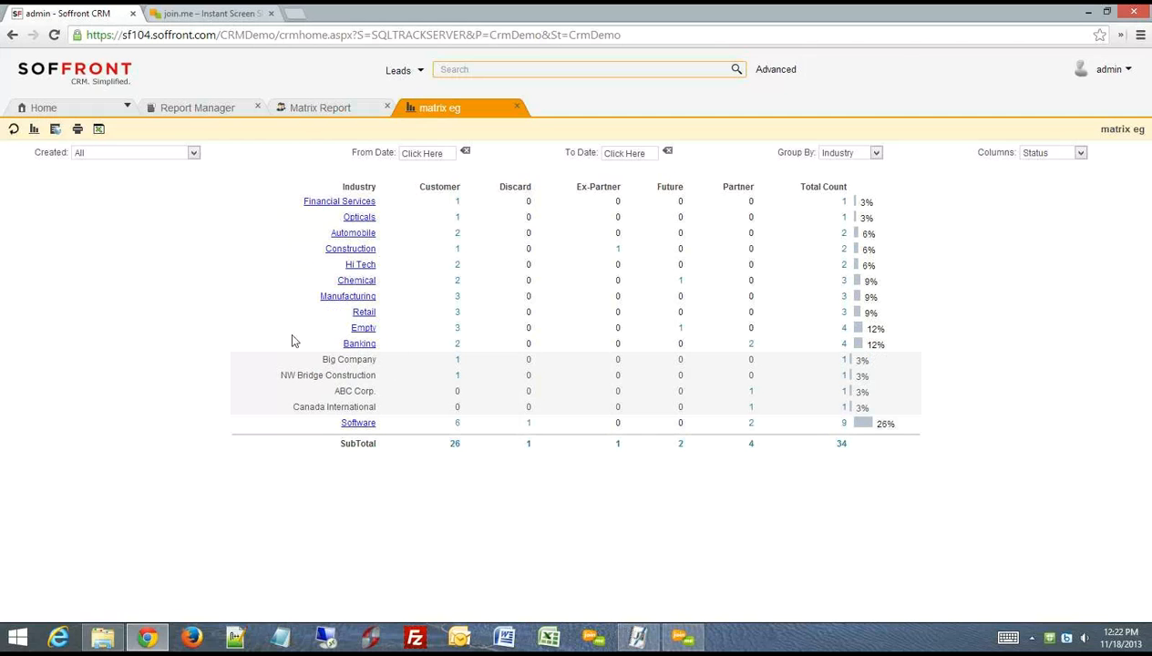
left_click(875, 152)
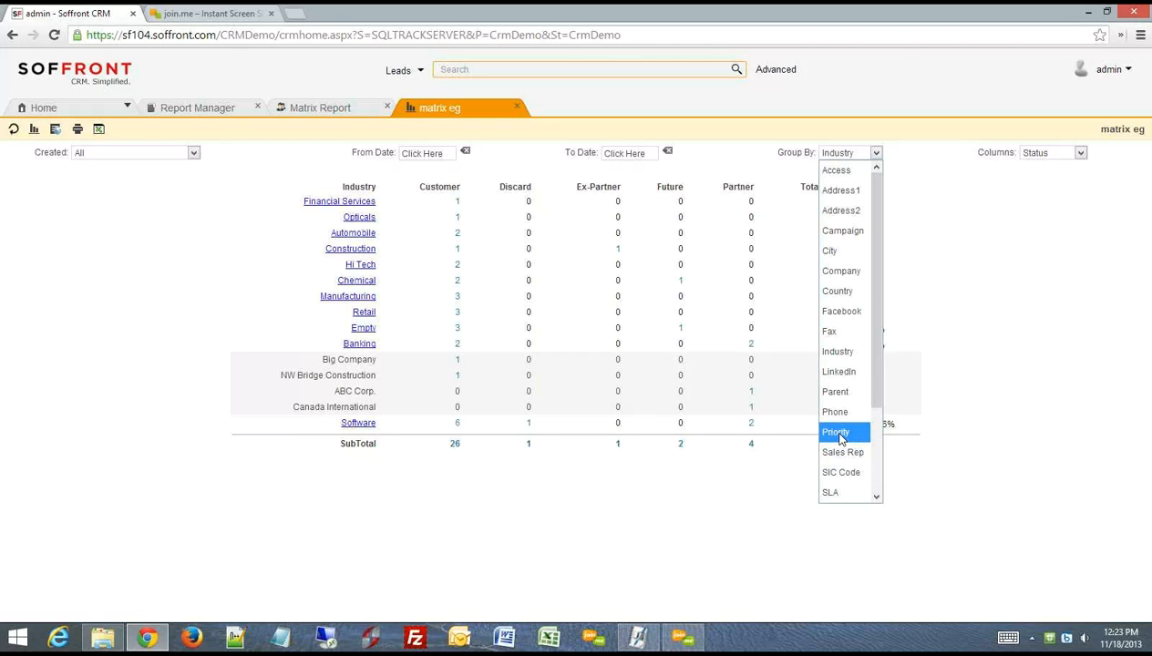
left_click(1025, 254)
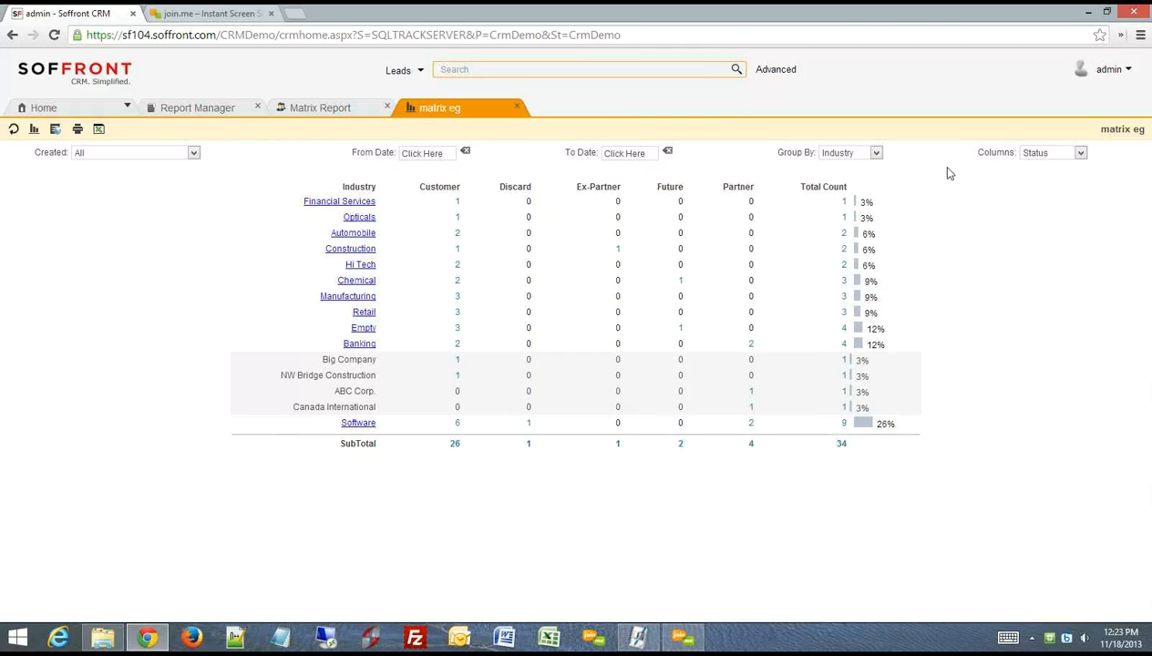
- Graph the matrix eg report and view it as a Line Graph, Multi-series Bar 2D and 2D Stacked Graph
left_click(35, 133)
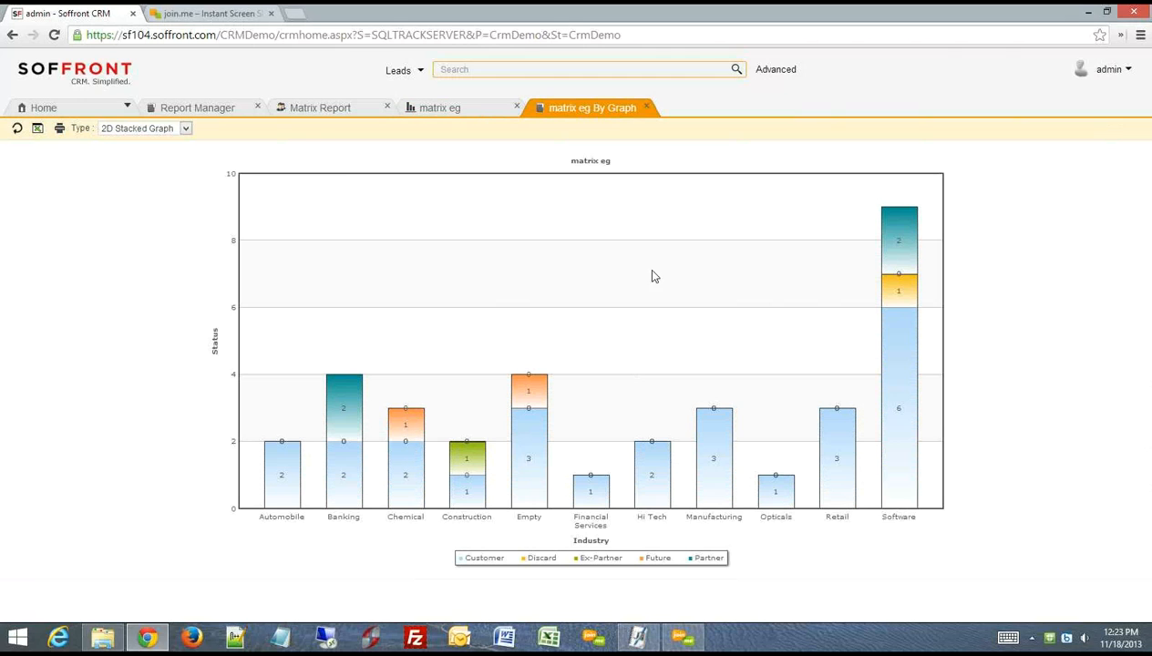
left_click(182, 129)
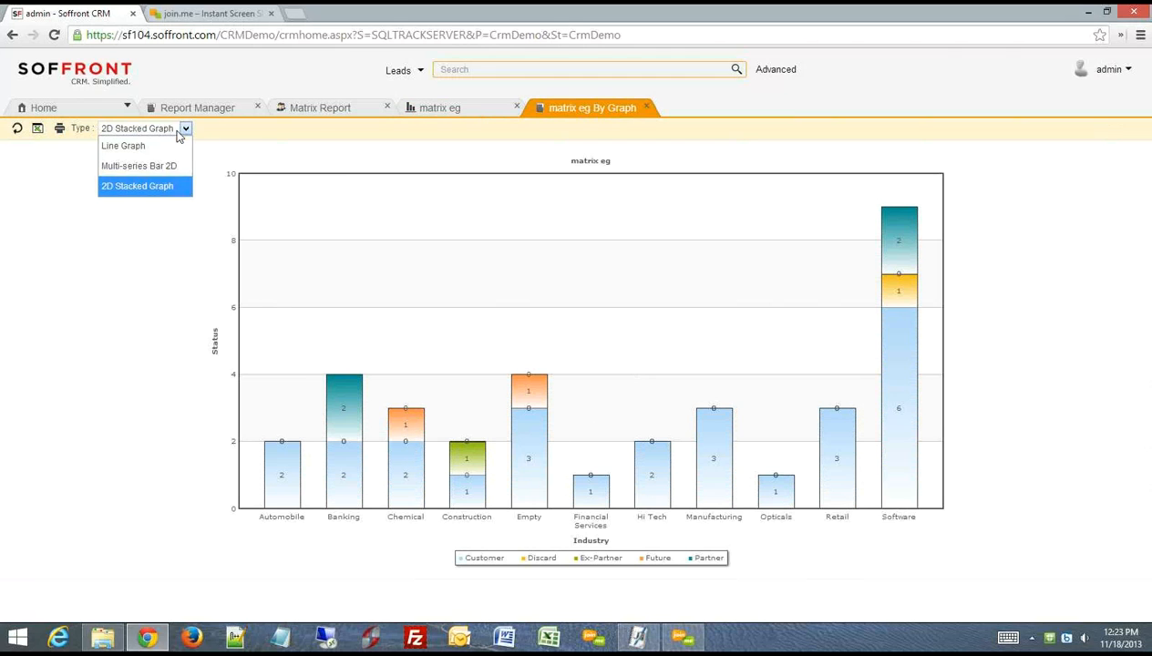
left_click(137, 146)
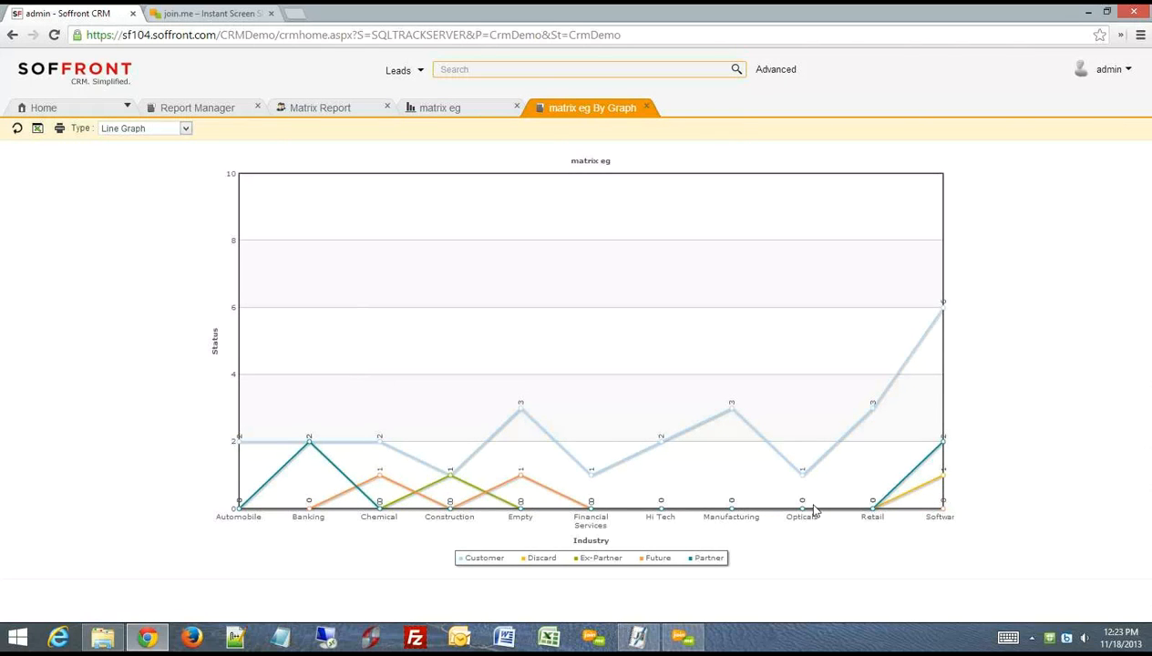
left_click(185, 128)
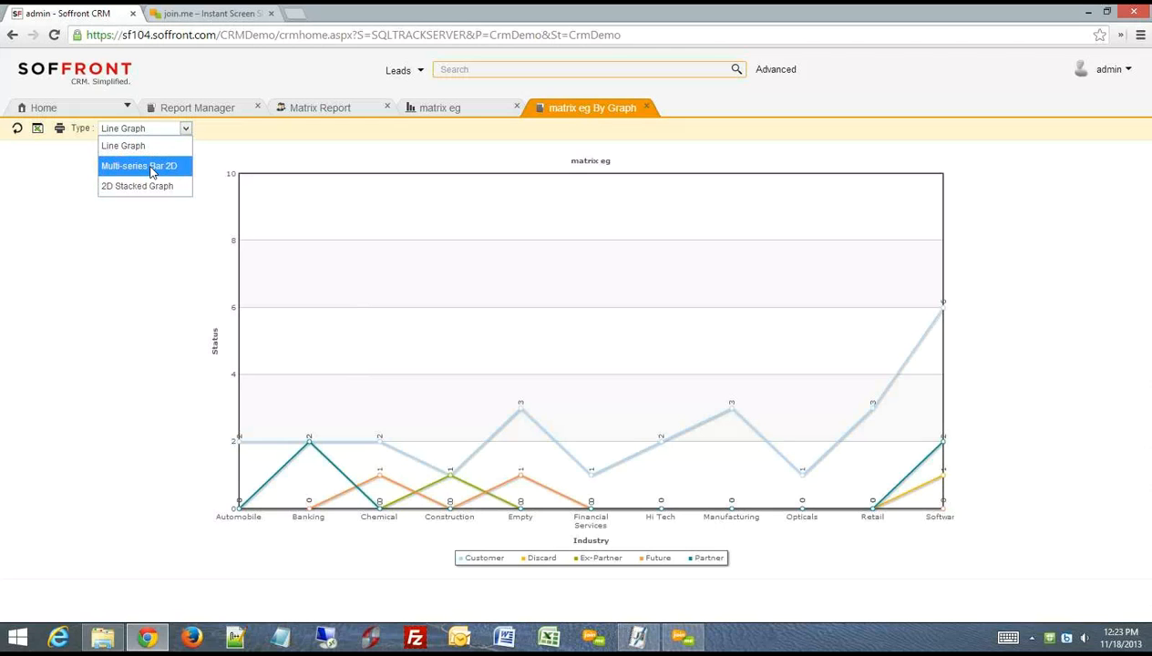
left_click(152, 173)
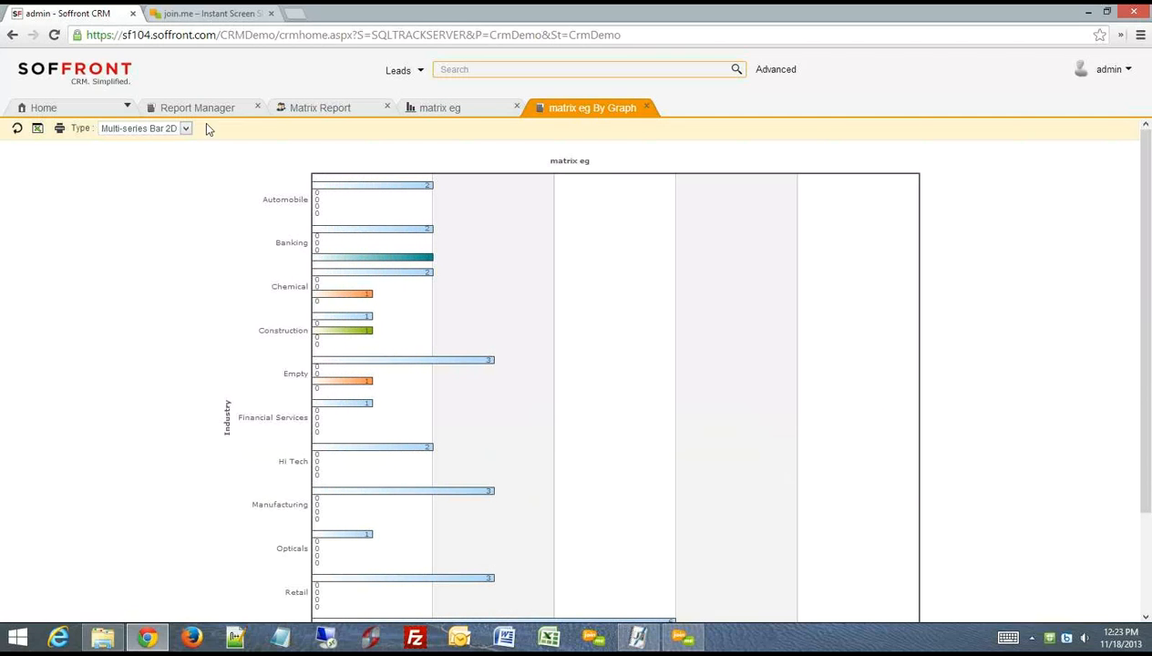
left_click(185, 129)
left_click(155, 186)
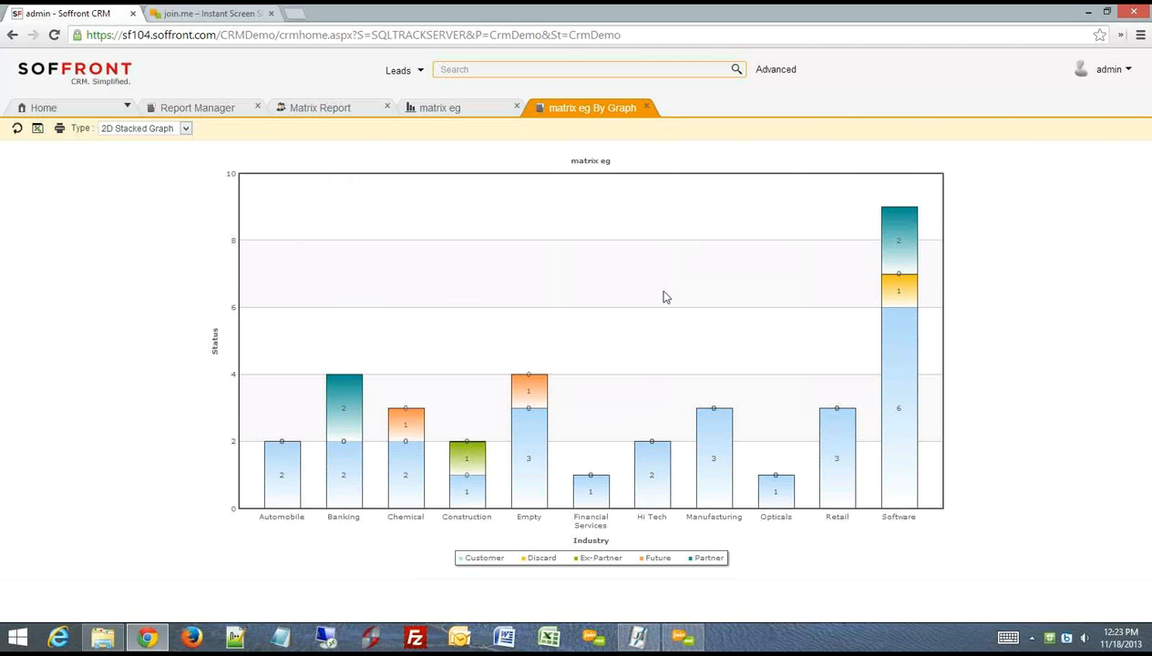
- Close the graph, the matrix eg results and the matrix report definition to return to the Report Manager
left_click(488, 111)
left_click(605, 112)
left_click(461, 108)
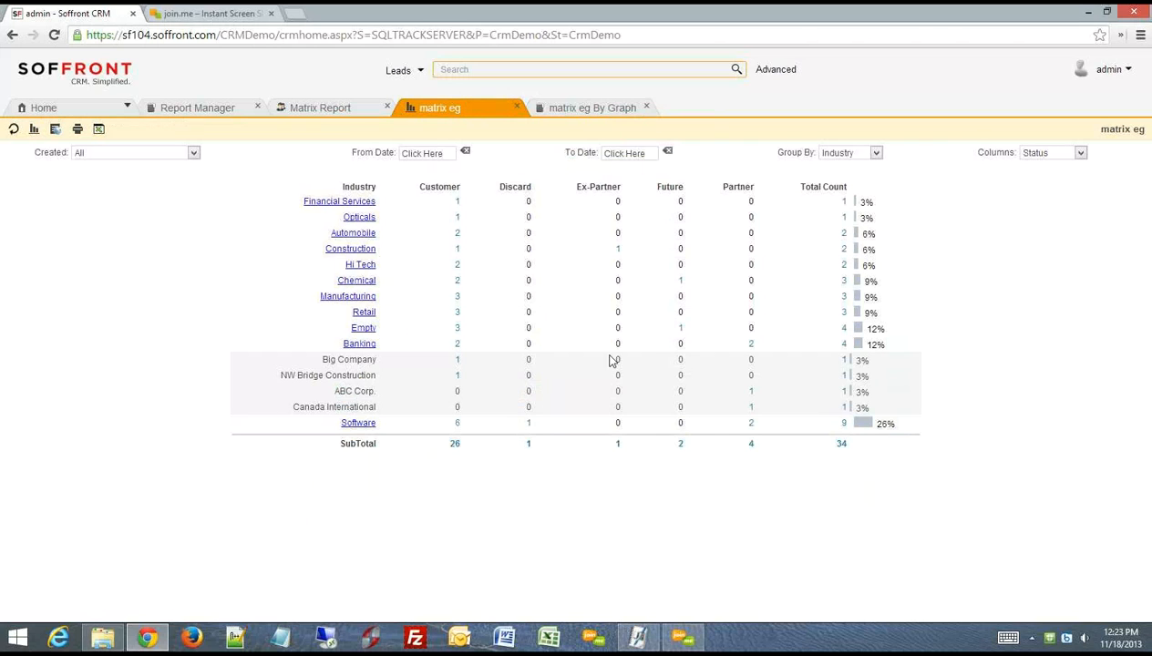
left_click(646, 106)
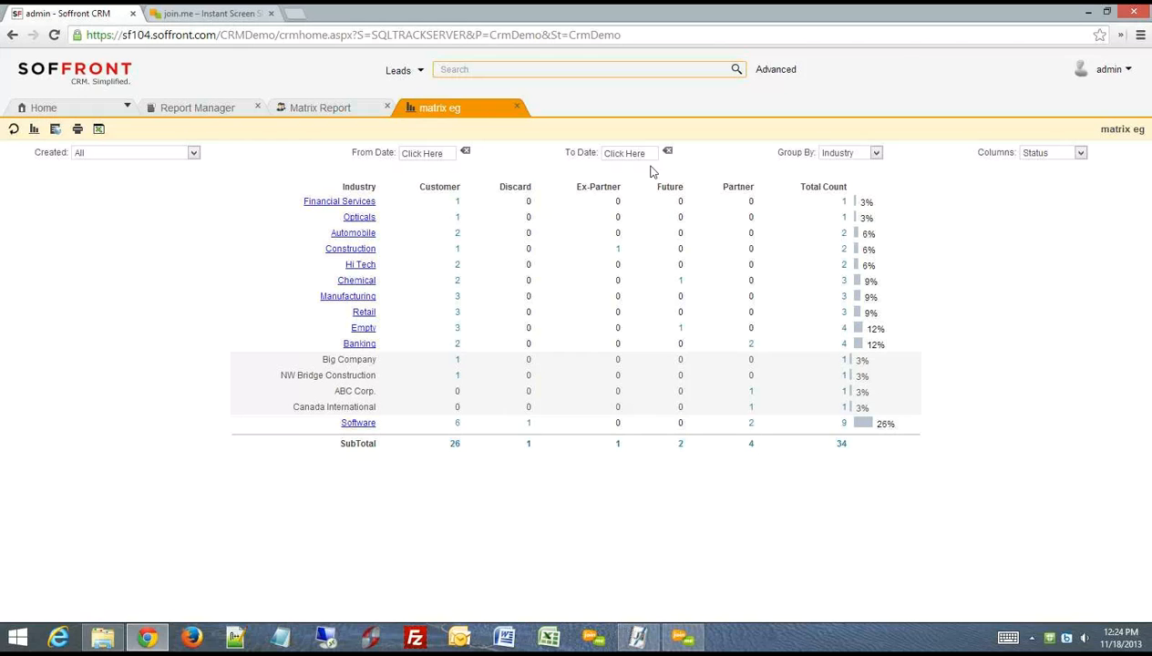
left_click(516, 107)
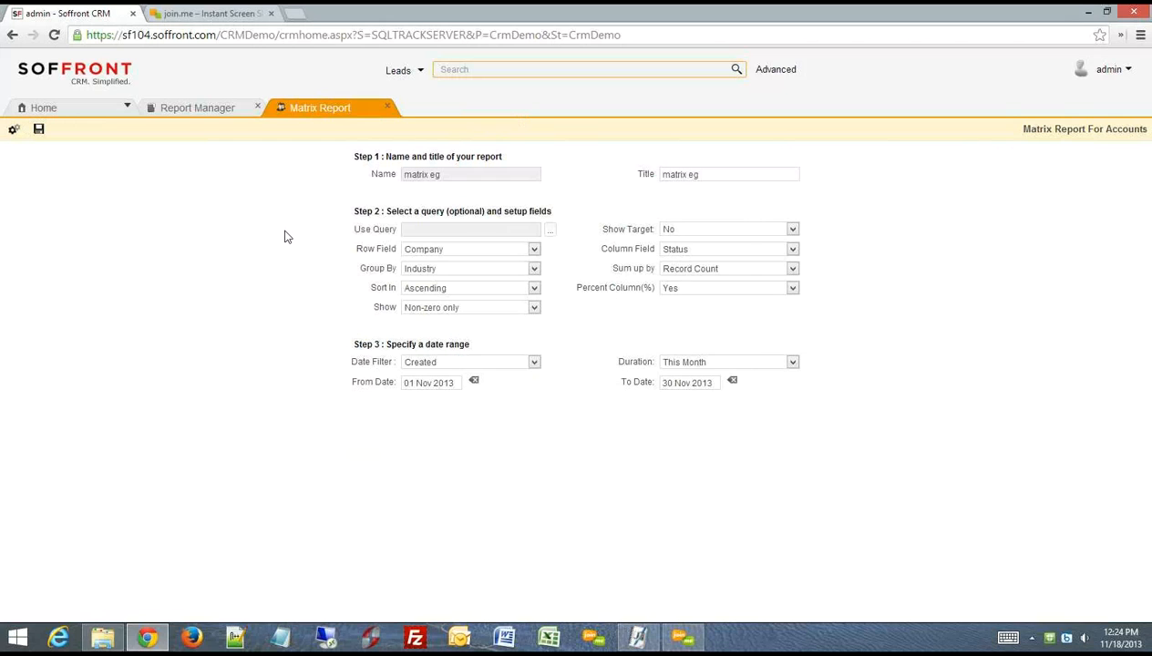
left_click(390, 109)
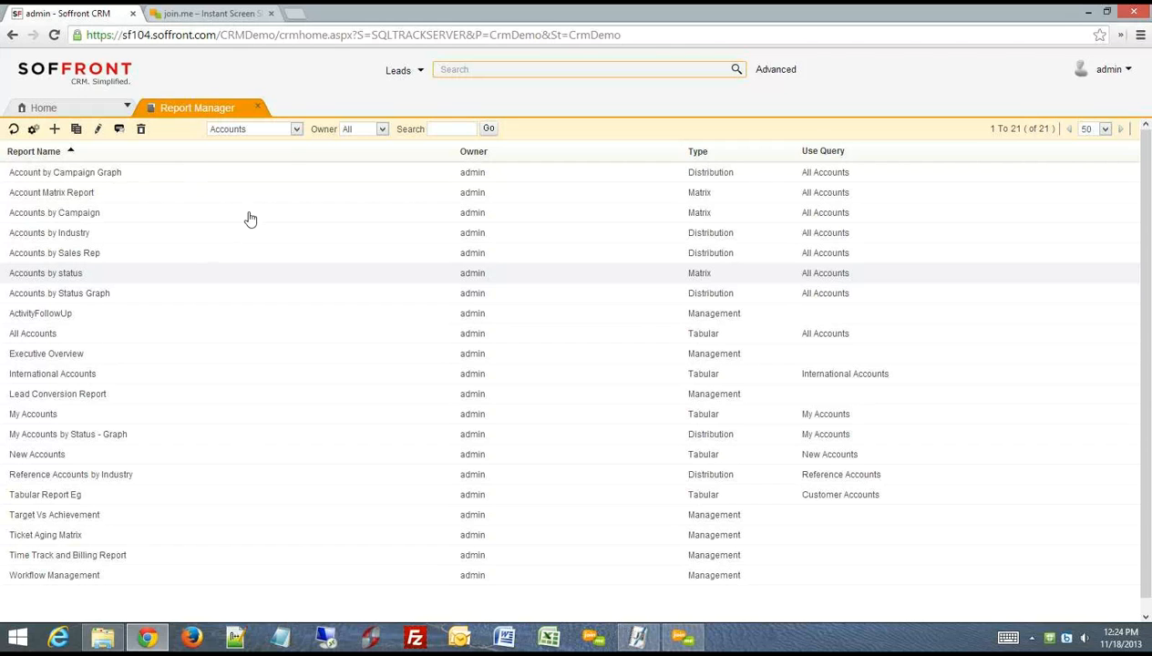
- Close the Report Manager and go to the Reports section of the Home page
left_click(258, 108)
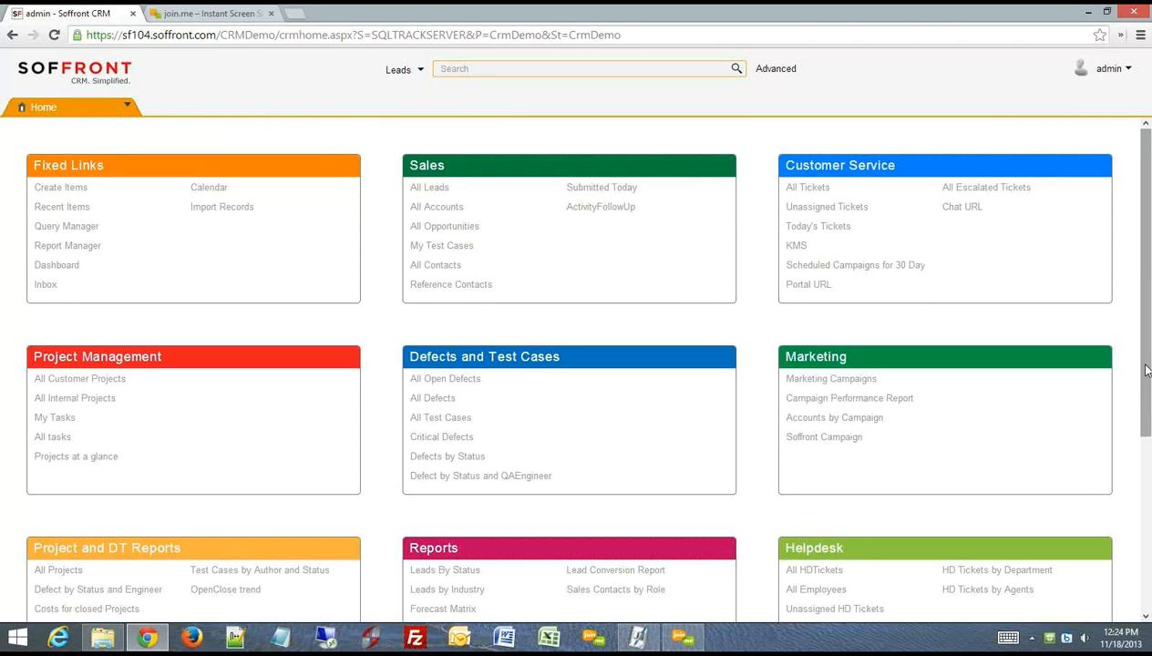
scroll(1146, 369, "down", 3)
mouse_move(489, 284)
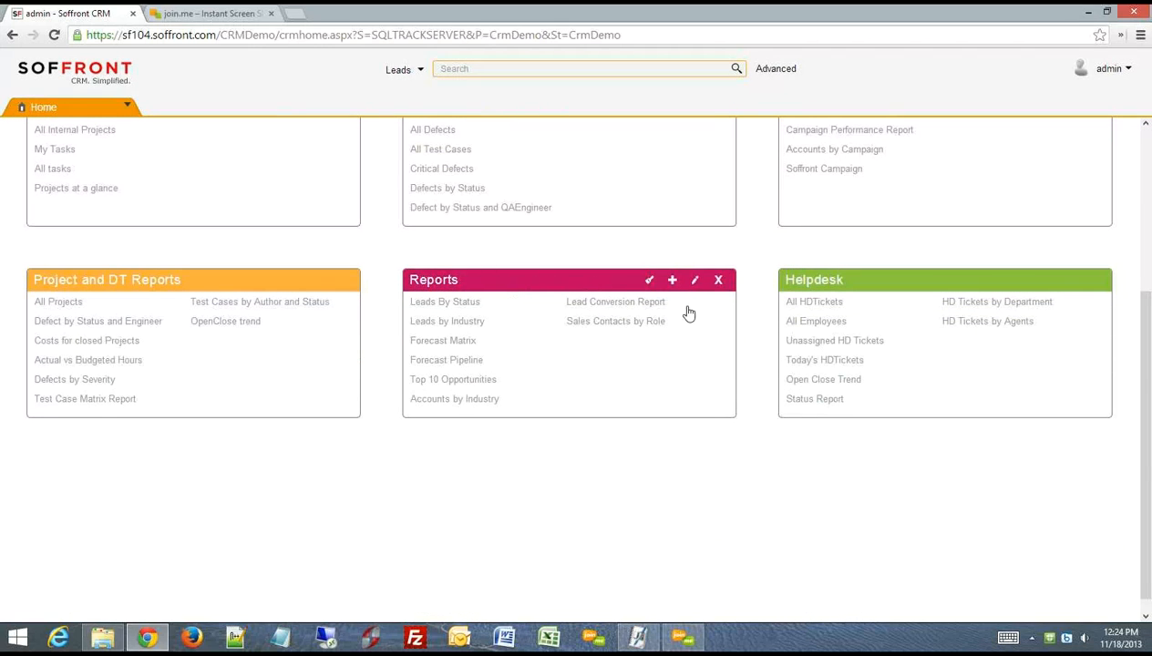
- Add the Accounts report matrix eg as a favorite in the Reports section of the Home page
left_click(672, 281)
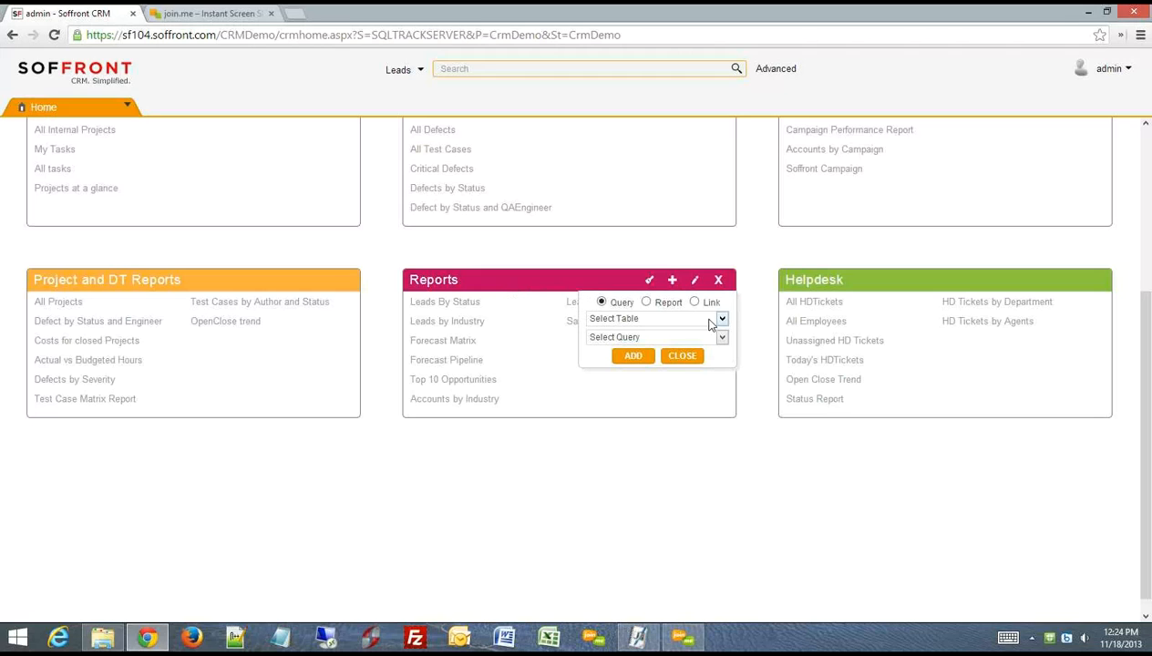
left_click(646, 302)
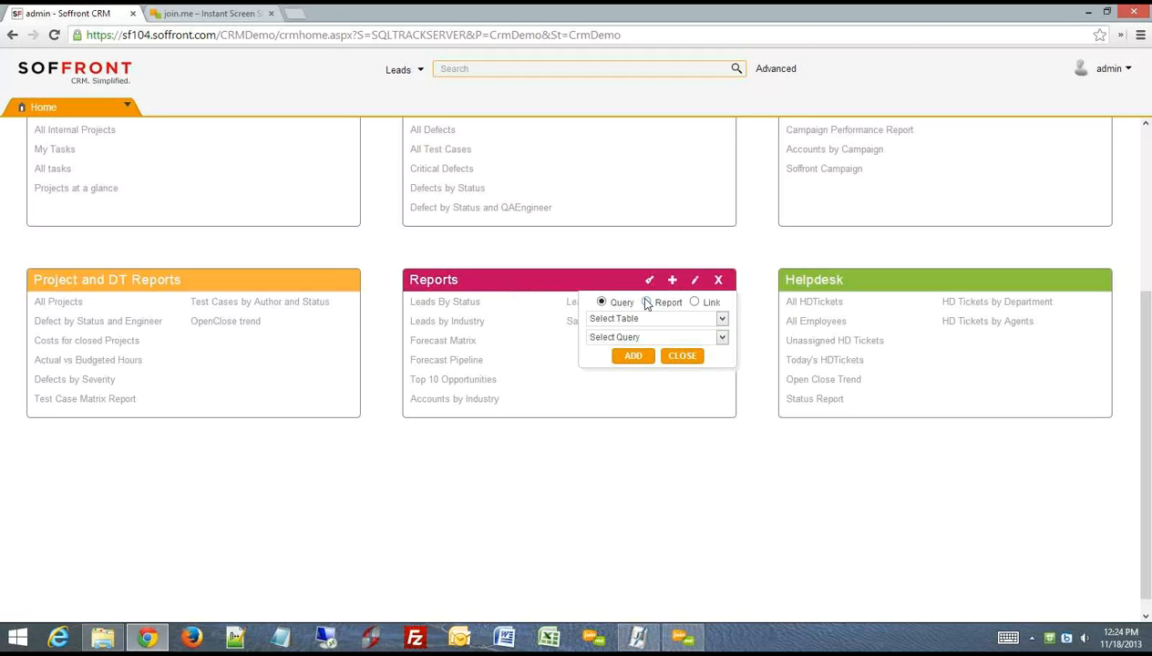
left_click(722, 319)
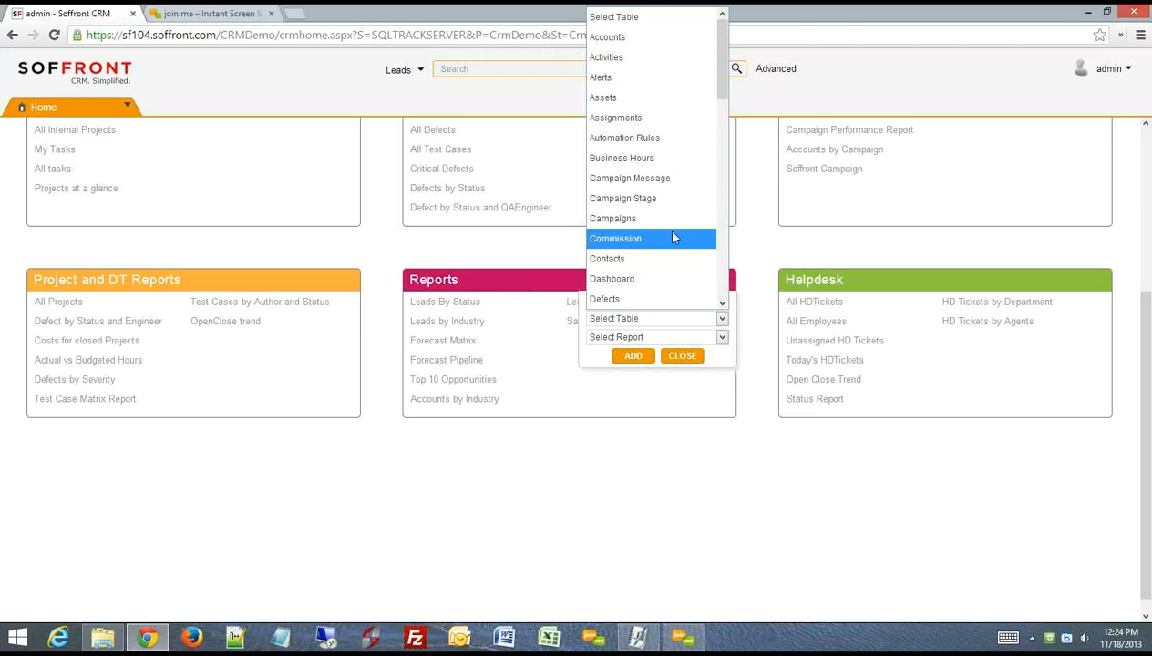
key("a")
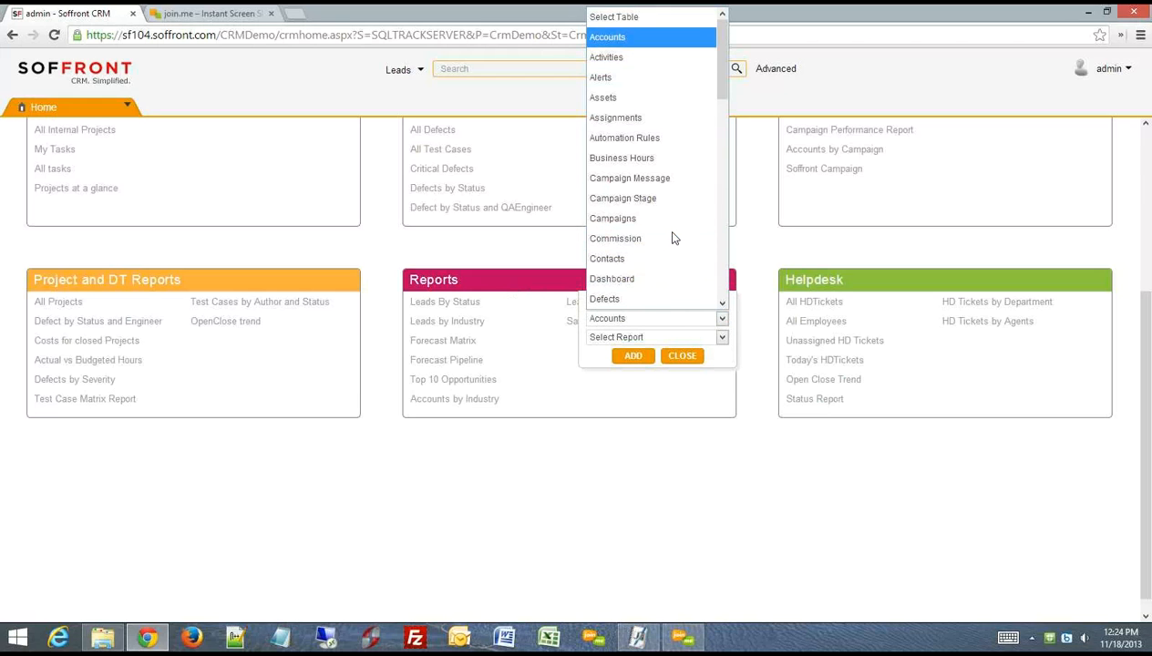
key("Return")
left_click(717, 336)
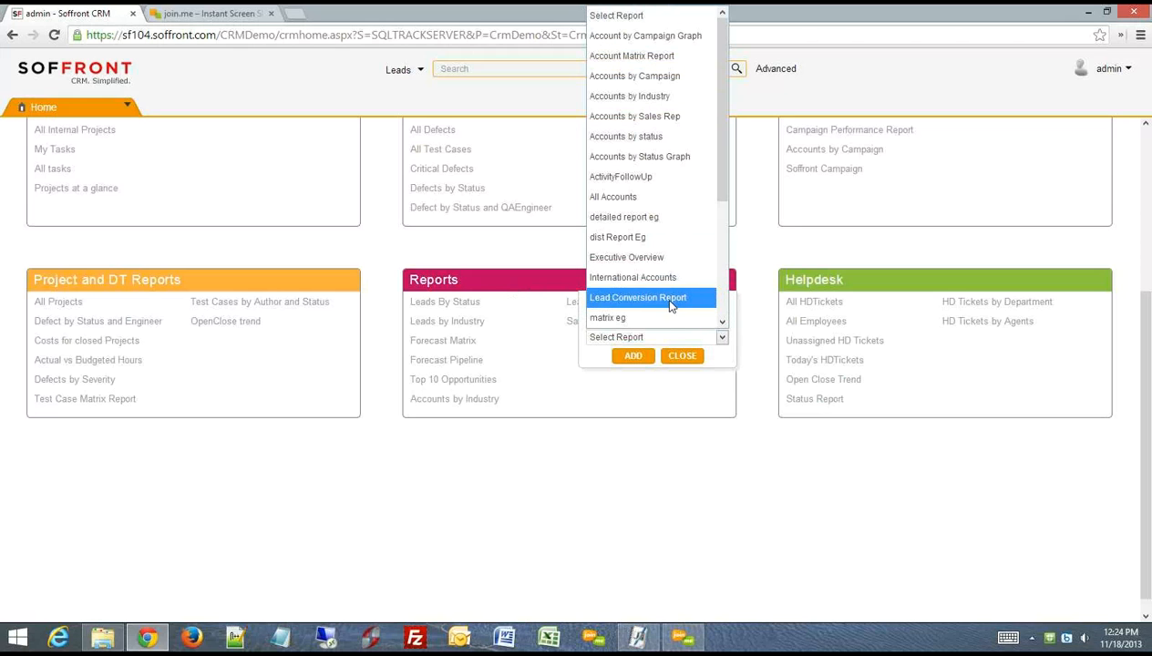
left_click_drag(720, 176, 711, 325)
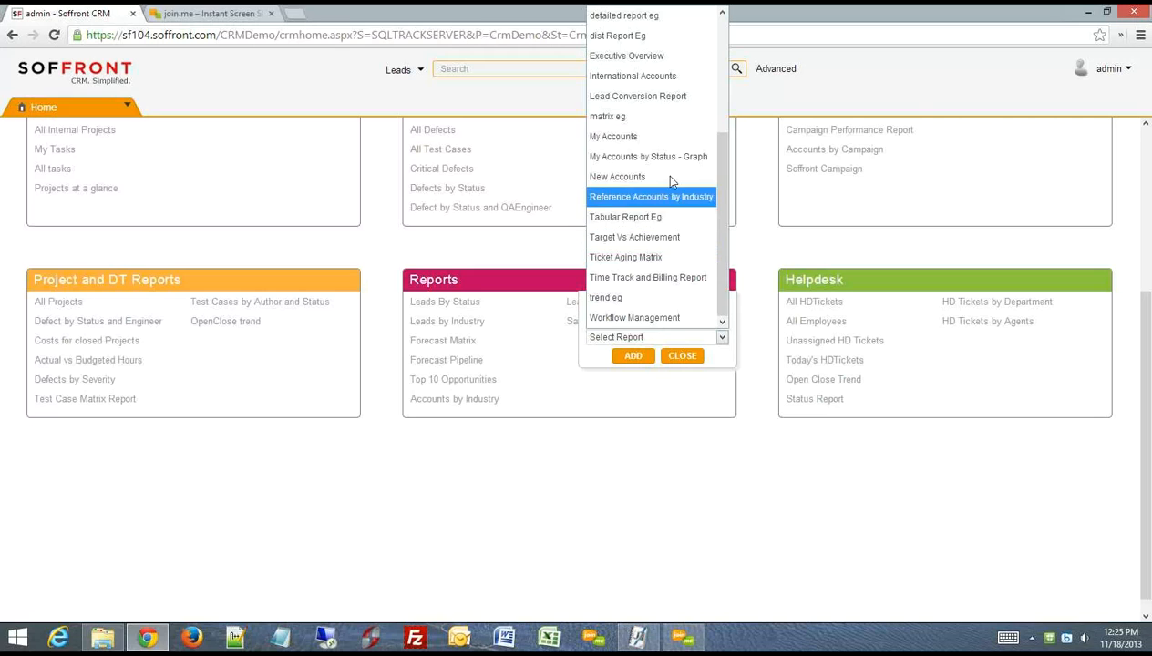
left_click(627, 116)
left_click(627, 356)
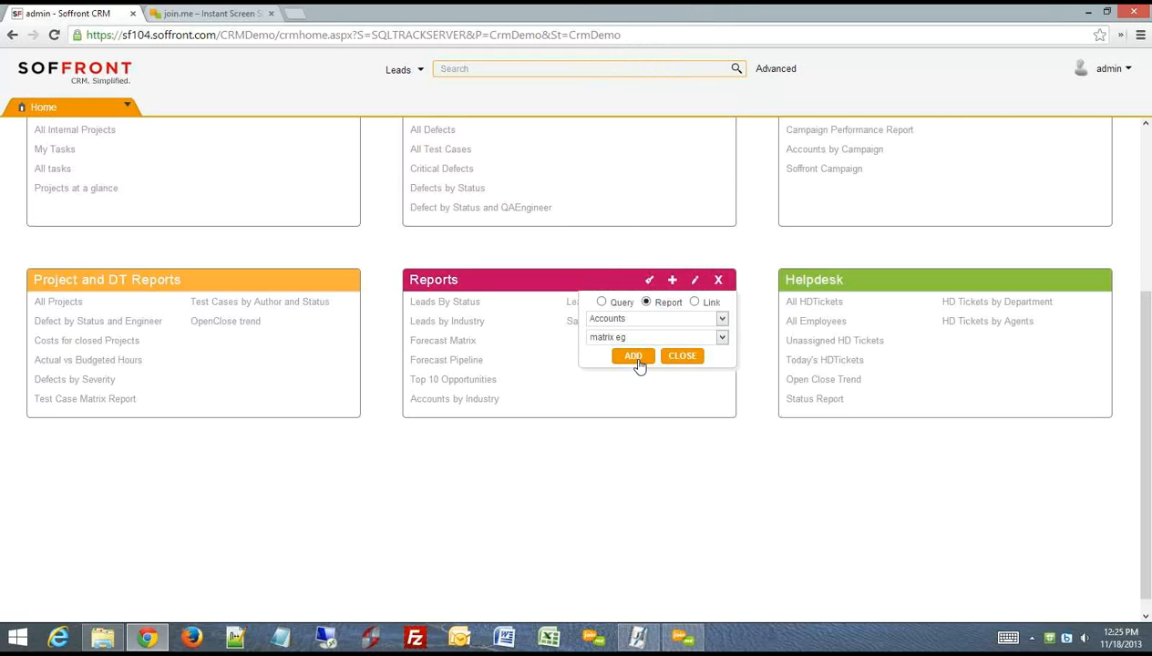
left_click(676, 358)
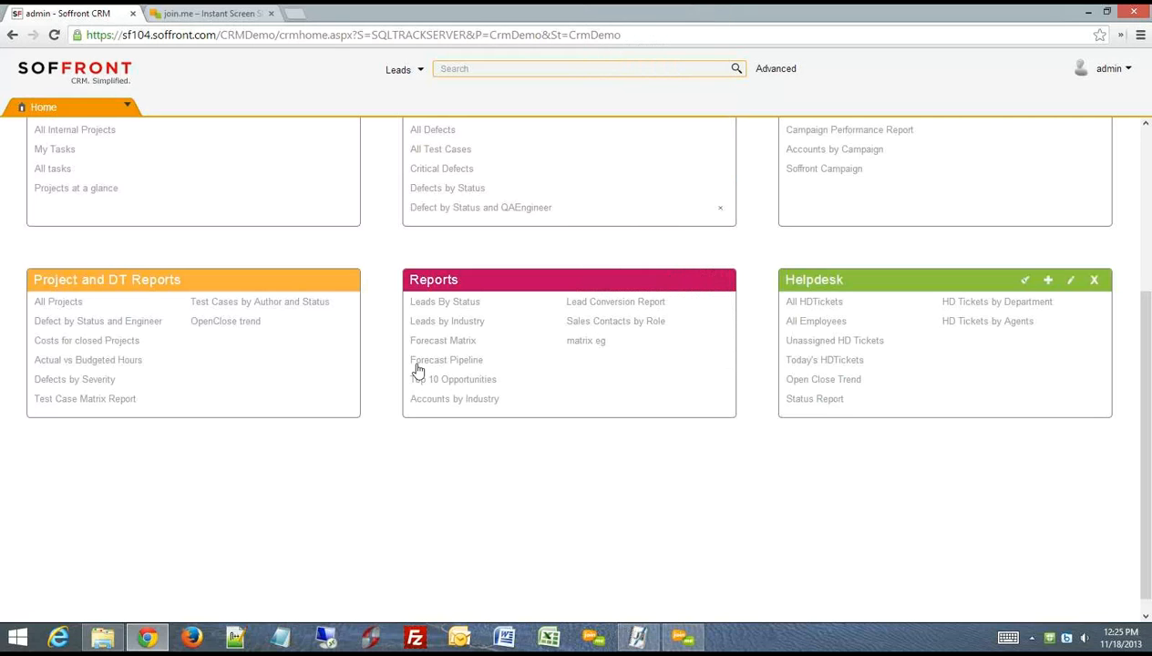
- Run the matrix eg favorite, close its results, and remove the favorite from the Reports section
left_click(586, 343)
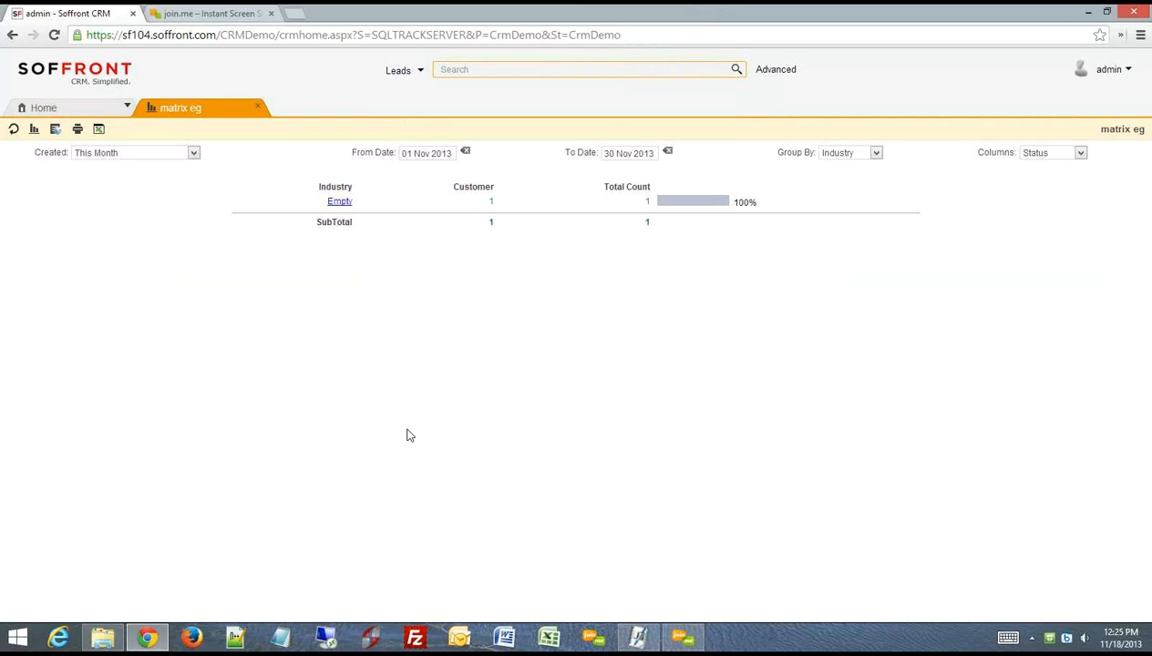
left_click(258, 106)
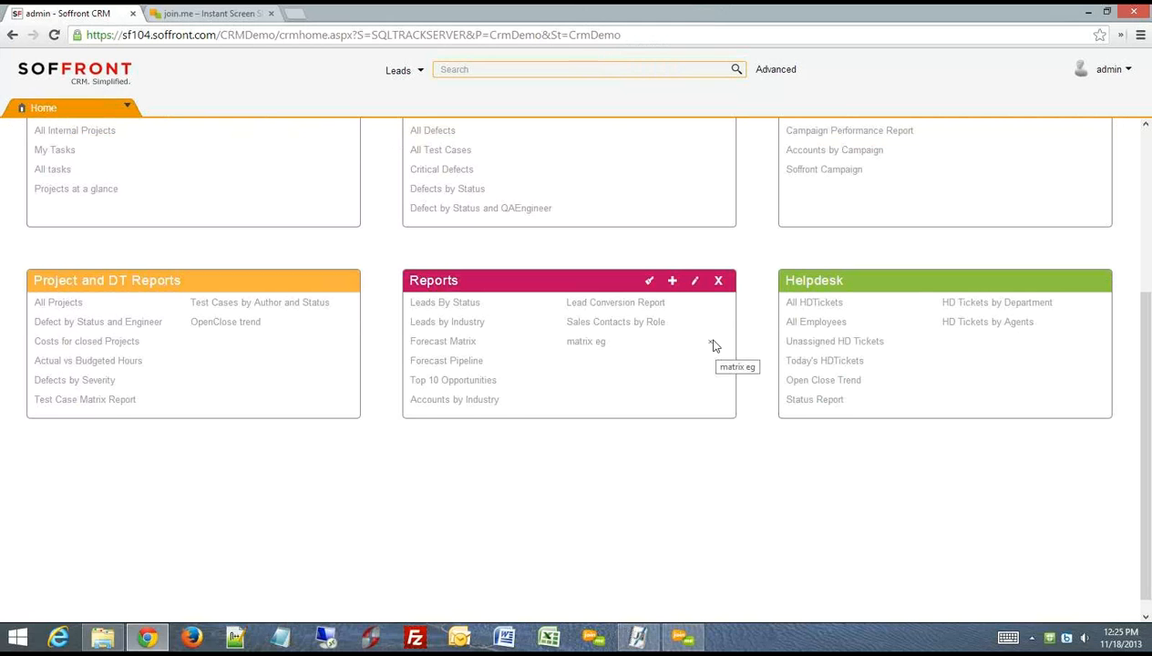
left_click(713, 346)
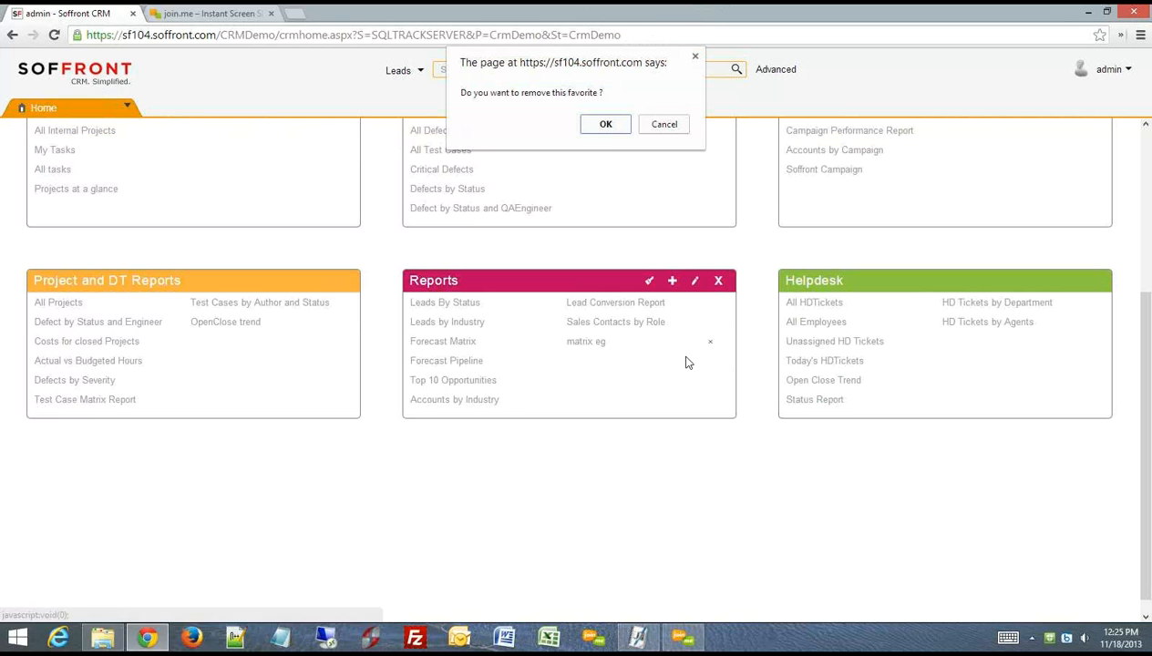
left_click(607, 124)
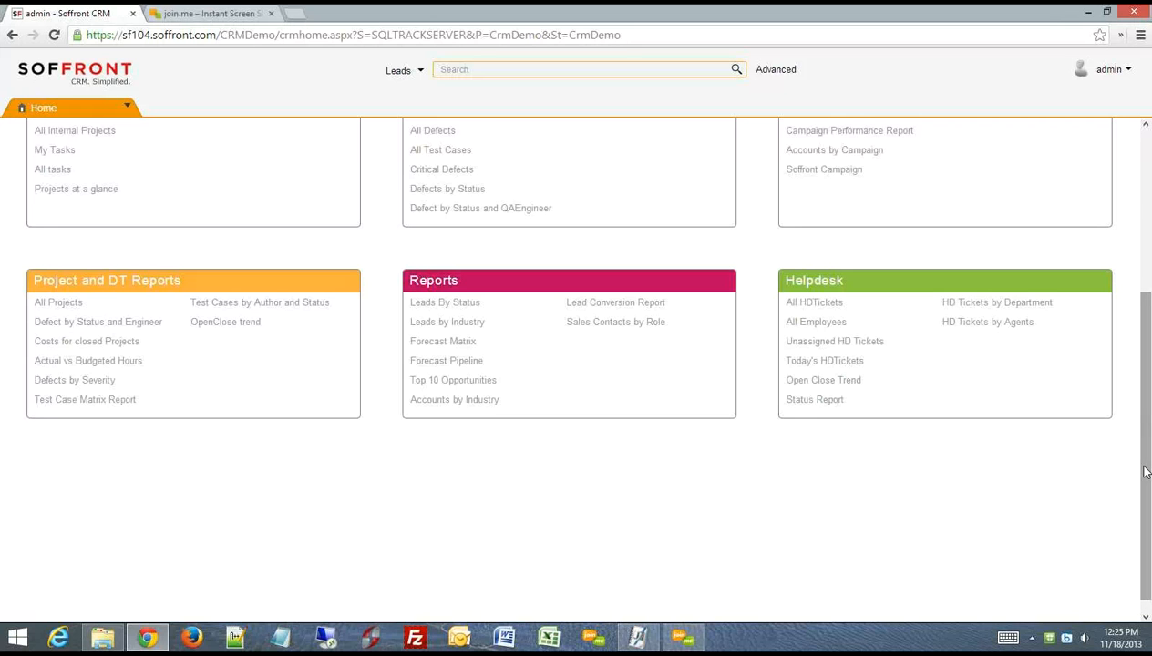
mouse_move(1139, 471)
left_mouse_down()
mouse_move(1150, 304)
mouse_move(1151, 471)
left_mouse_up()
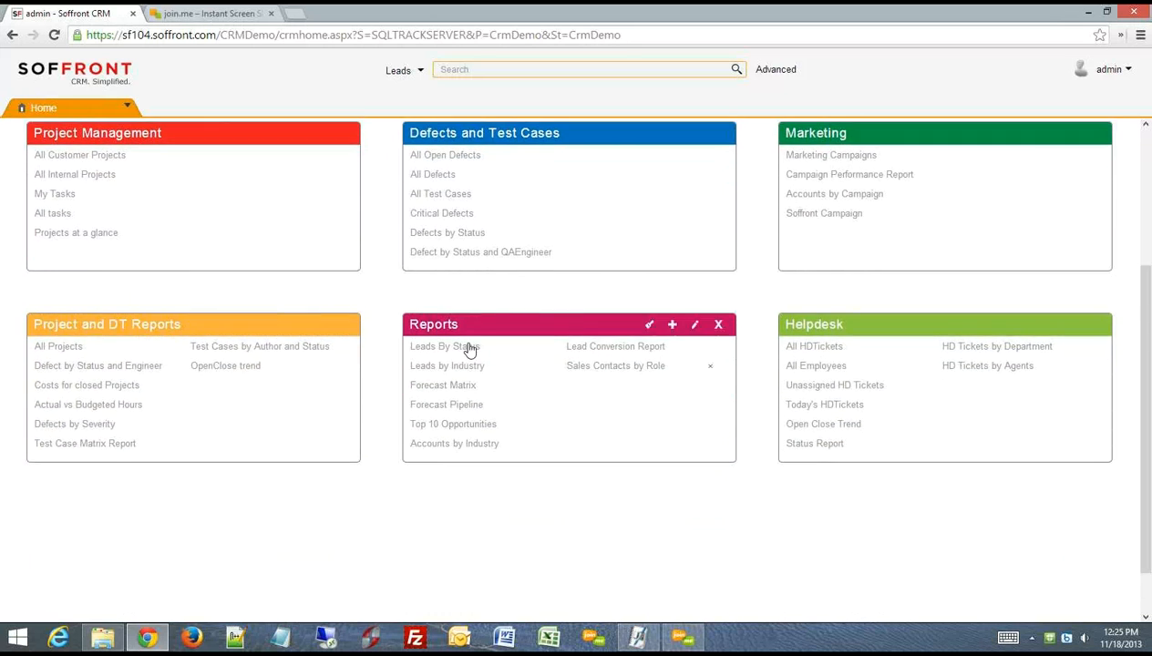